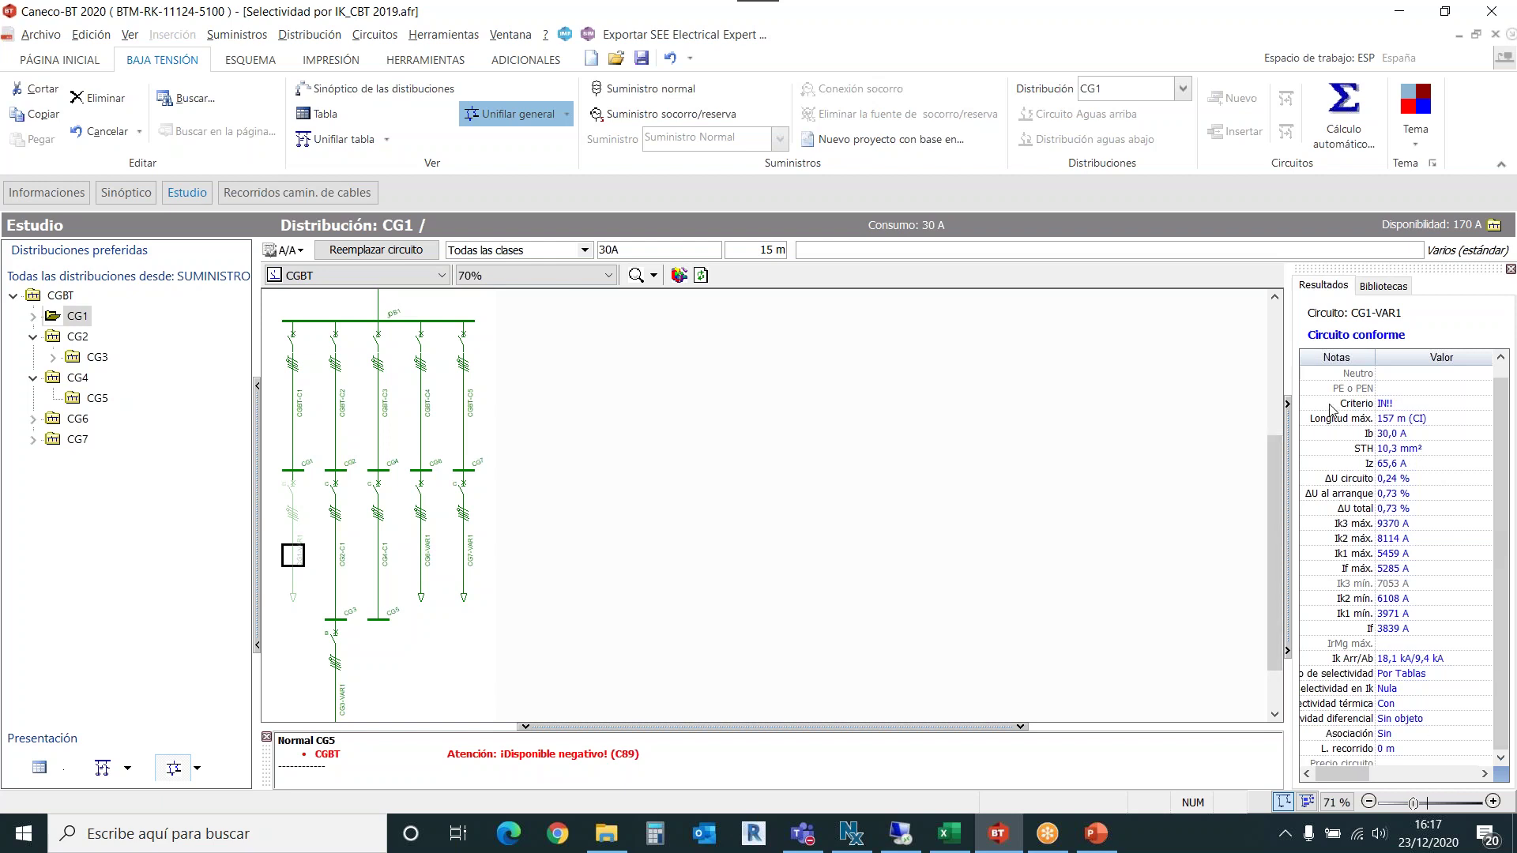
# Enlarge the calculation messages pane and review its messages together with the results of circuit CG1-VAR1.
pyautogui.click(1501, 357)
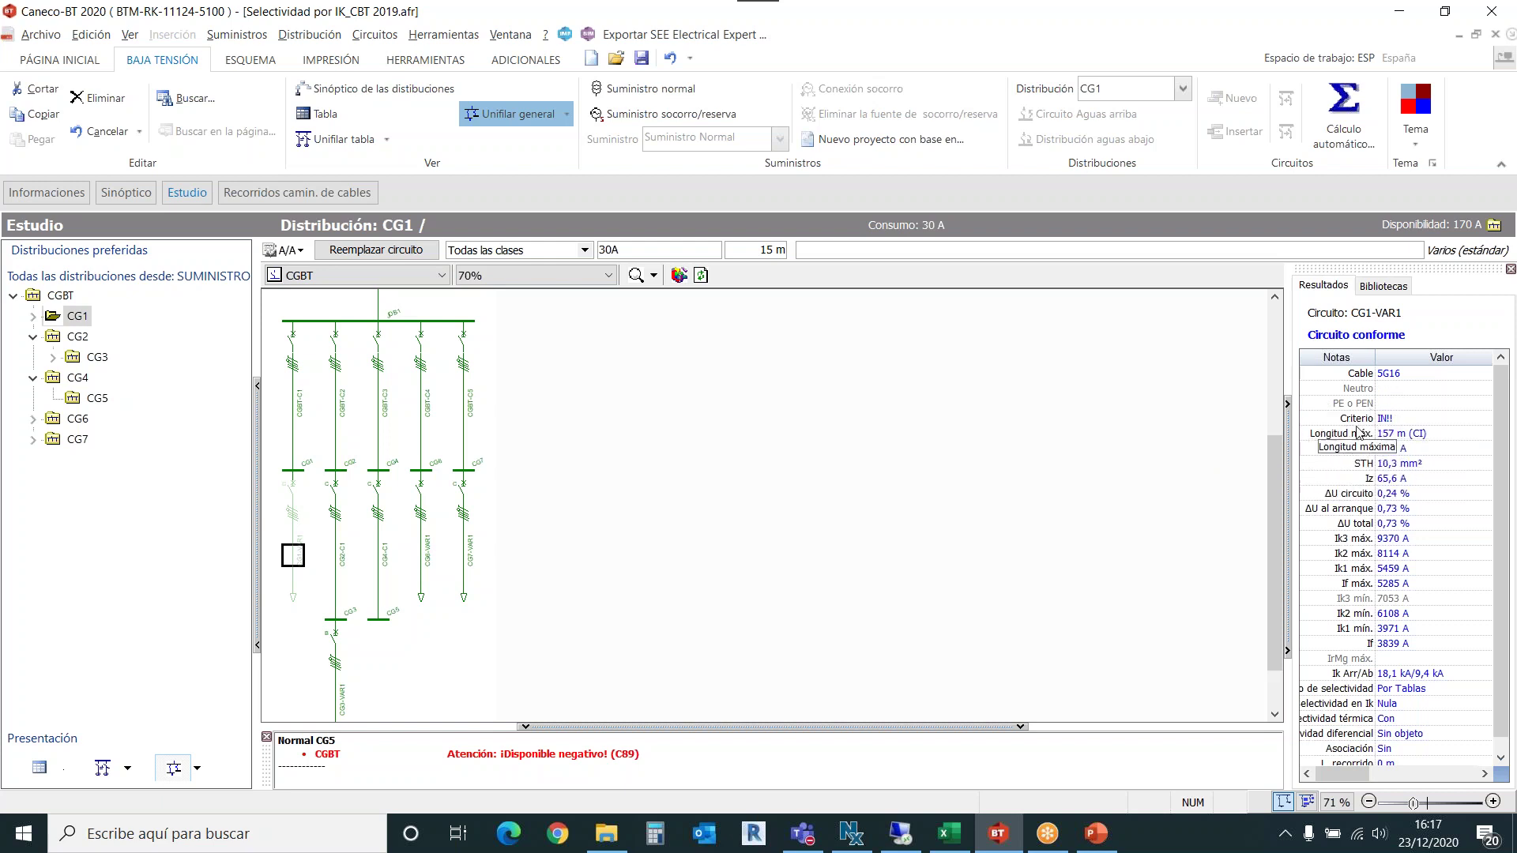
pyautogui.moveTo(1380, 427)
pyautogui.moveTo(642, 758); pyautogui.dragTo(684, 704)
pyautogui.scroll(4, 684, 741)
pyautogui.scroll(-2, 684, 740)
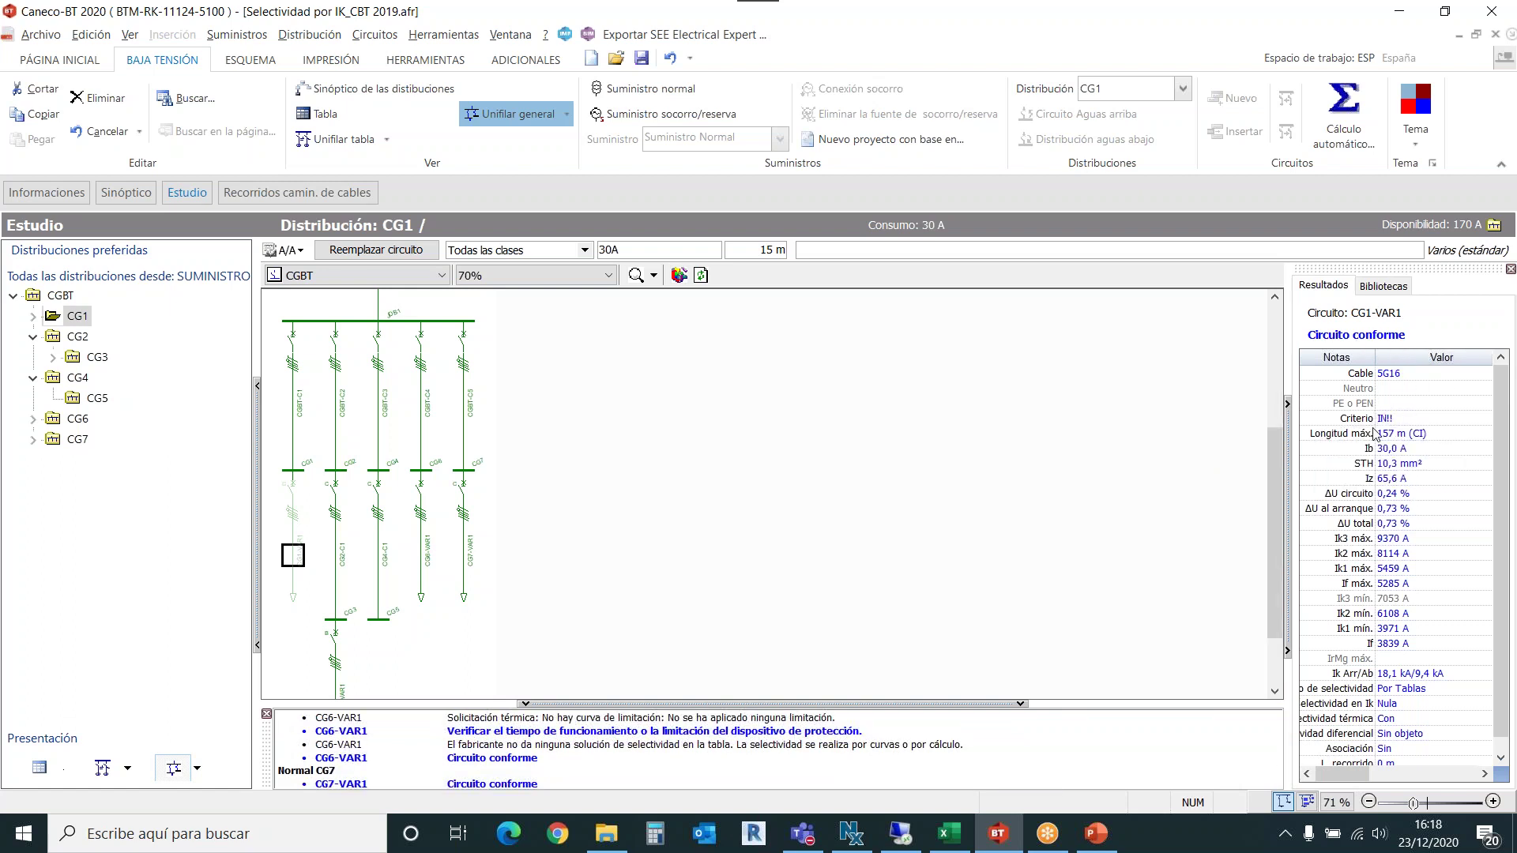
pyautogui.moveTo(1371, 463)
pyautogui.scroll(-1, 1415, 615)
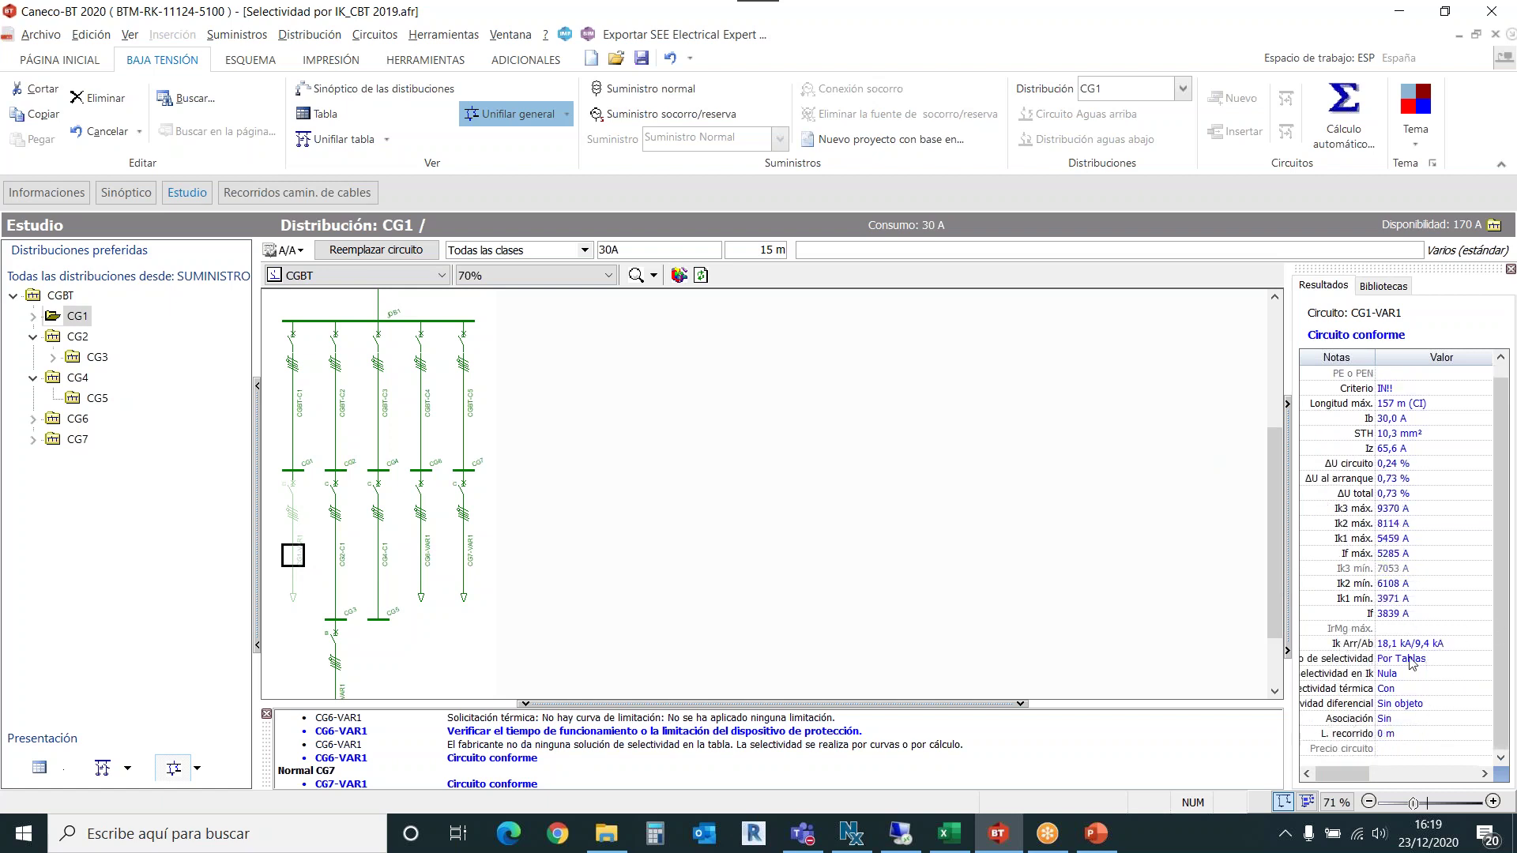
# Widen the results panel and its Notas column until the selectivity labels are fully readable.
pyautogui.moveTo(1288, 610); pyautogui.dragTo(1264, 615)
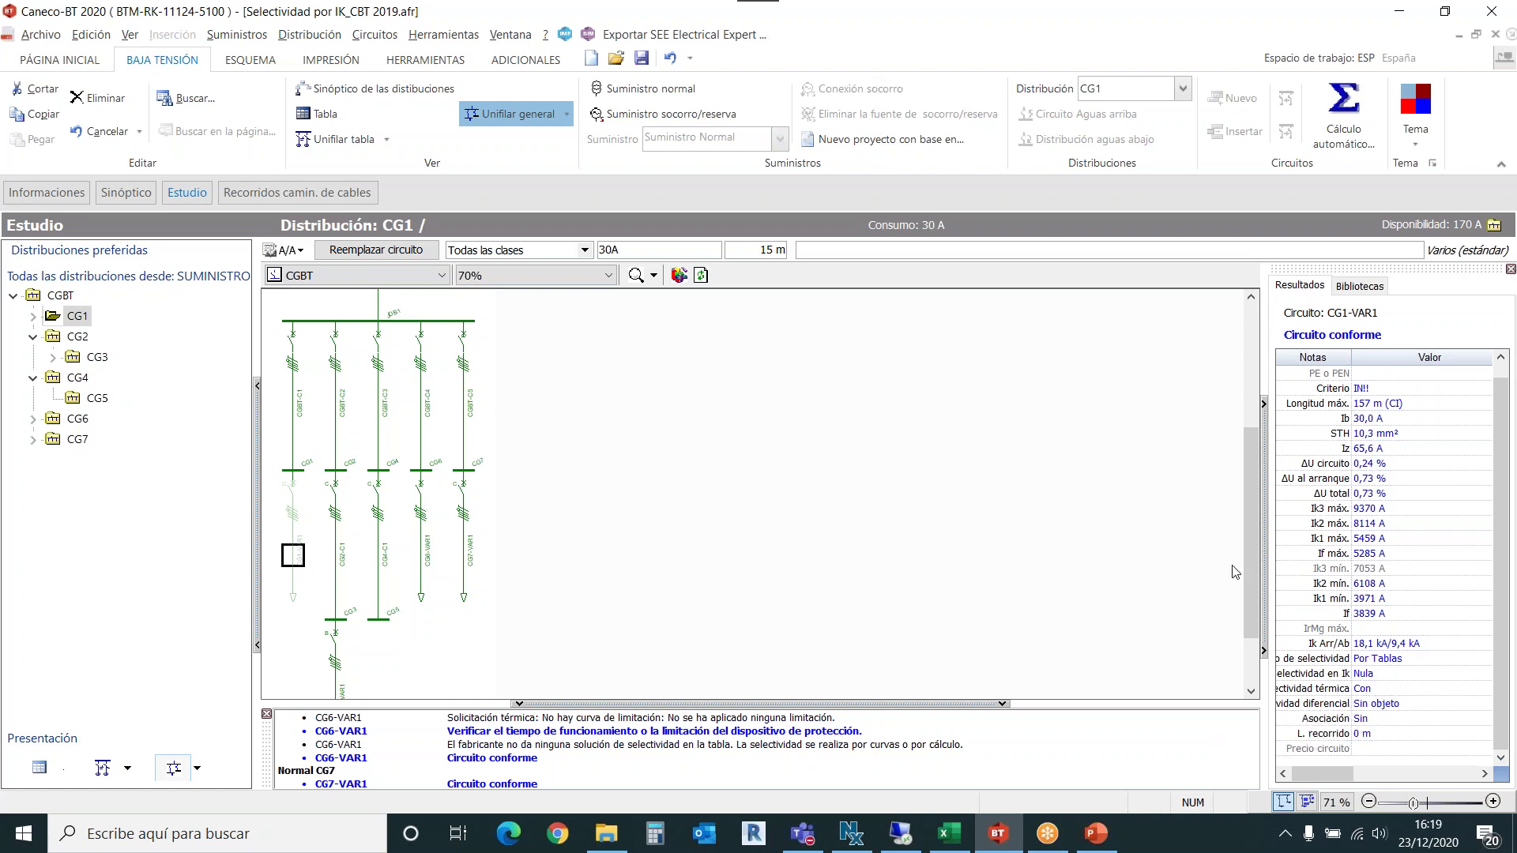
pyautogui.moveTo(1267, 589); pyautogui.dragTo(1235, 597)
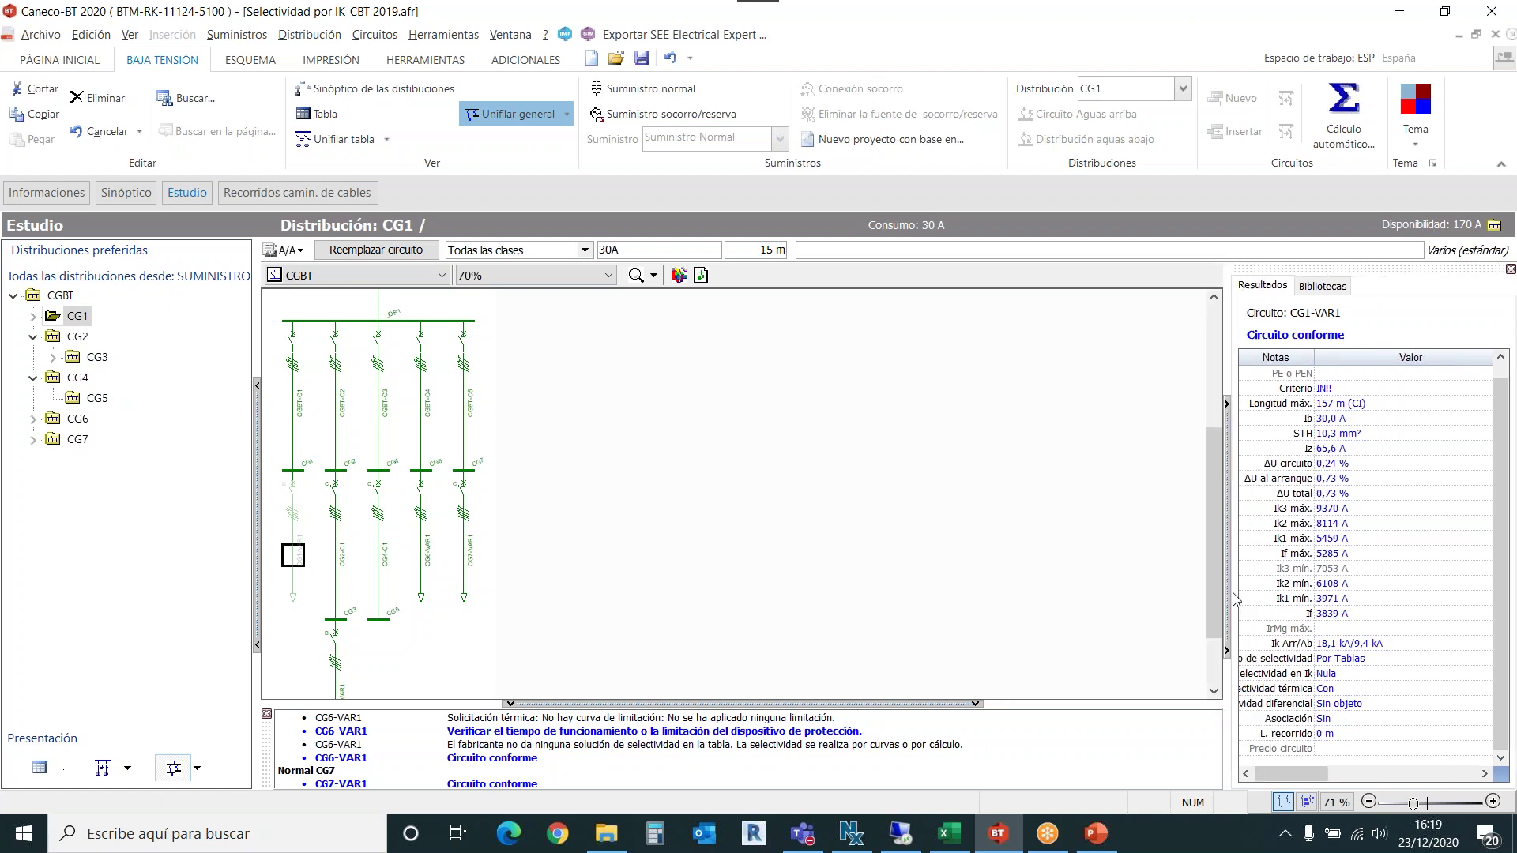
pyautogui.moveTo(1314, 357); pyautogui.dragTo(1367, 358)
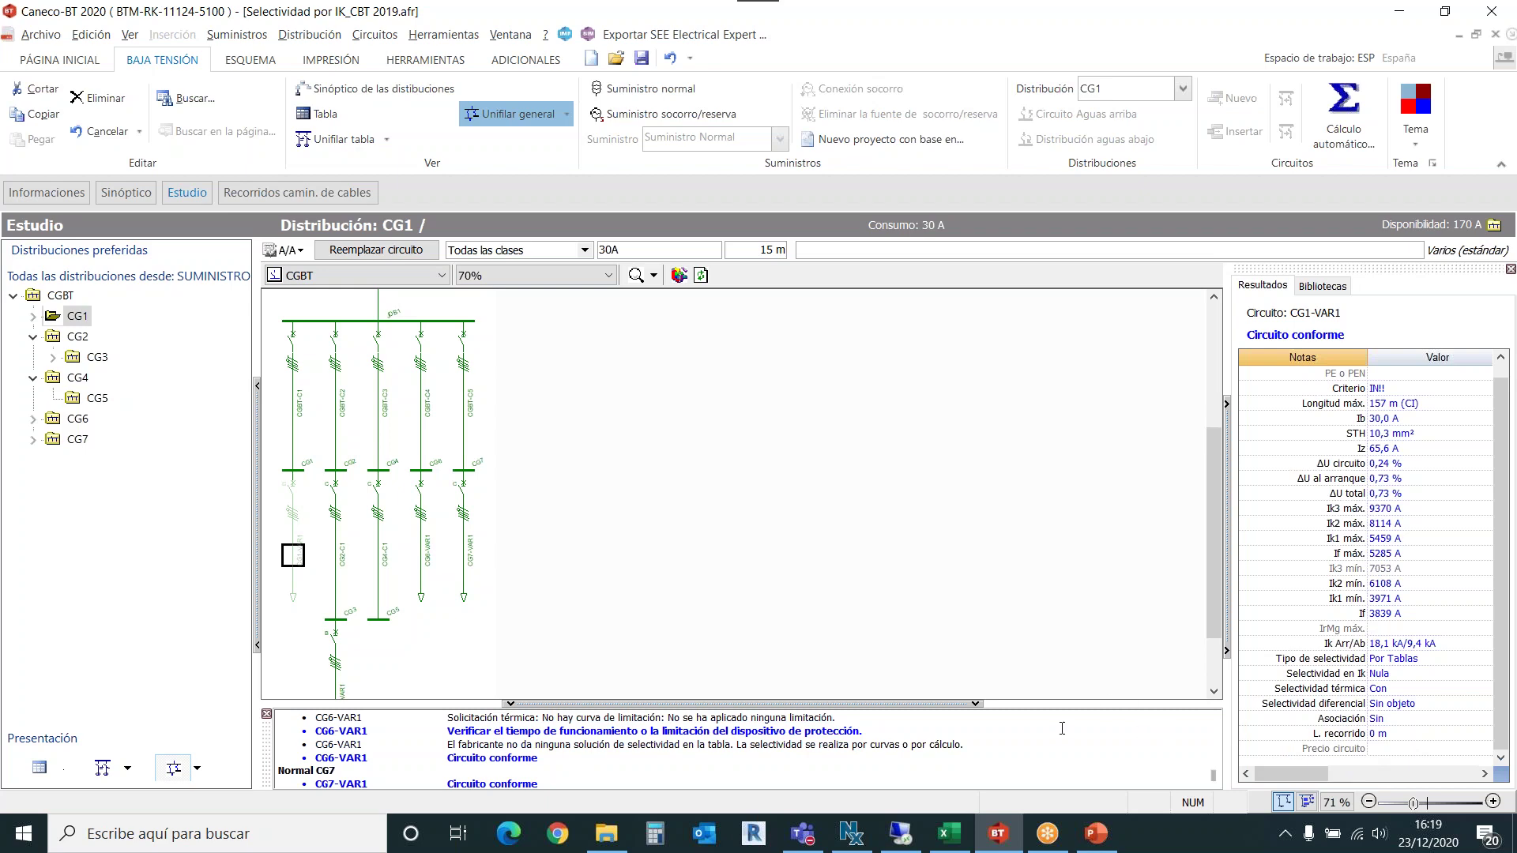
# Open the circuit sheet of CG1-VAR1 and display its selectivity curves in an enlarged window.
pyautogui.doubleClick(294, 558)
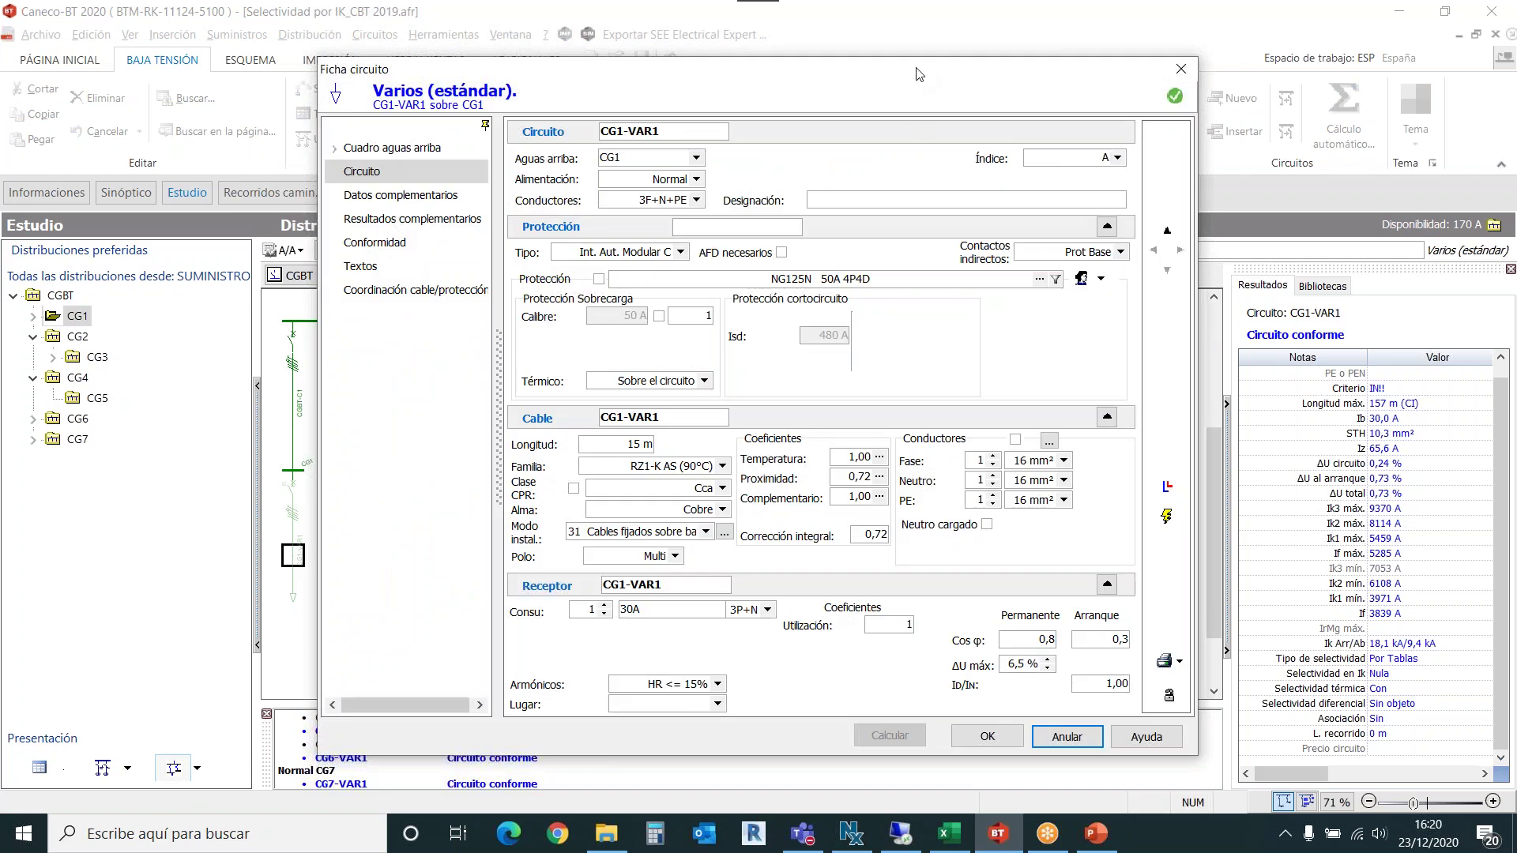
pyautogui.moveTo(916, 68); pyautogui.dragTo(797, 60)
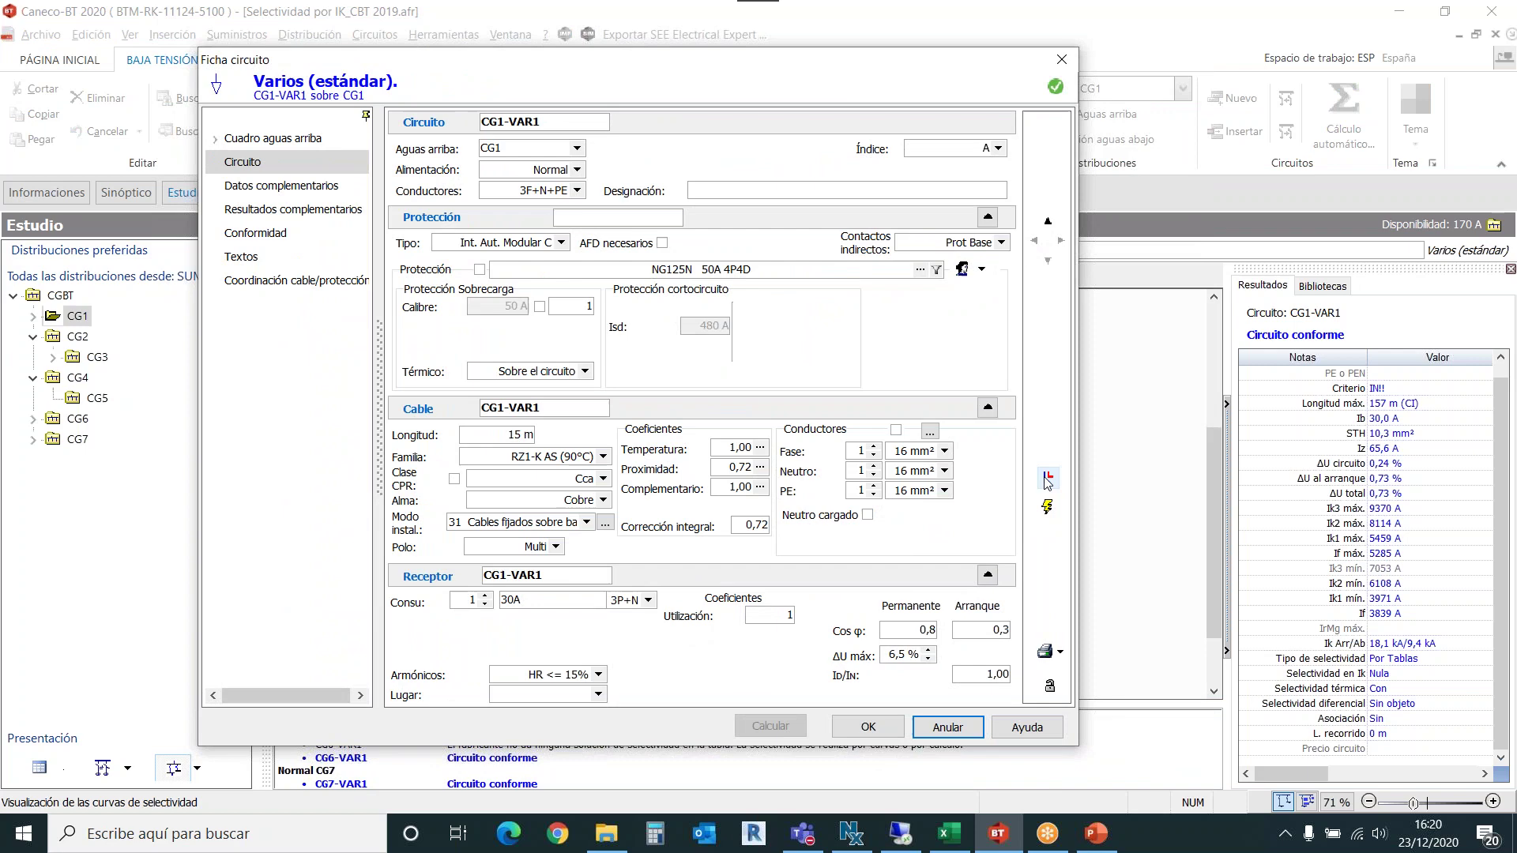
pyautogui.click(1047, 506)
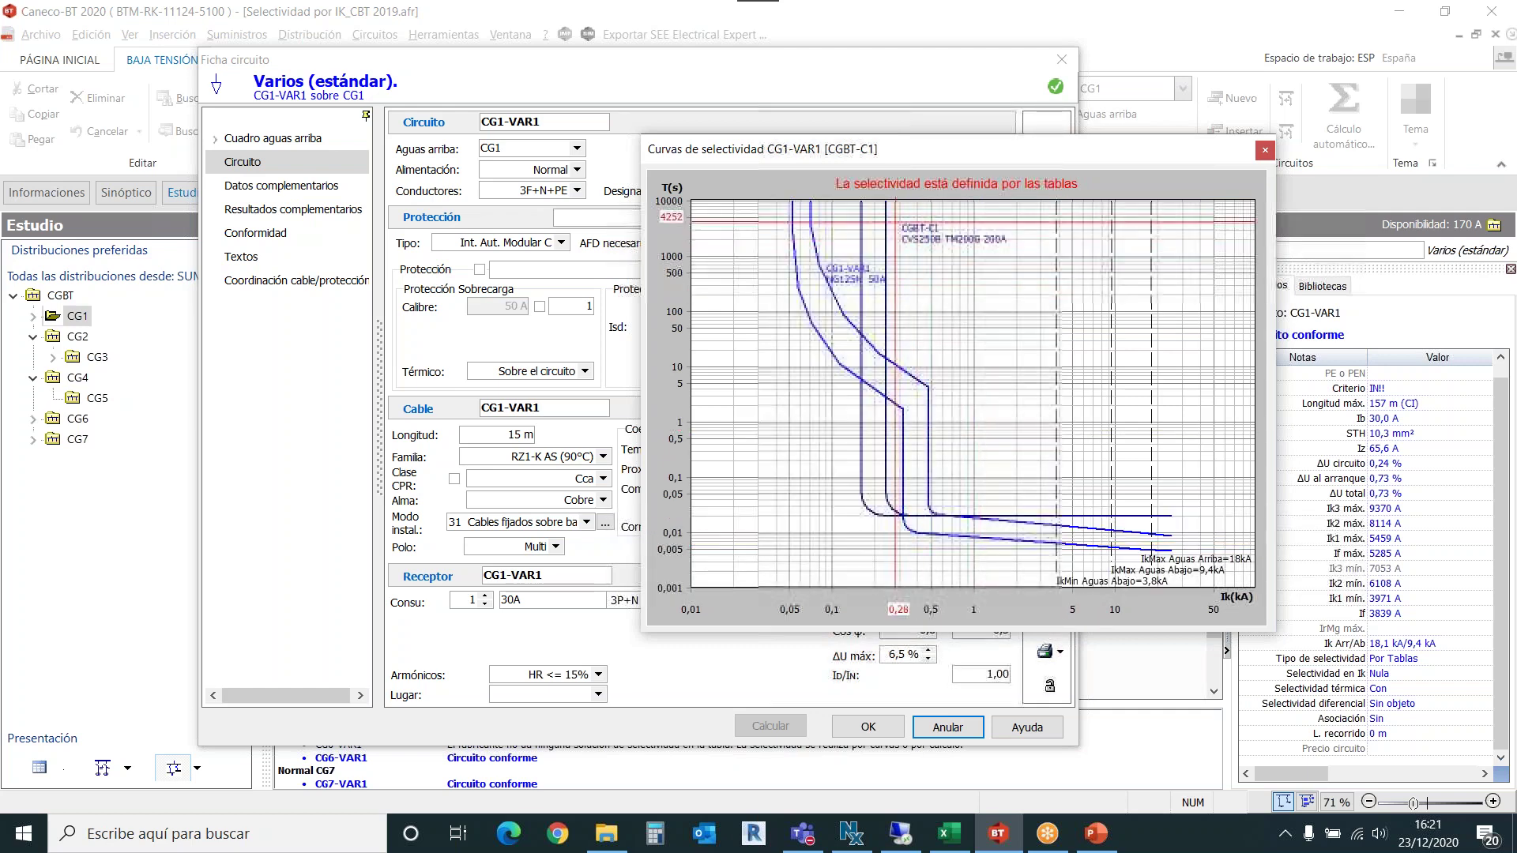
pyautogui.moveTo(898, 157); pyautogui.dragTo(558, 105)
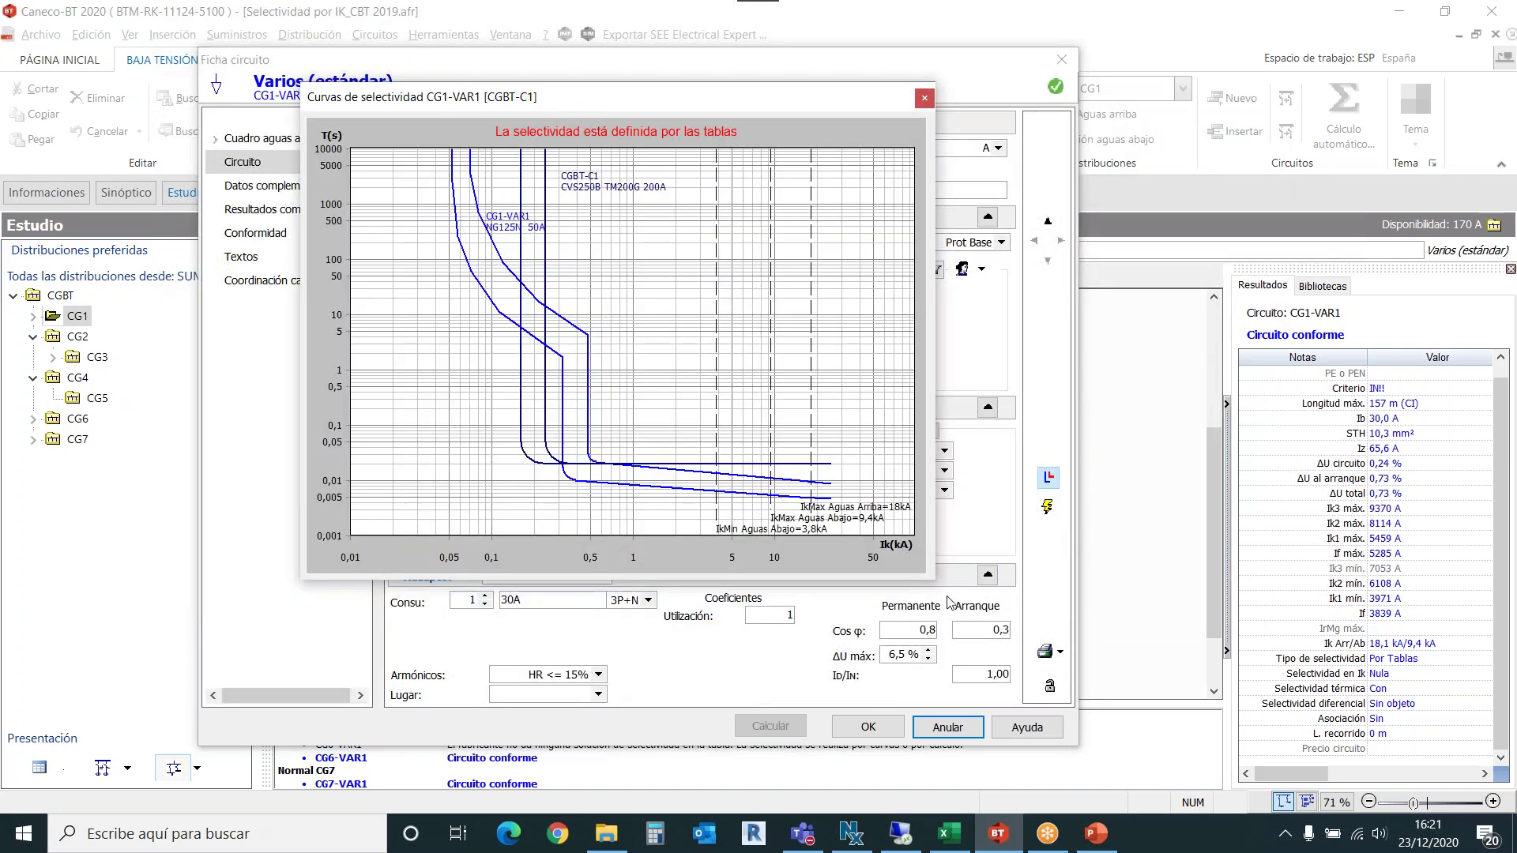
pyautogui.moveTo(933, 582); pyautogui.dragTo(1109, 674)
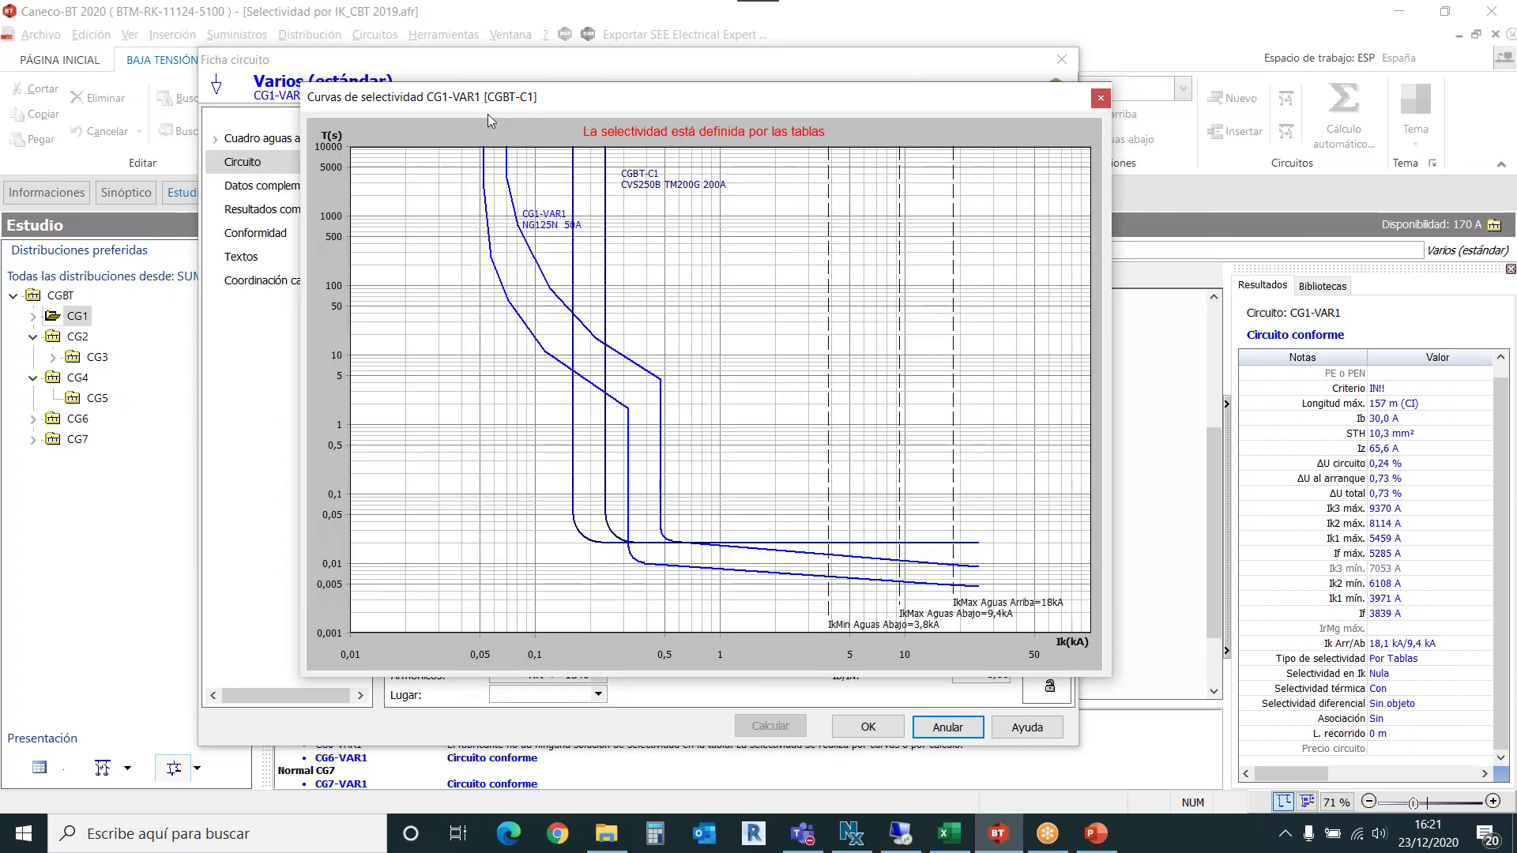
# Shift the selectivity curves window aside, detach it from the circuit sheet where it docks, and close it.
pyautogui.moveTo(524, 105); pyautogui.dragTo(1087, 108)
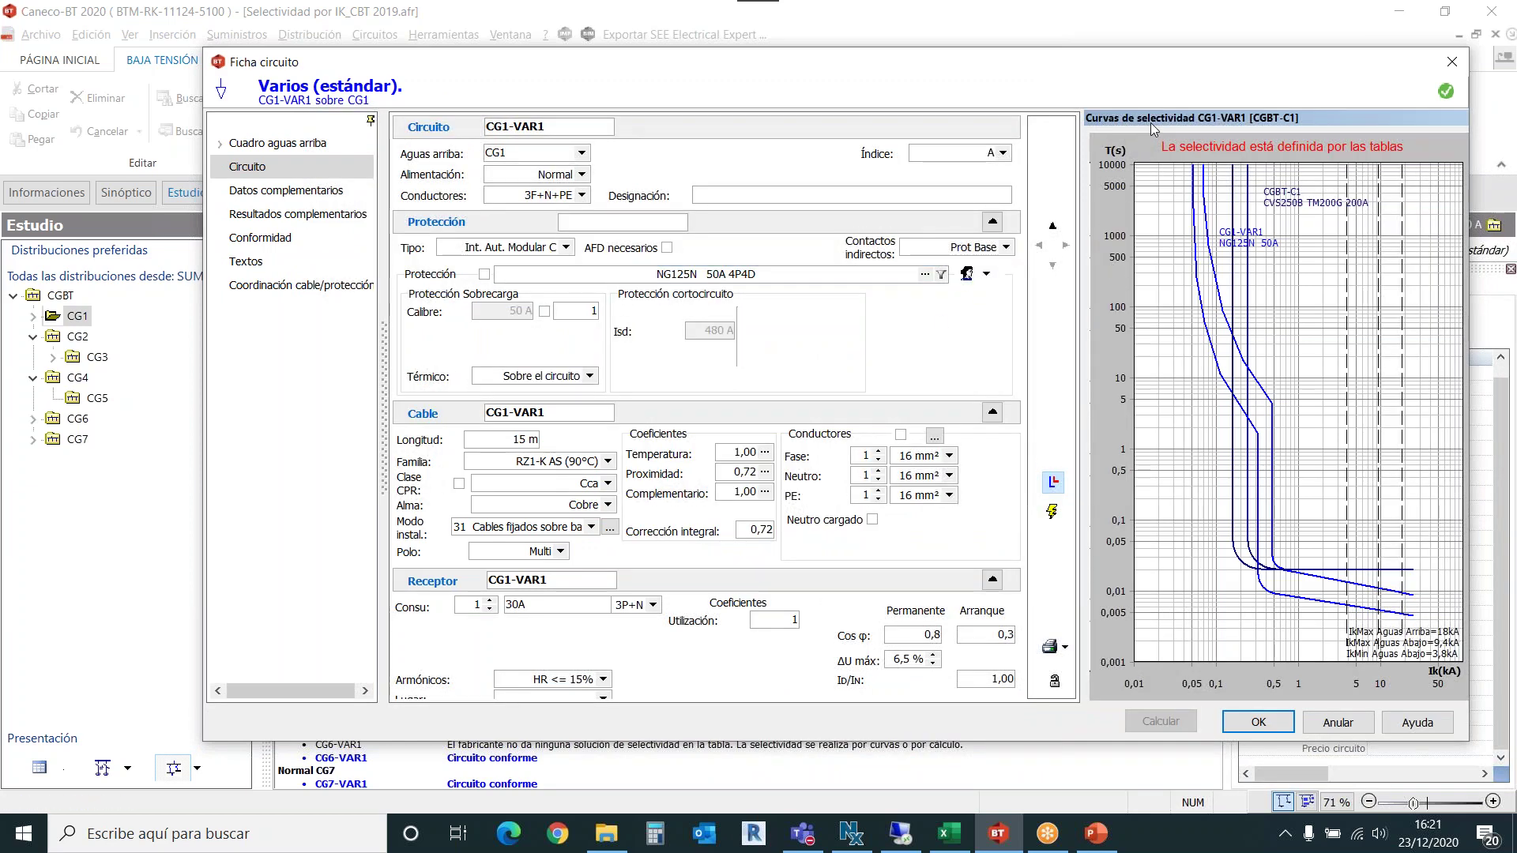
pyautogui.moveTo(1150, 122); pyautogui.dragTo(1081, 136)
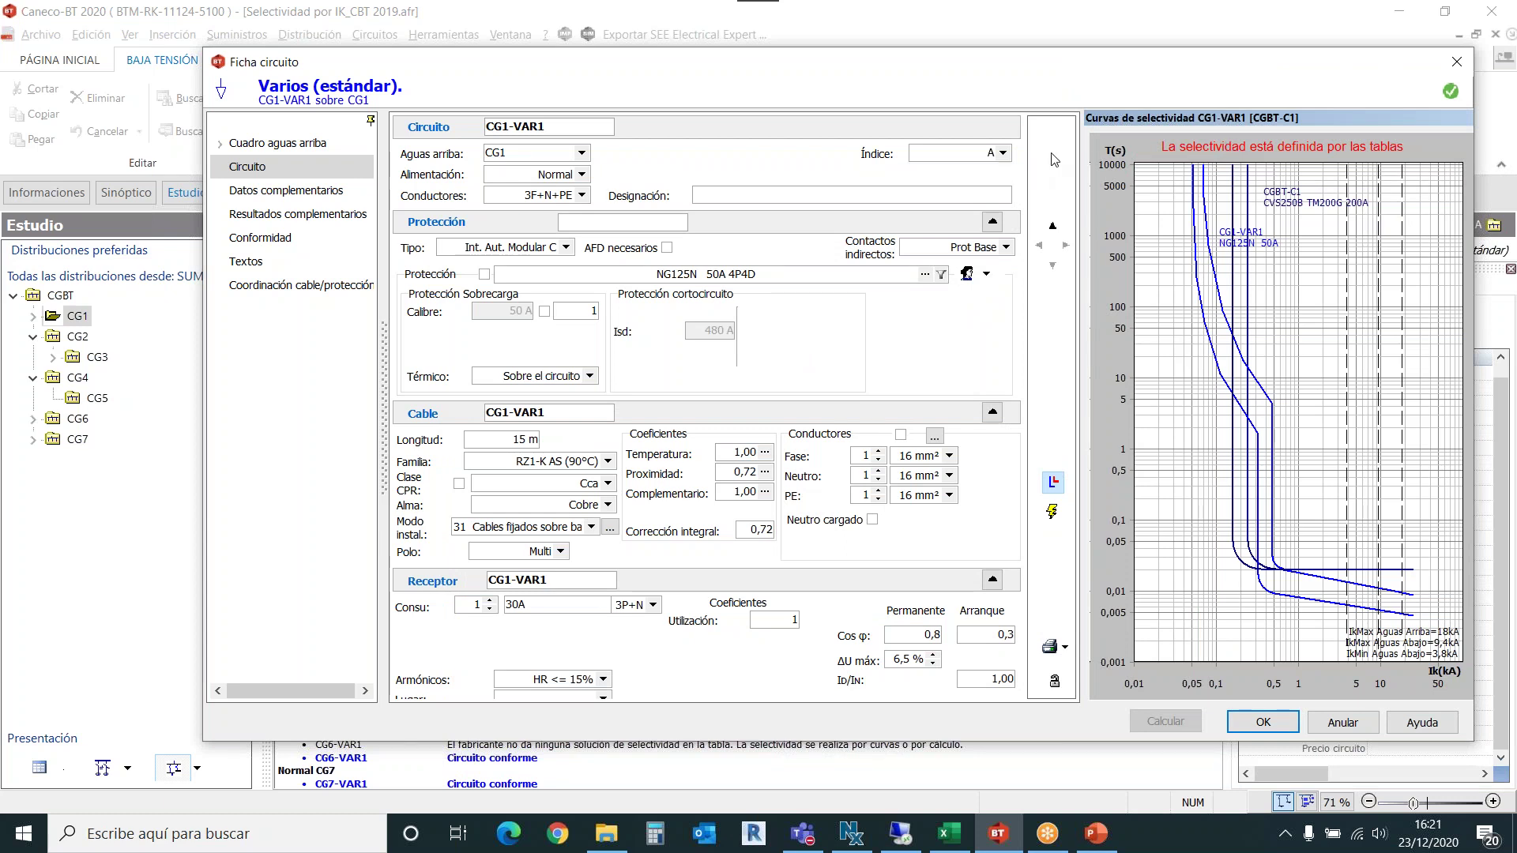
pyautogui.moveTo(1198, 116); pyautogui.dragTo(1127, 179)
pyautogui.click(1180, 172)
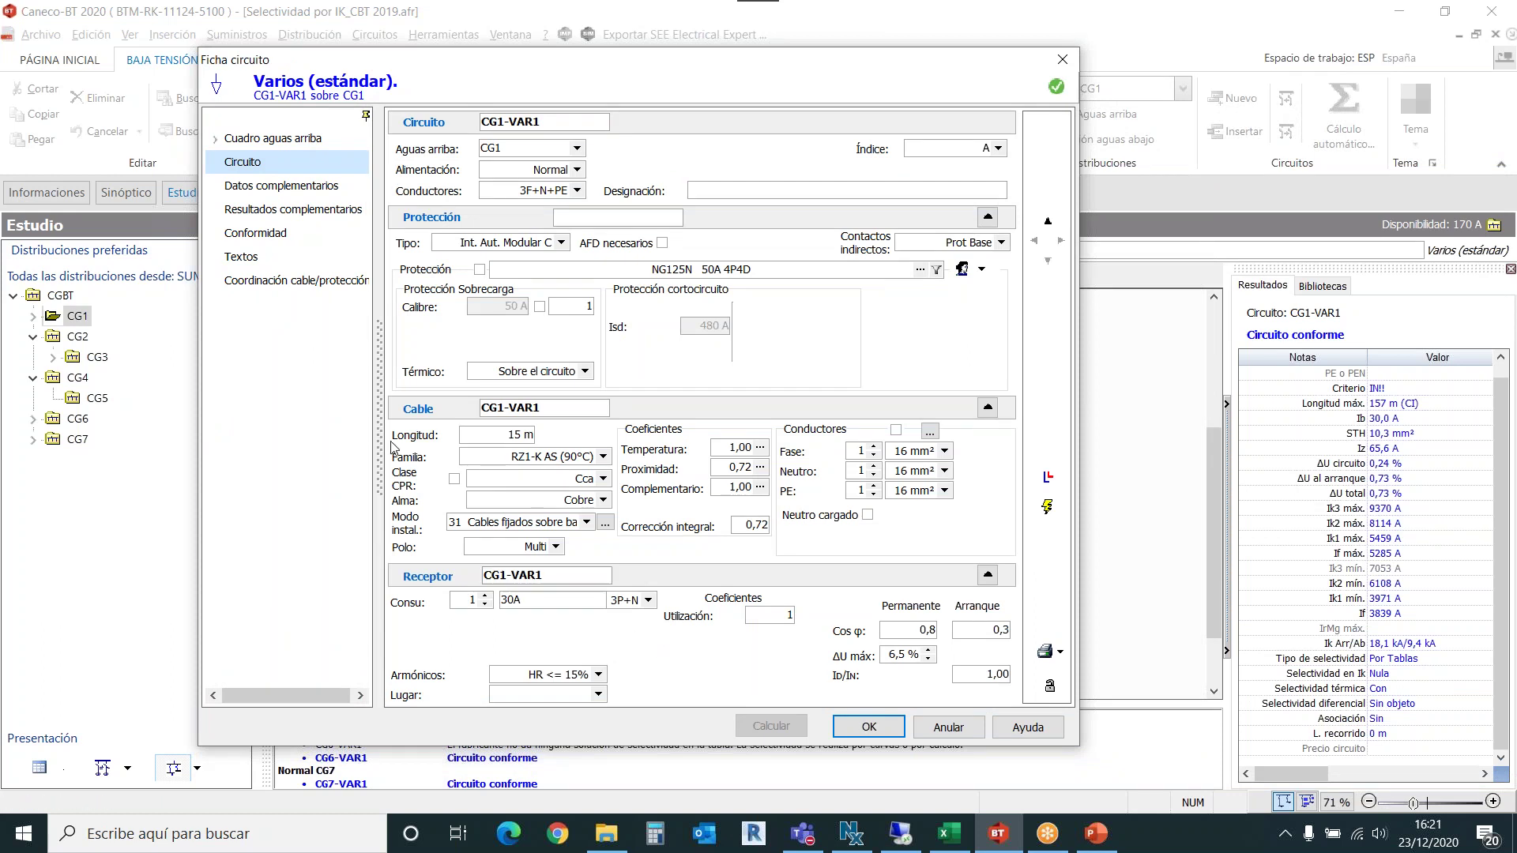
# Check the selectivity in Ik and thermal selectivity of CG1-VAR1 in its complementary results, and close the circuit sheet.
pyautogui.click(313, 215)
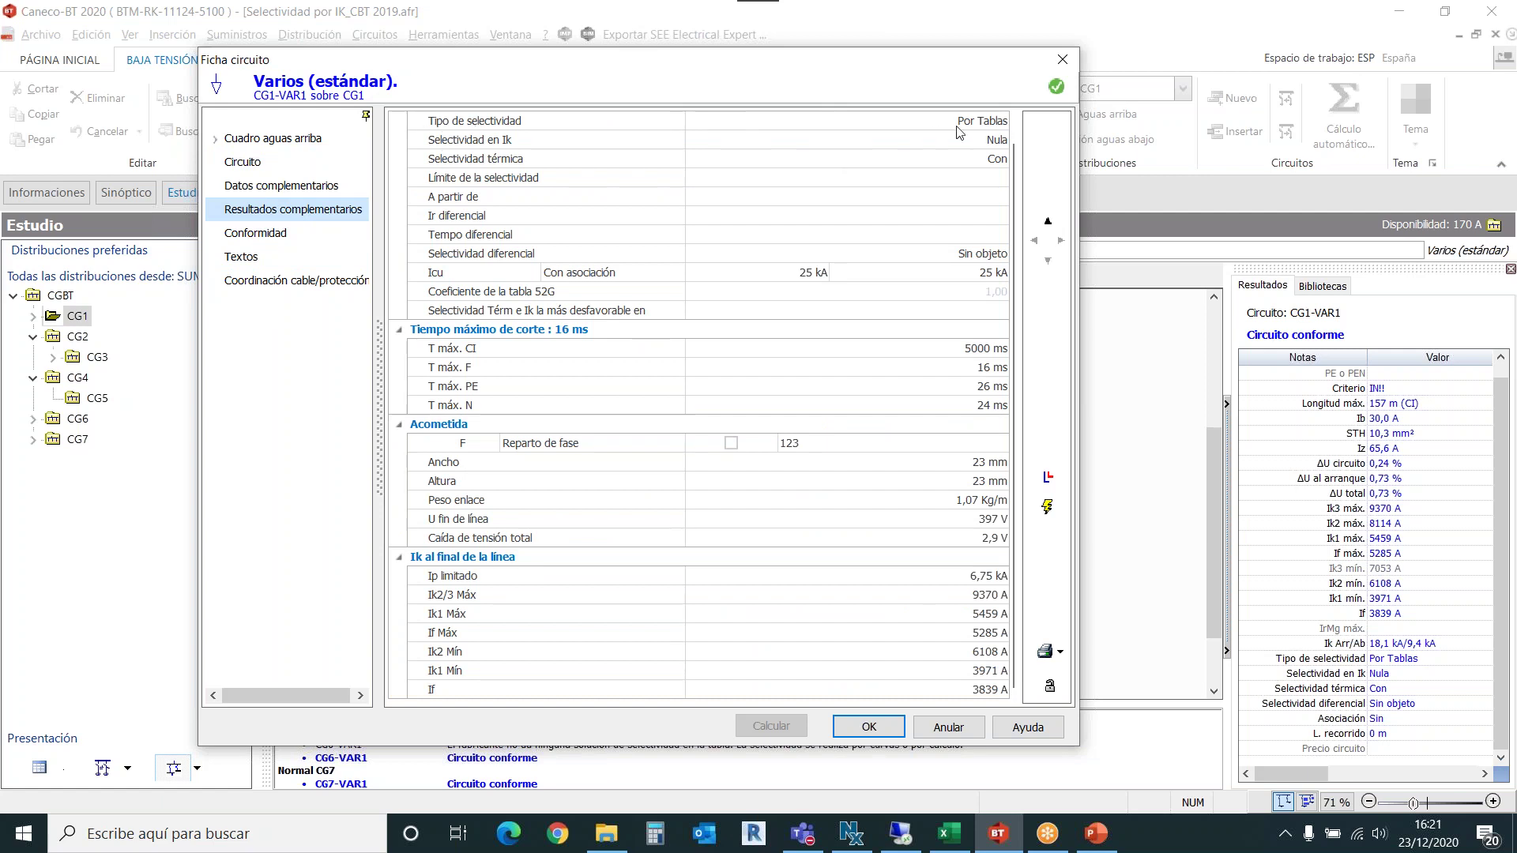
pyautogui.click(657, 141)
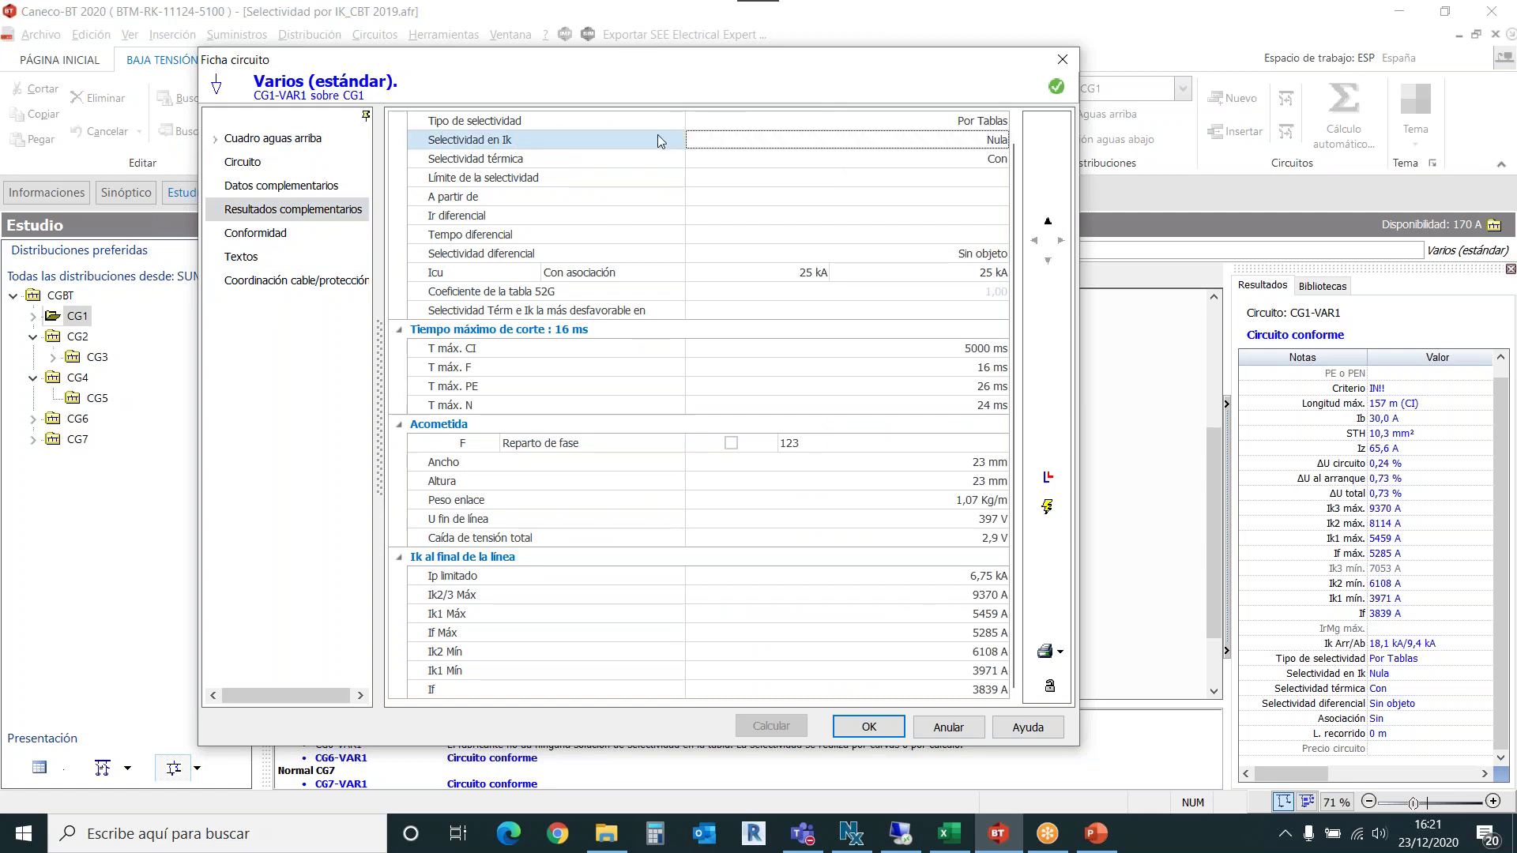
pyautogui.click(565, 164)
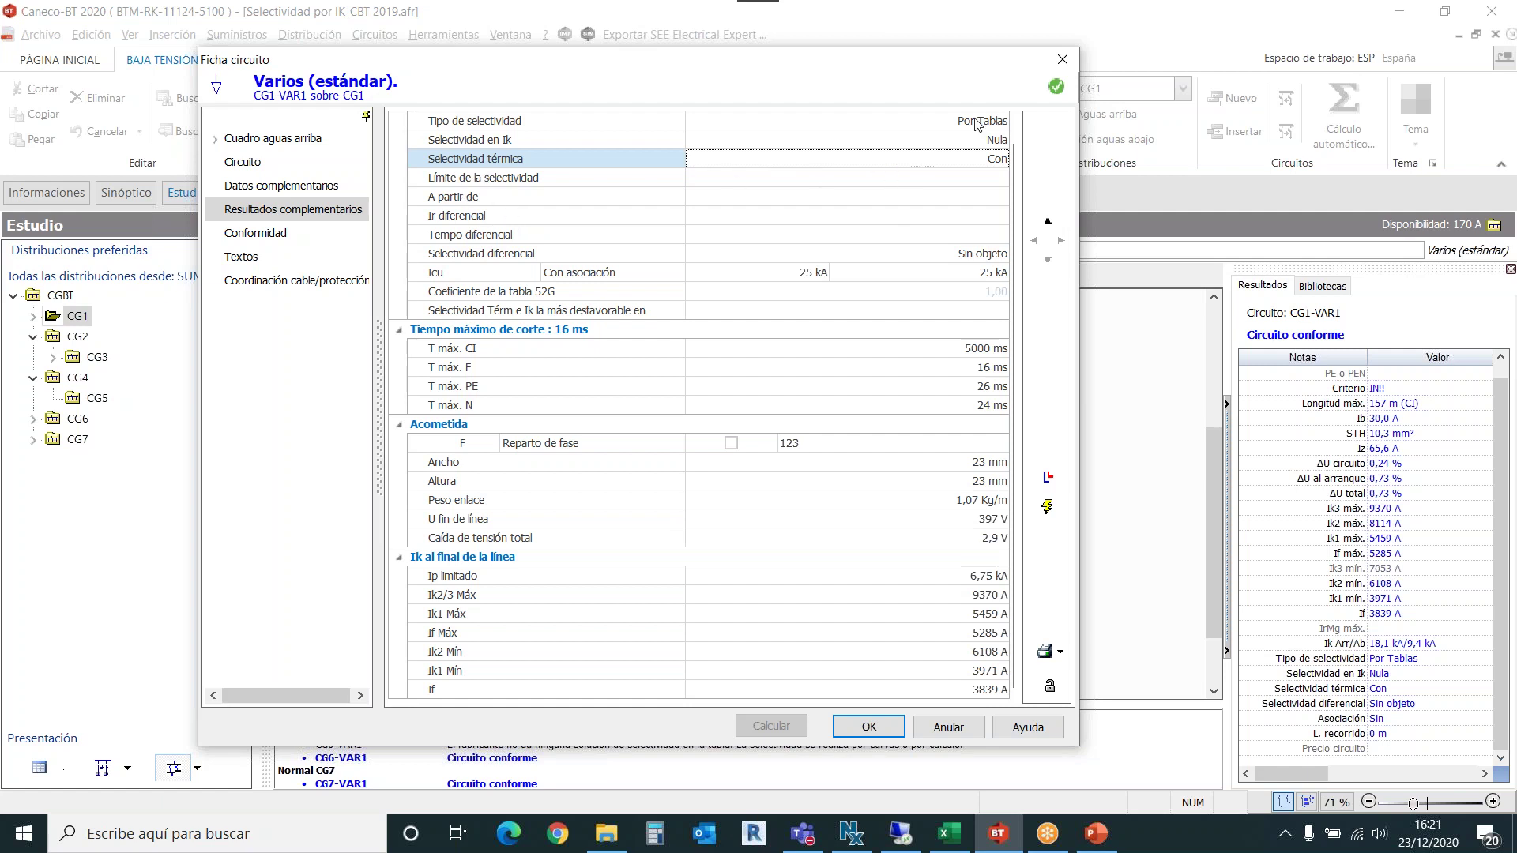
pyautogui.click(1061, 61)
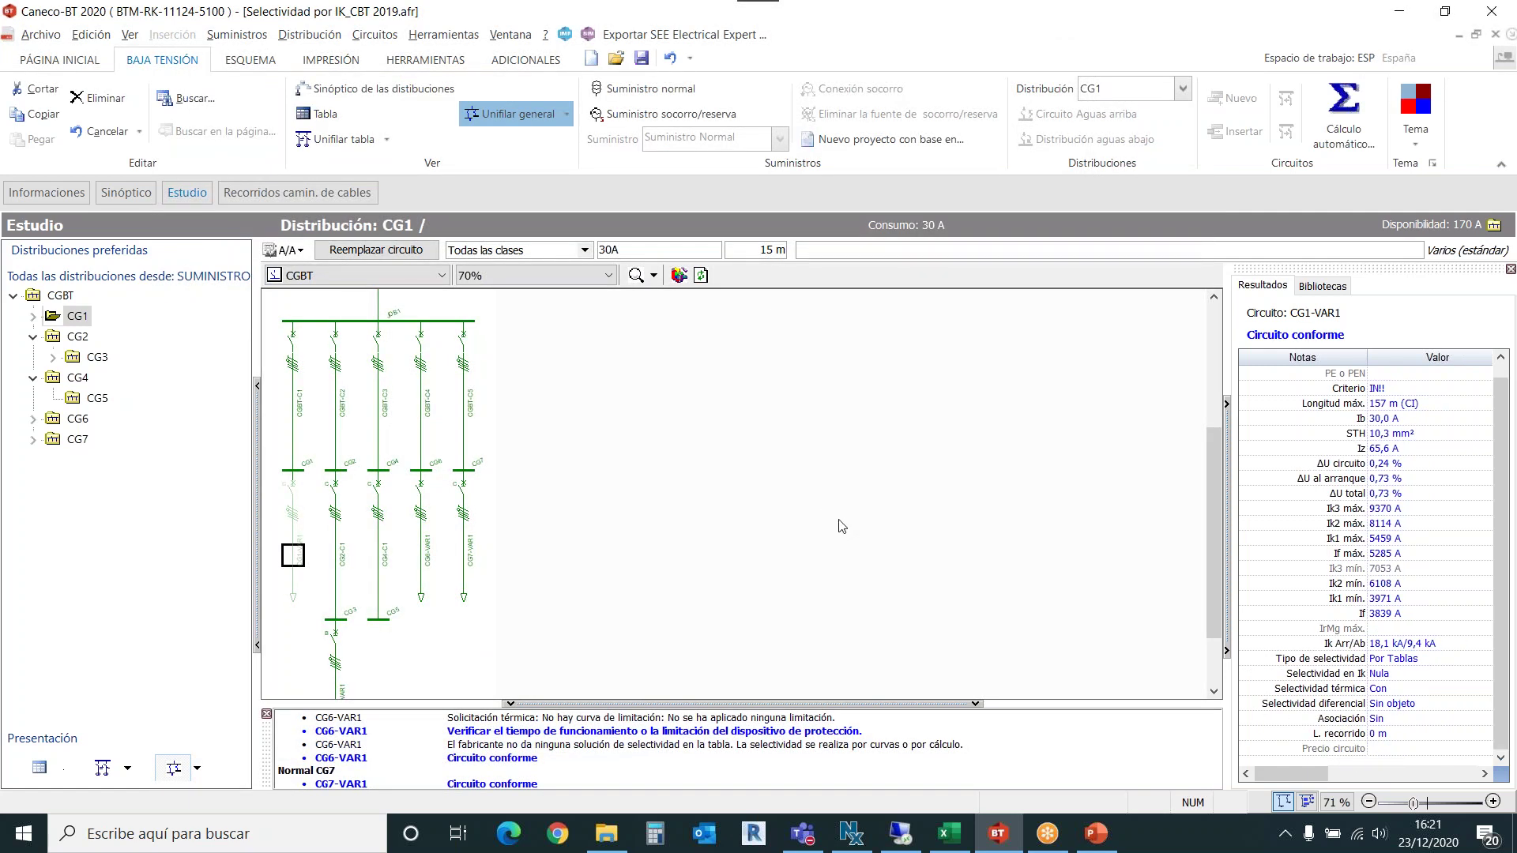
# Open the circuit sheet of CG3-VAR1 below distribution CG3 and view its selectivity curves.
pyautogui.click(336, 662)
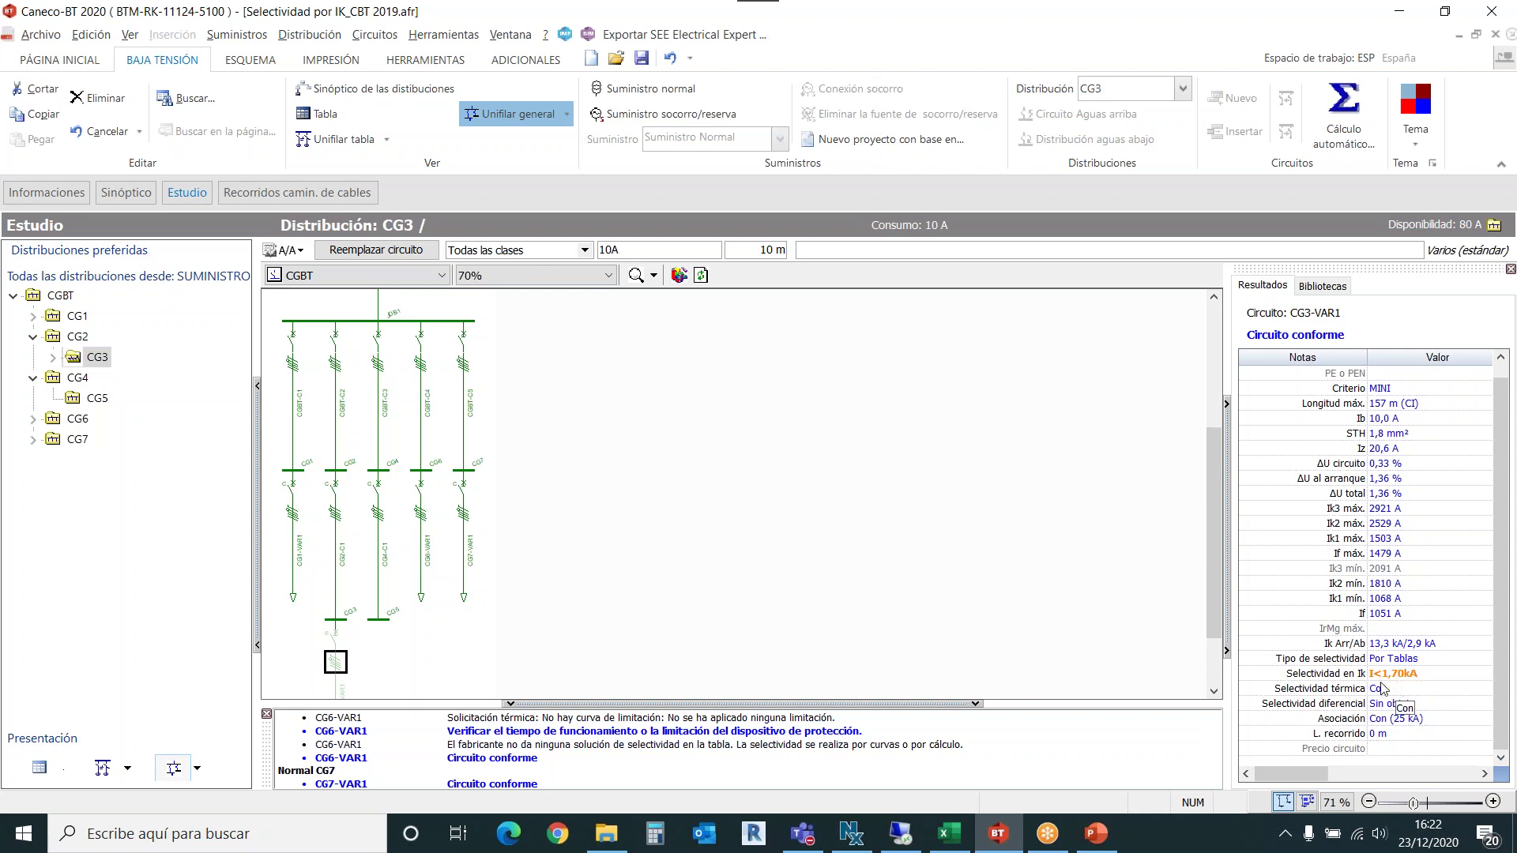
pyautogui.doubleClick(333, 664)
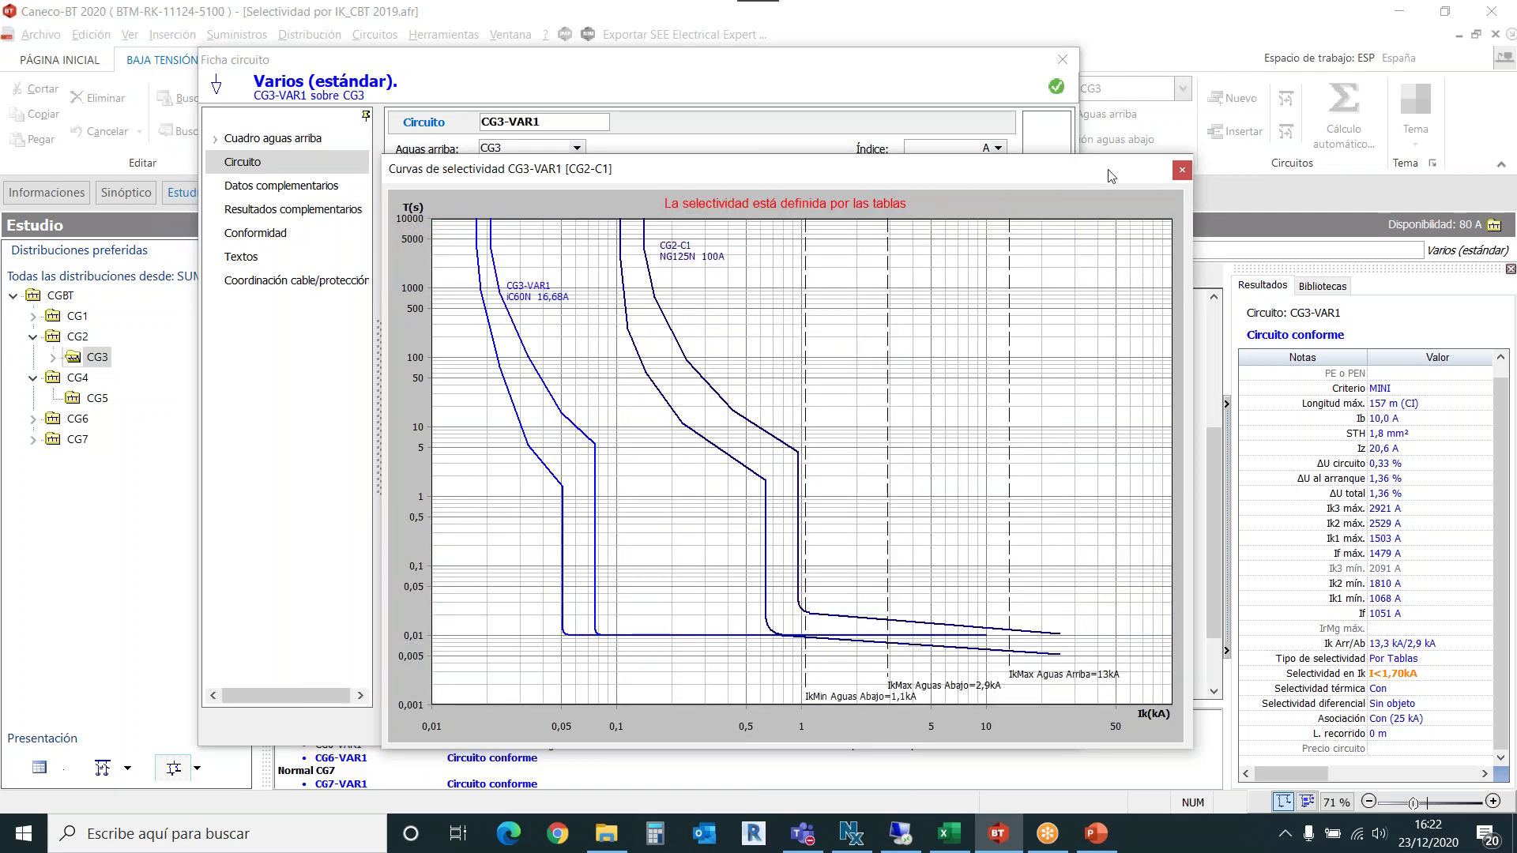
pyautogui.click(1183, 170)
# Check the selectivity limit of CG3-VAR1 in its complementary results and close the sheet.
pyautogui.click(322, 215)
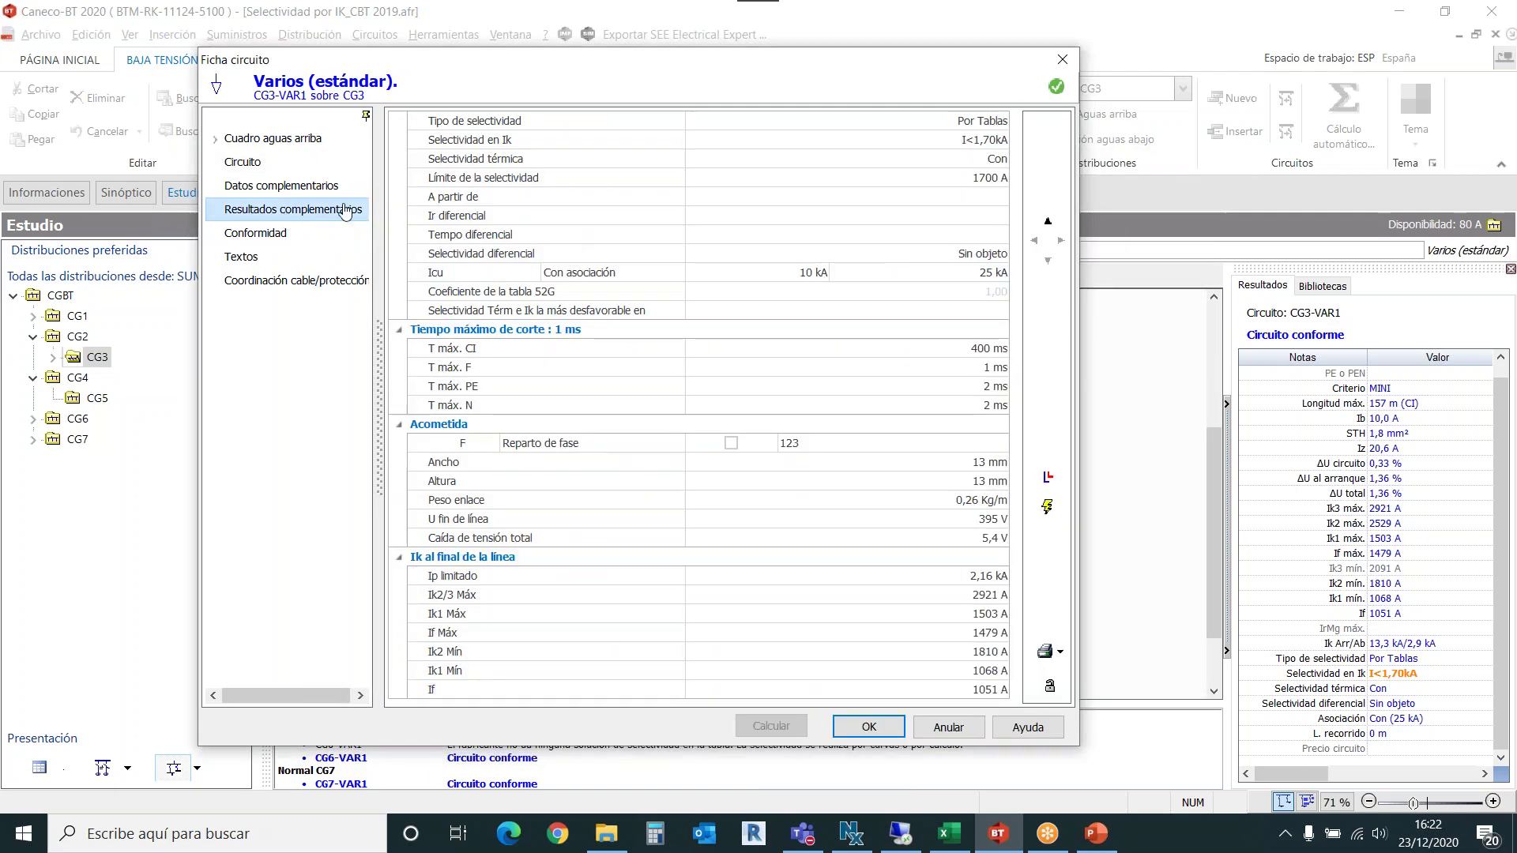
pyautogui.click(923, 181)
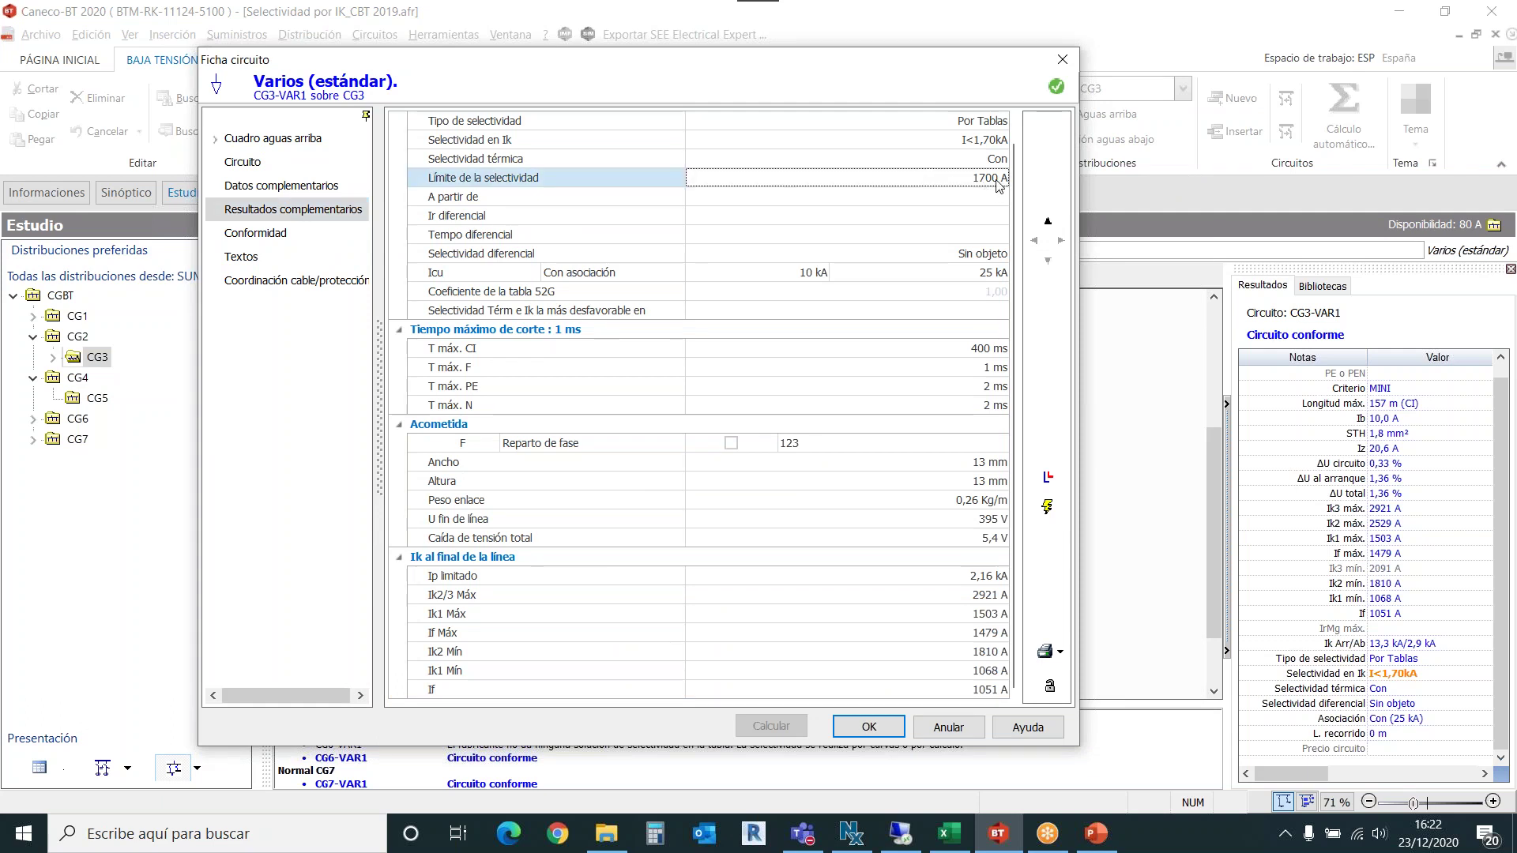
pyautogui.click(1063, 59)
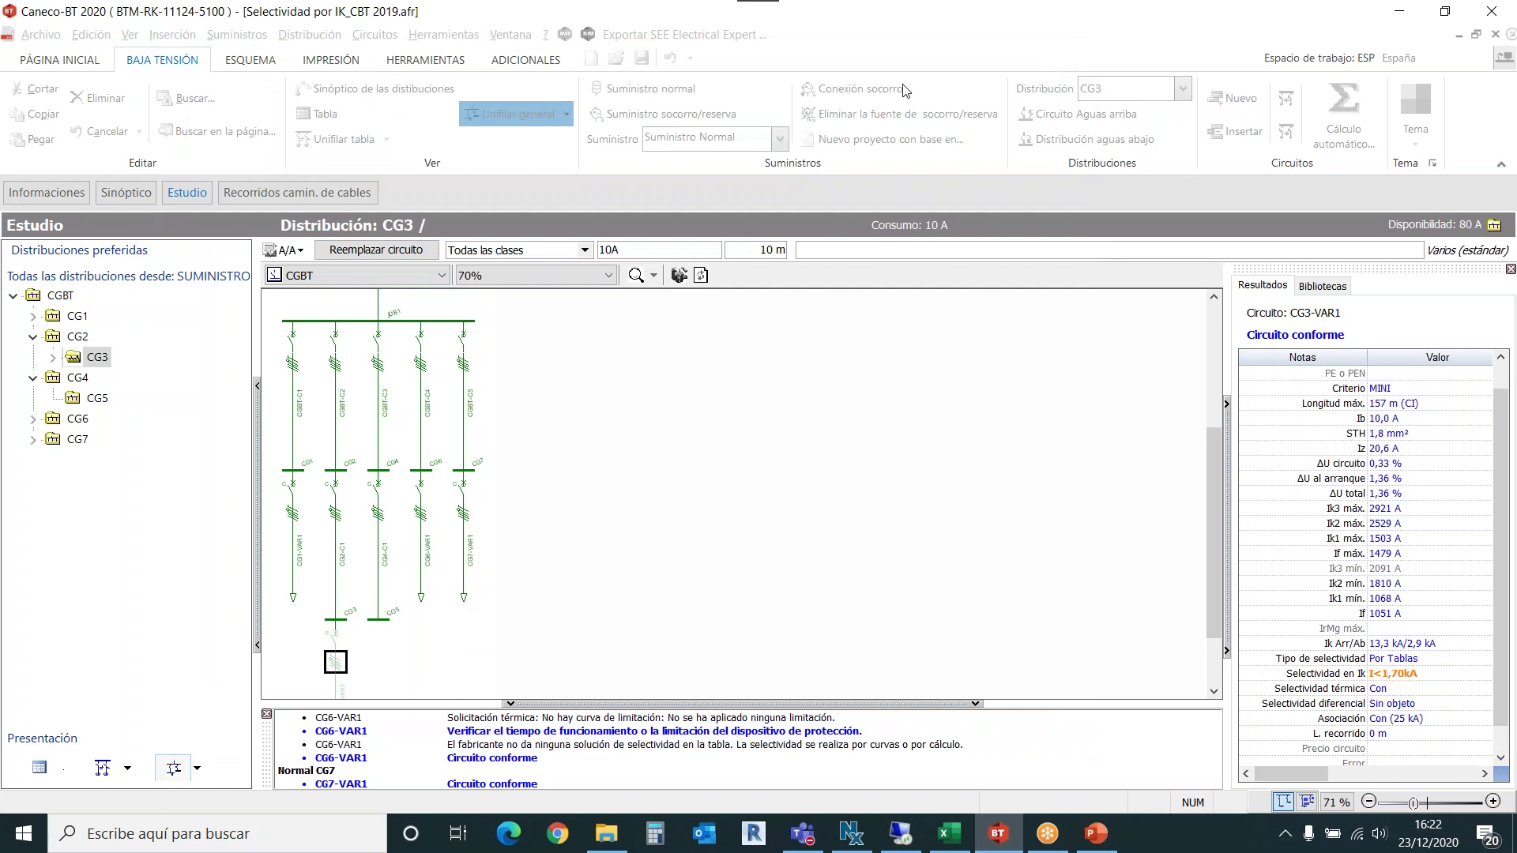
# Review the selectivity results of CG4-C1 and the complementary results of circuit CG6-VAR1.
pyautogui.click(380, 583)
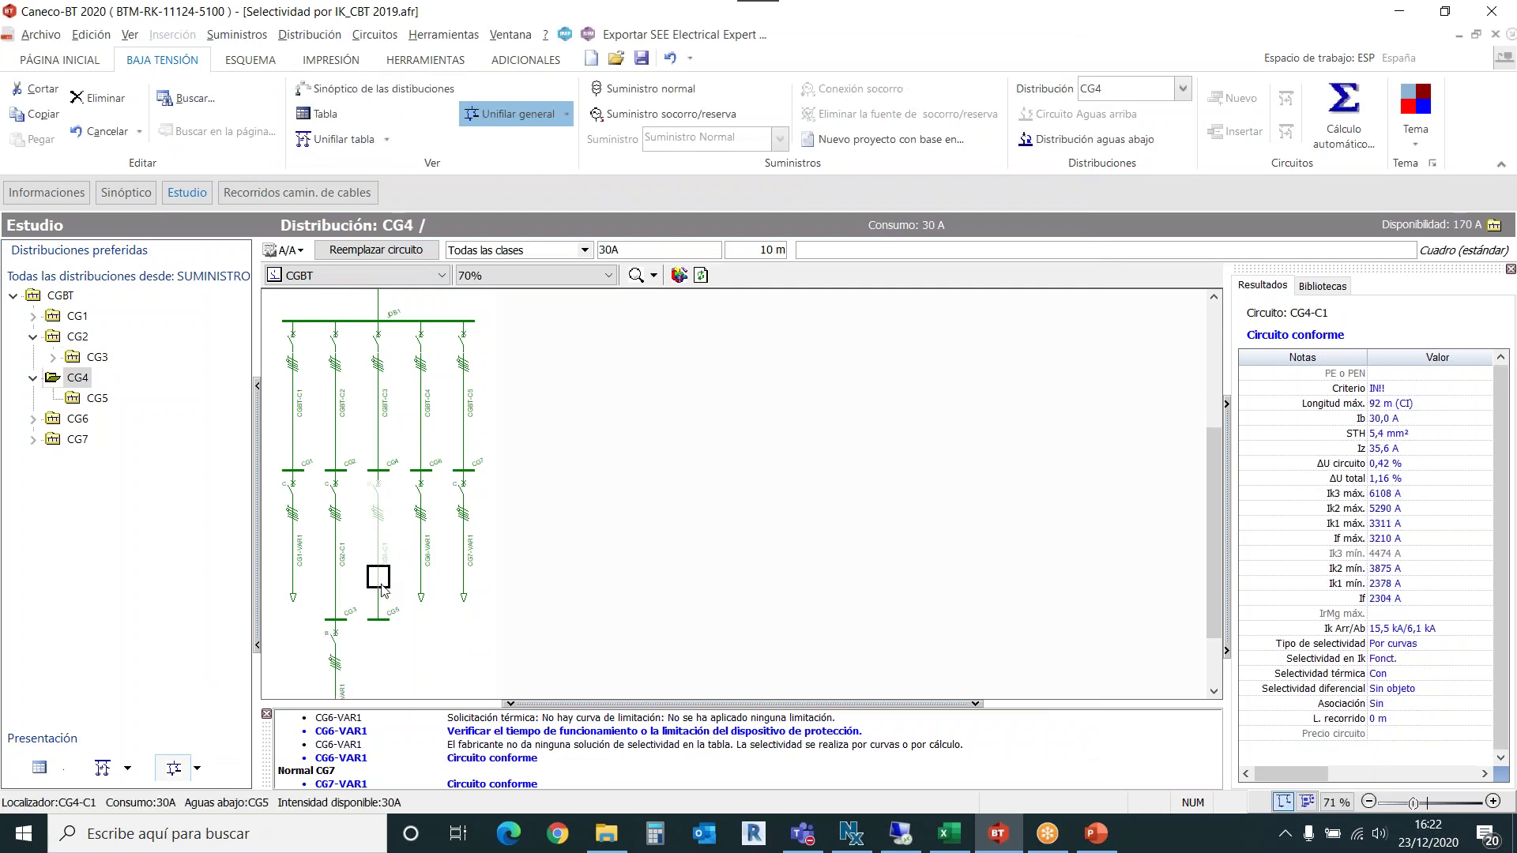
pyautogui.click(422, 558)
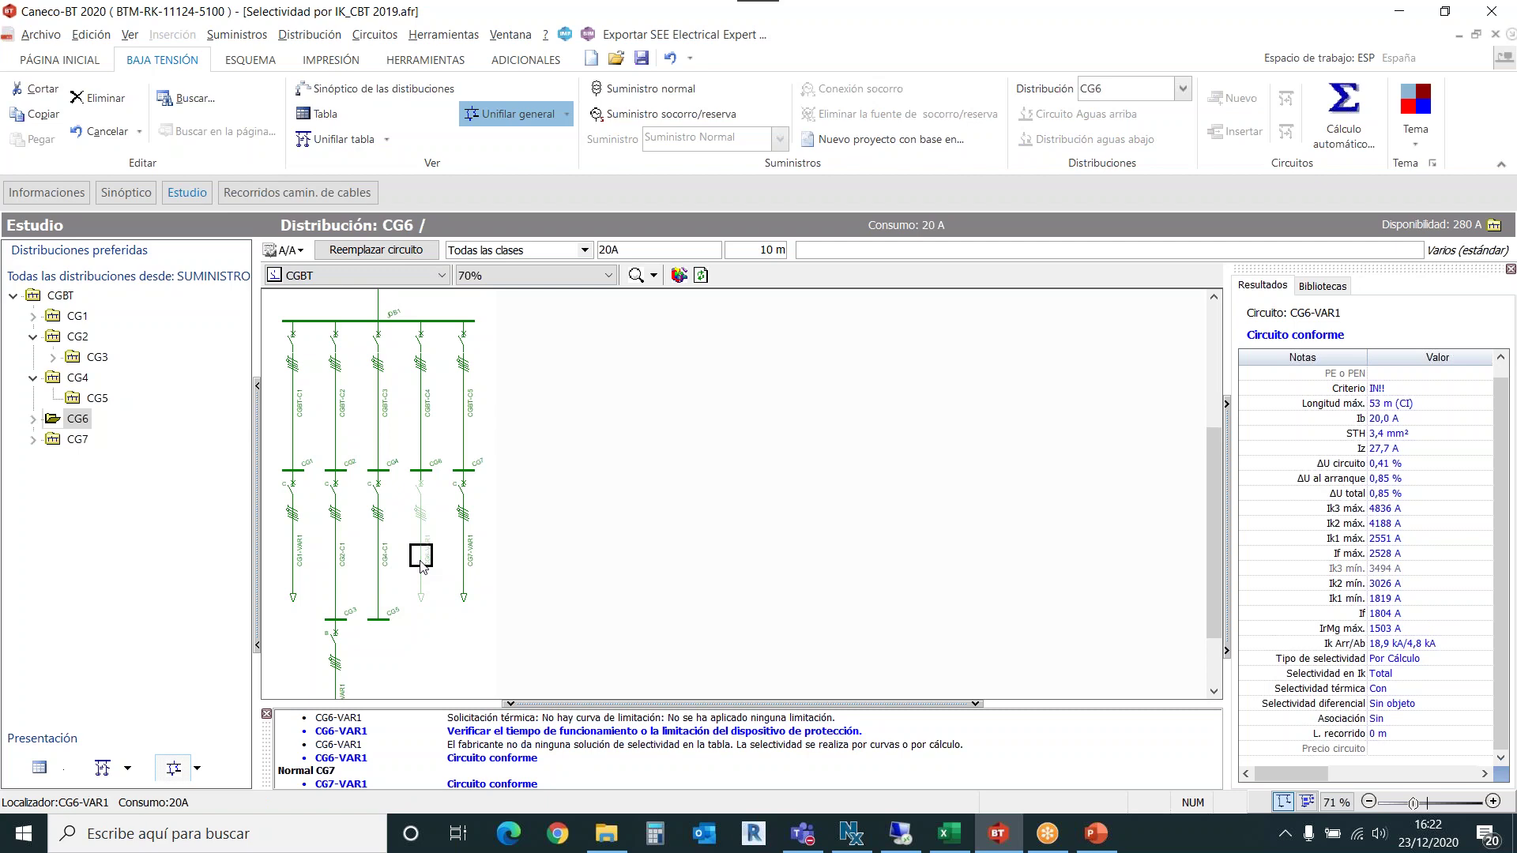
pyautogui.doubleClick(421, 559)
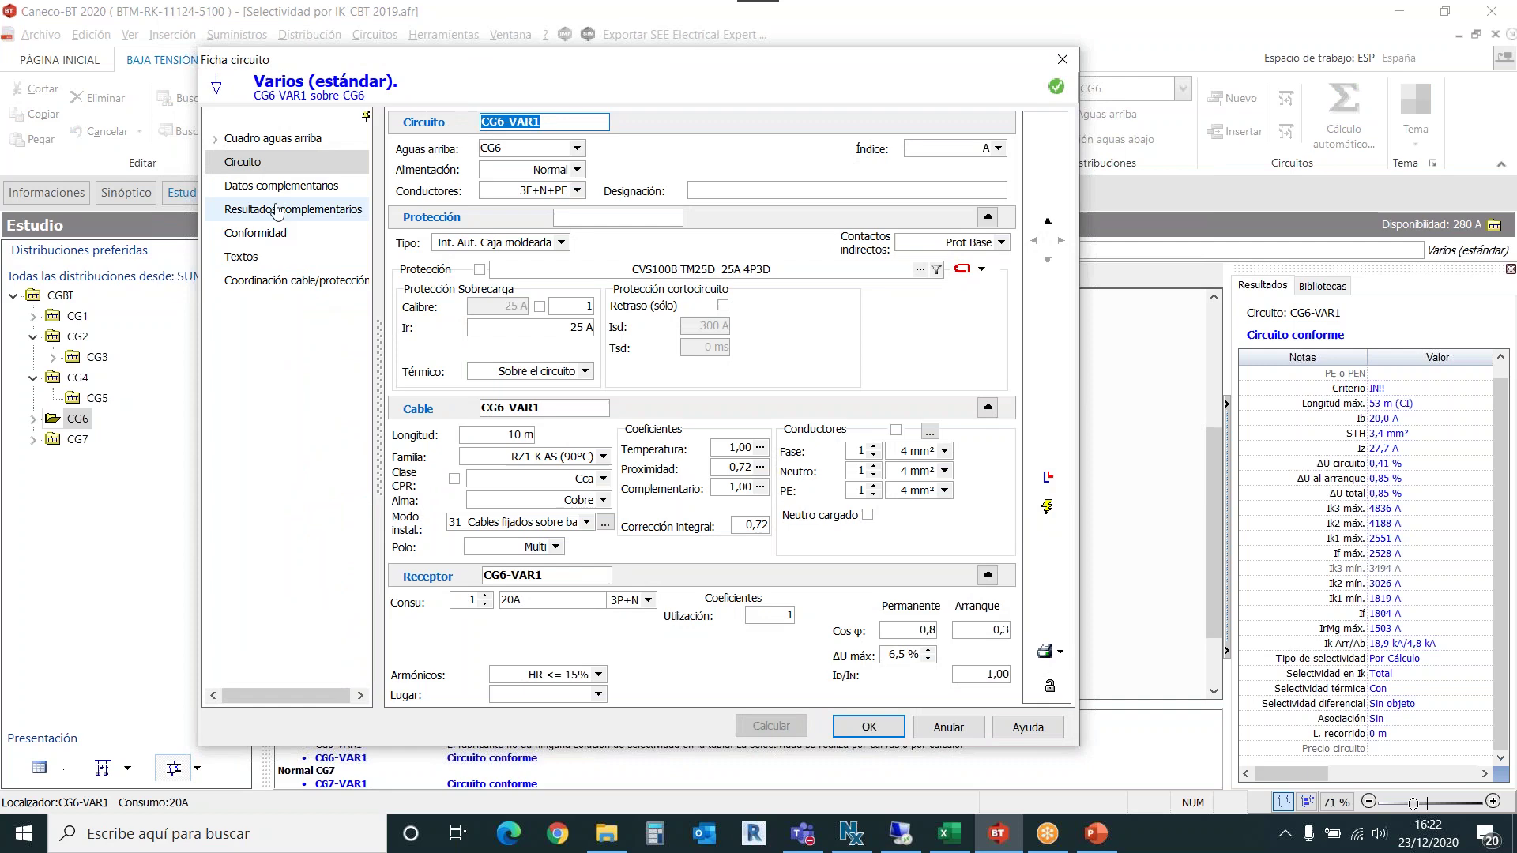
pyautogui.click(276, 210)
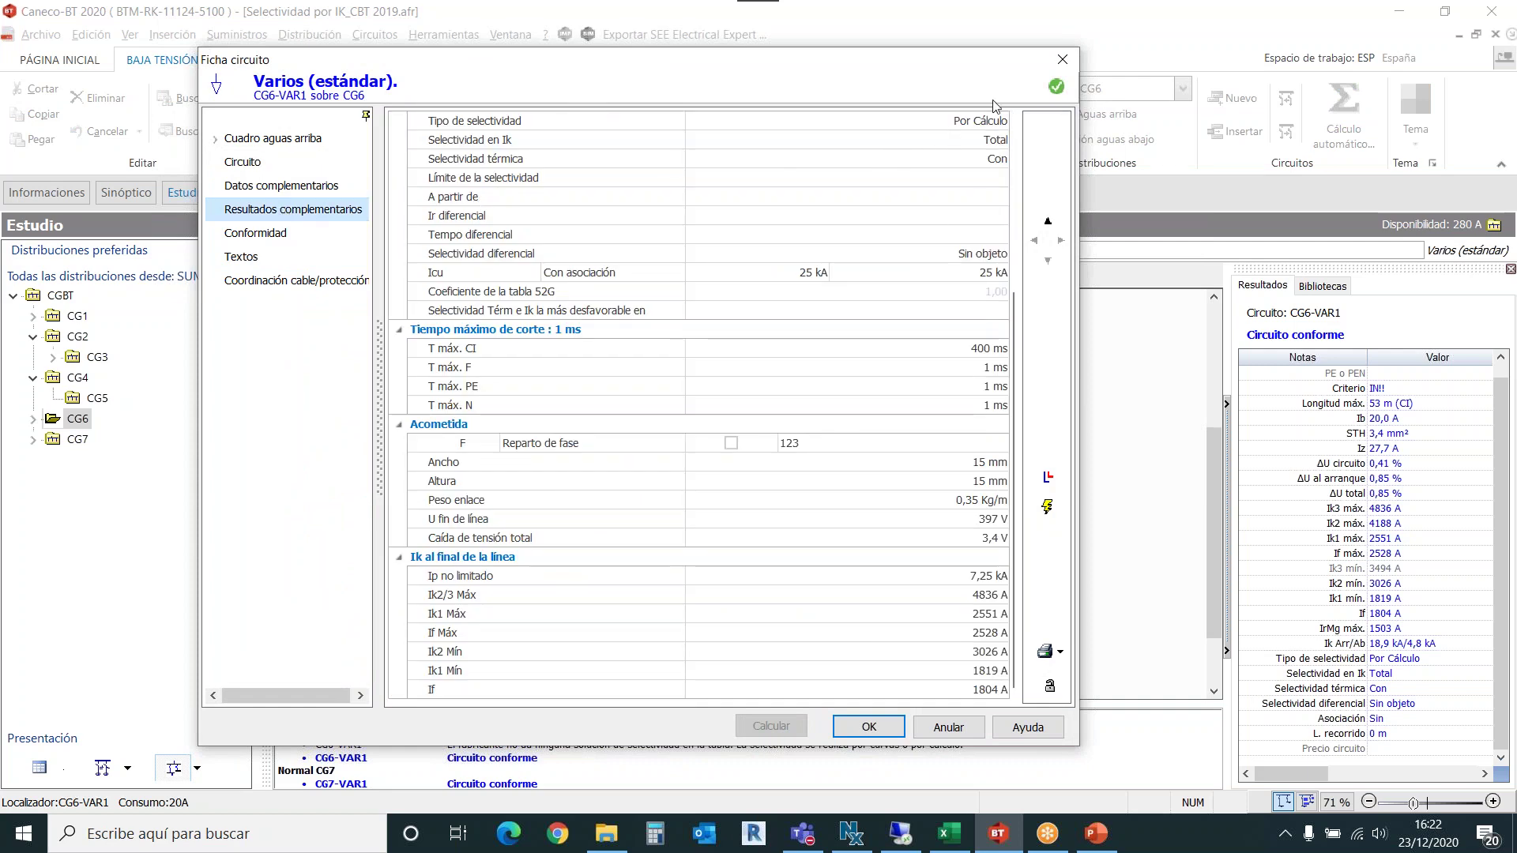
pyautogui.click(1063, 59)
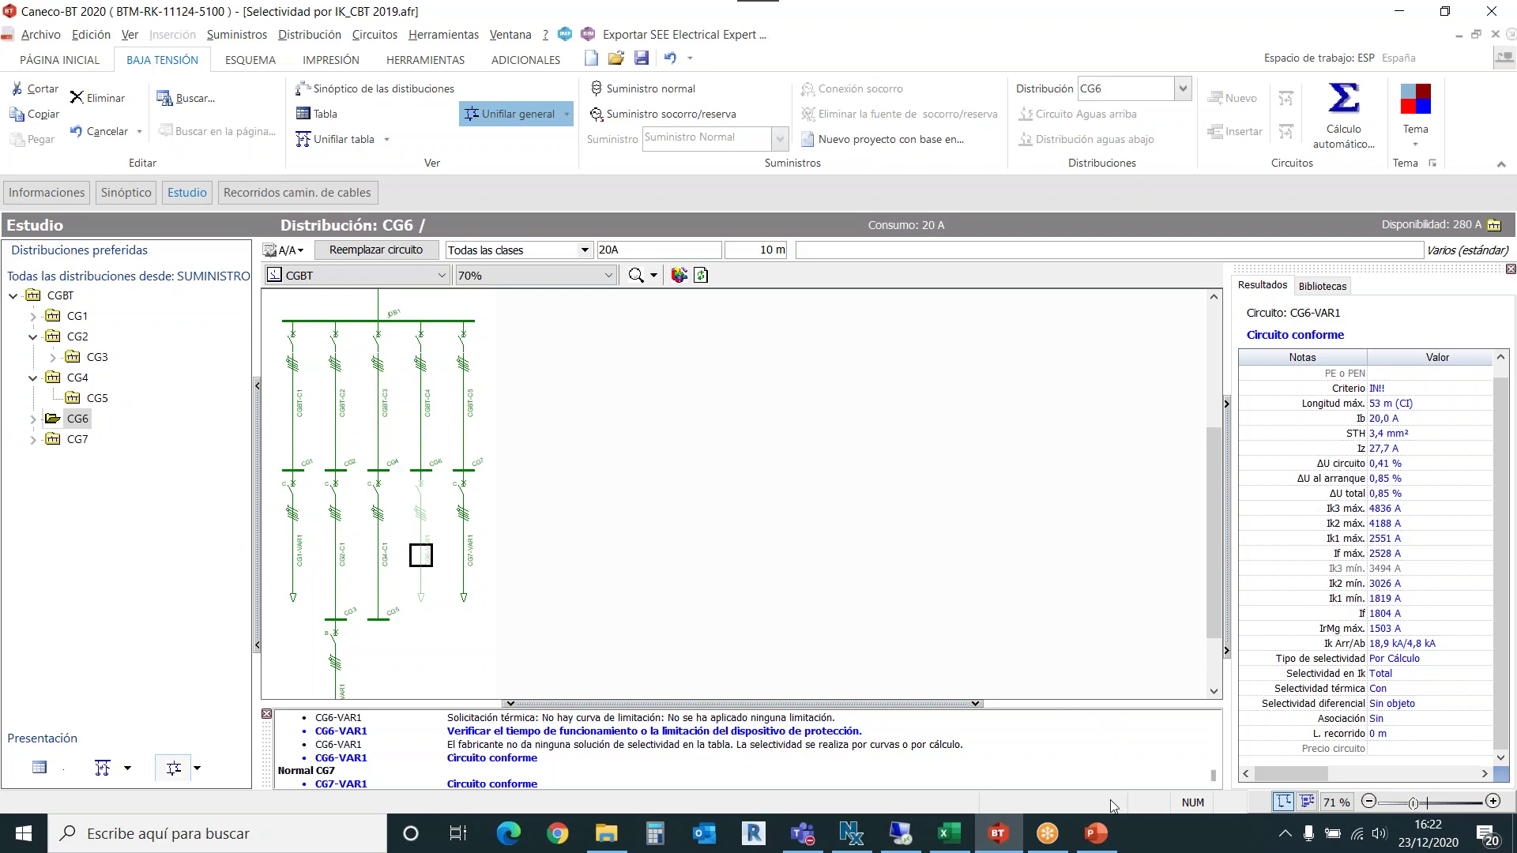
# Switch to PowerPoint, present from slide 12 on the possible selectivity results, and advance to the functional selectivity slide.
pyautogui.click(1096, 834)
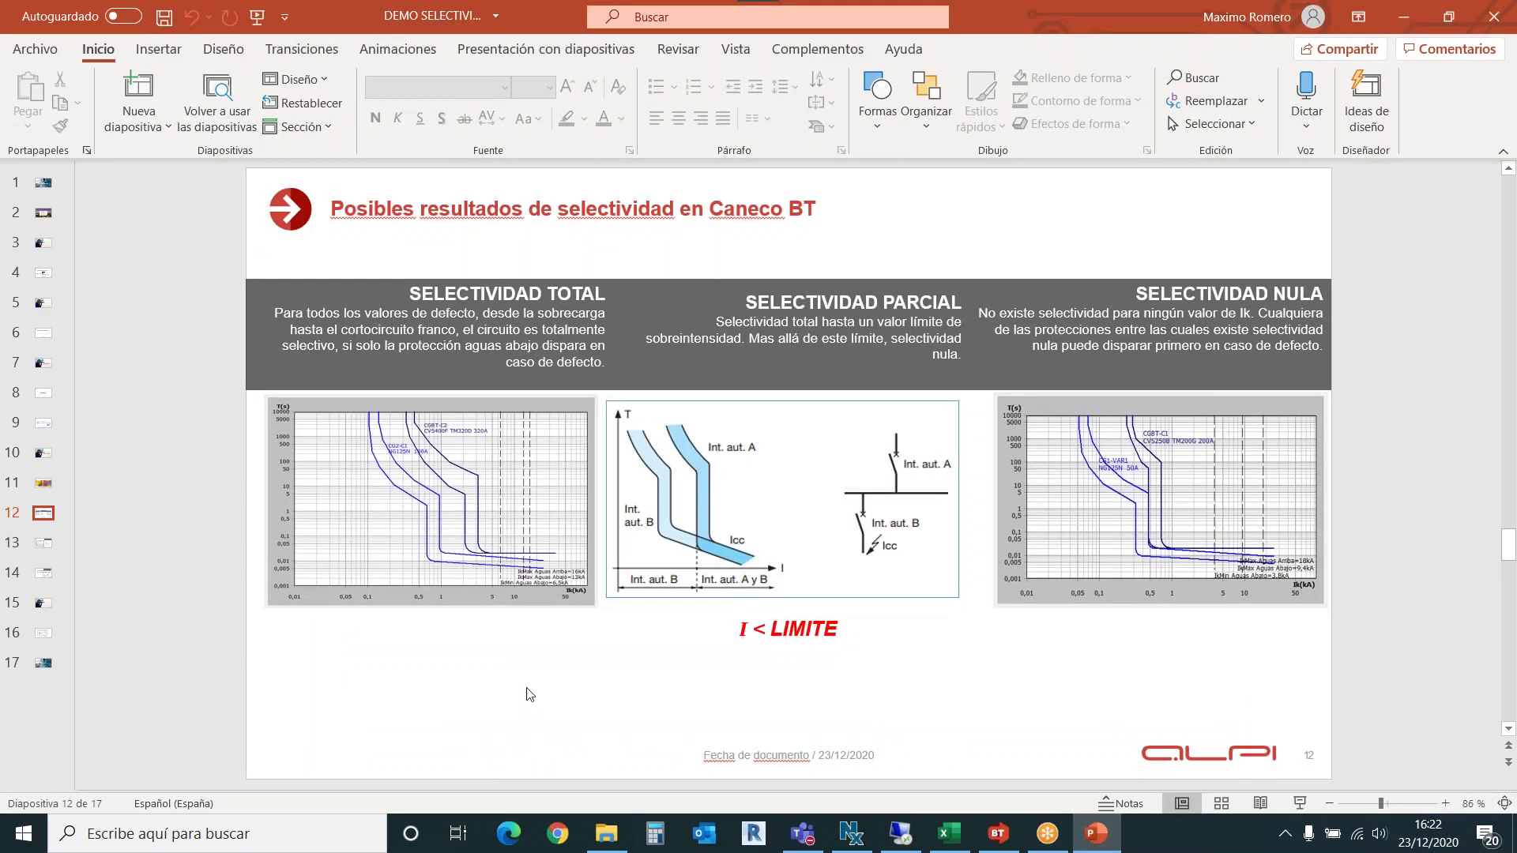
pyautogui.hotkey('shift', 'F5')
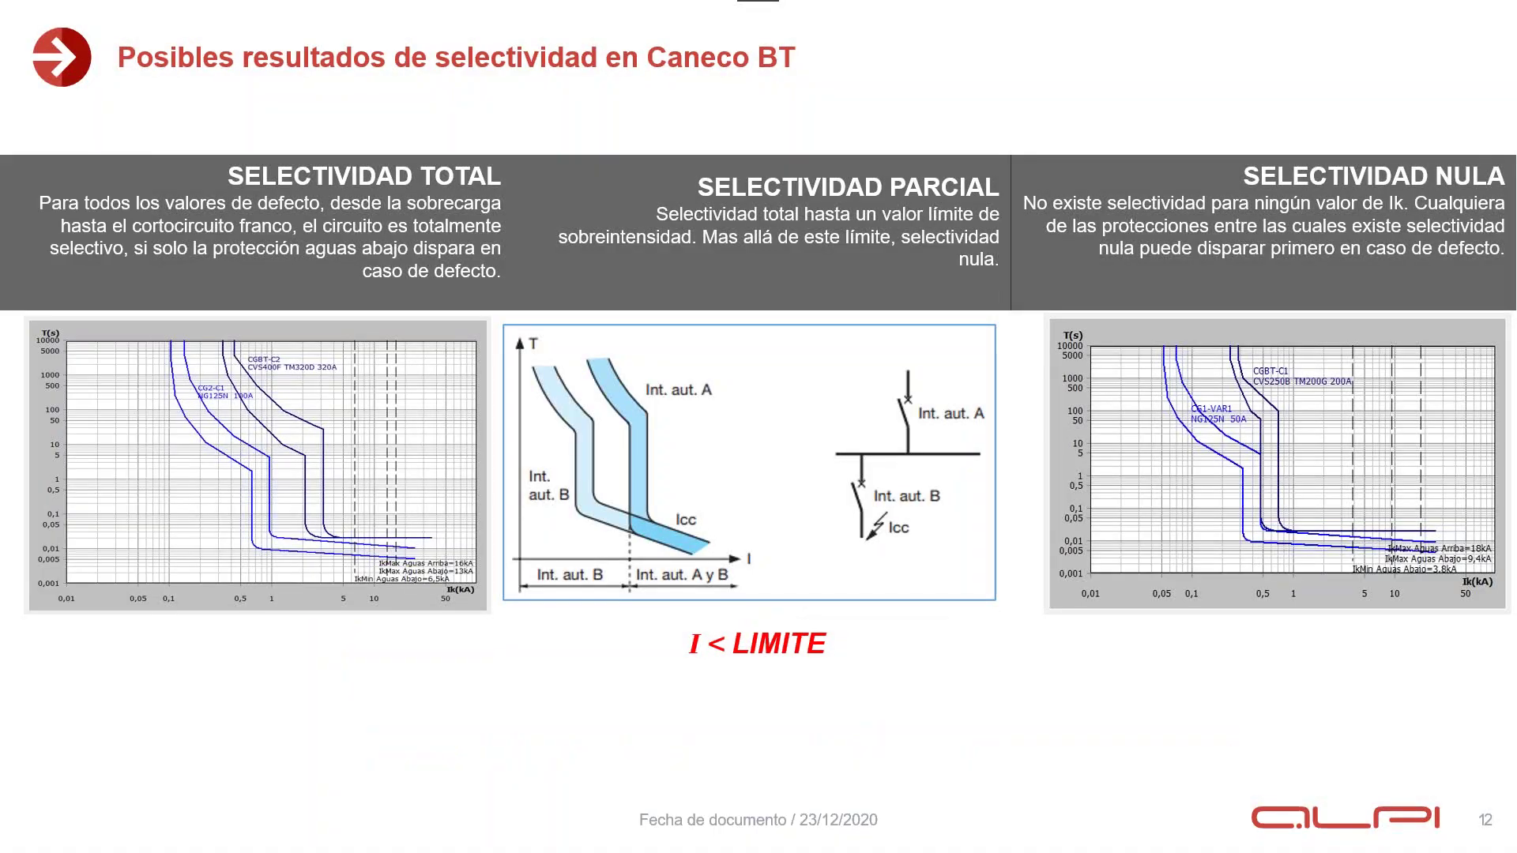
pyautogui.press('Right')
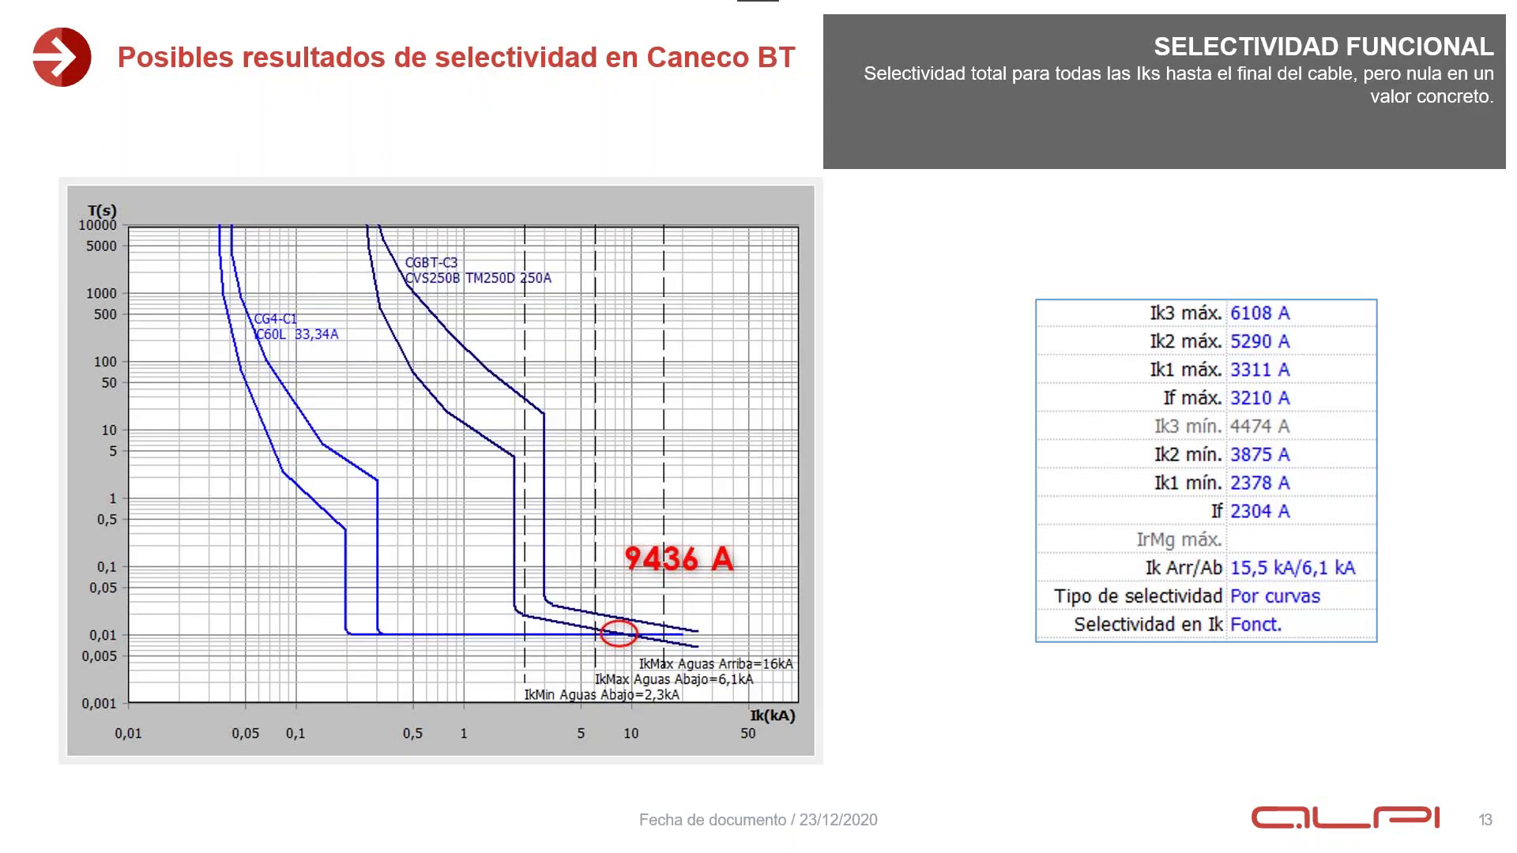
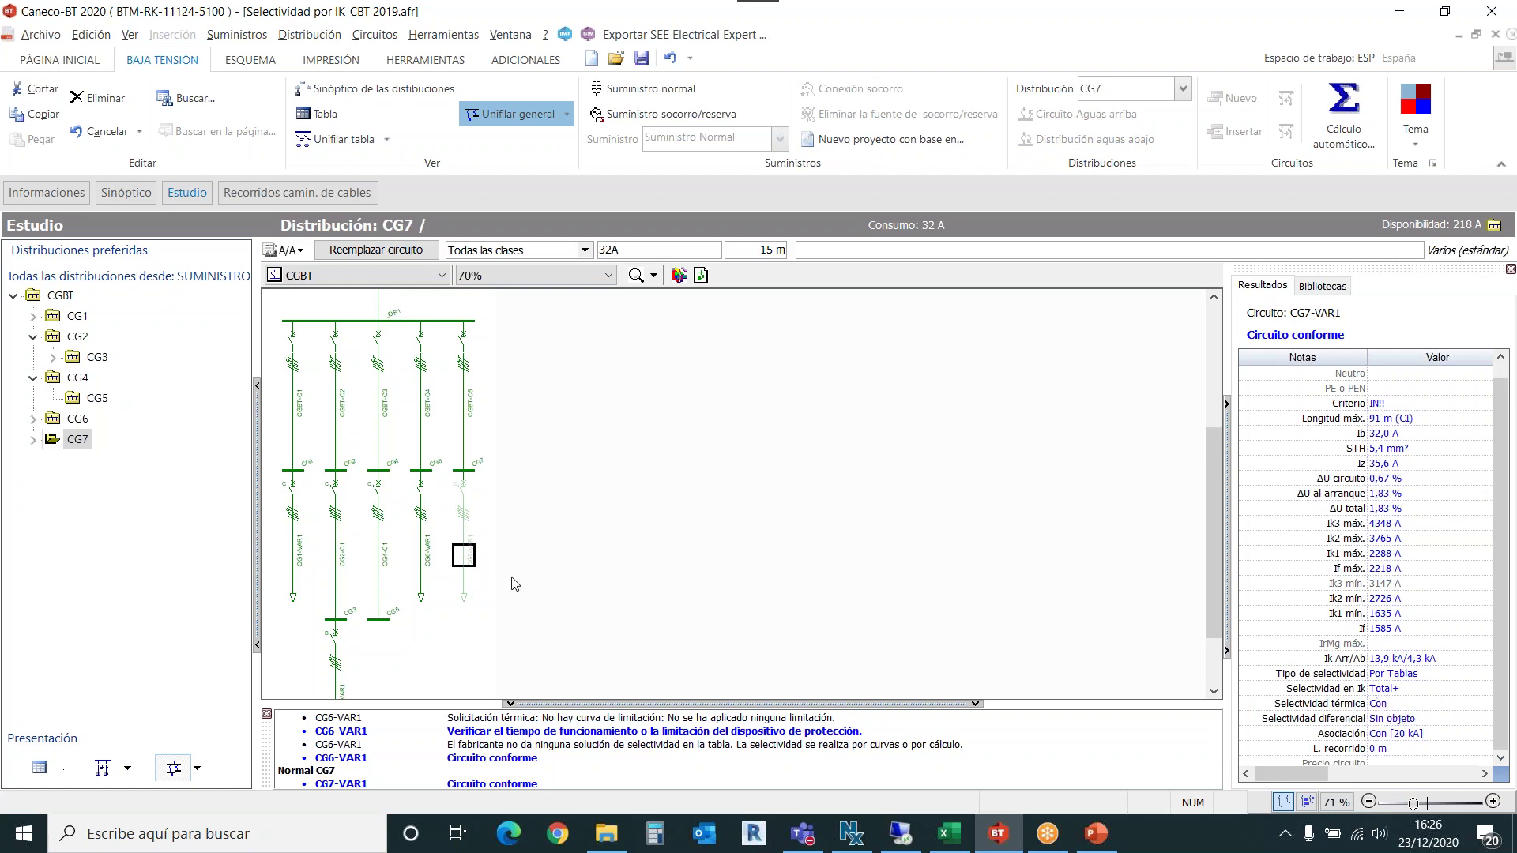
# Open the circuit sheet of CG7-VAR1, view its selectivity curves and close the curves window.
pyautogui.doubleClick(464, 534)
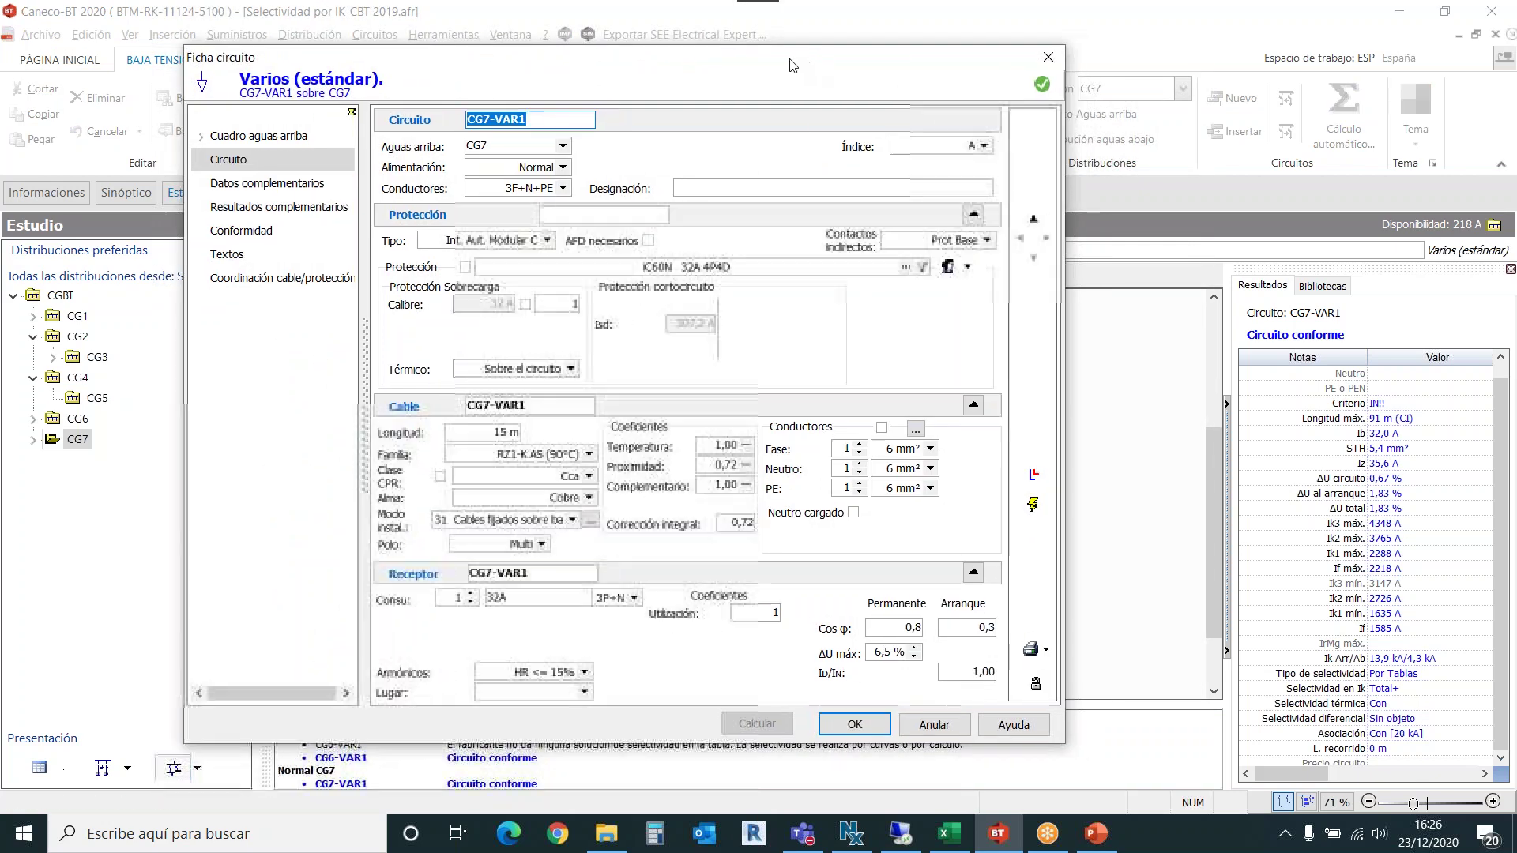
pyautogui.click(1011, 471)
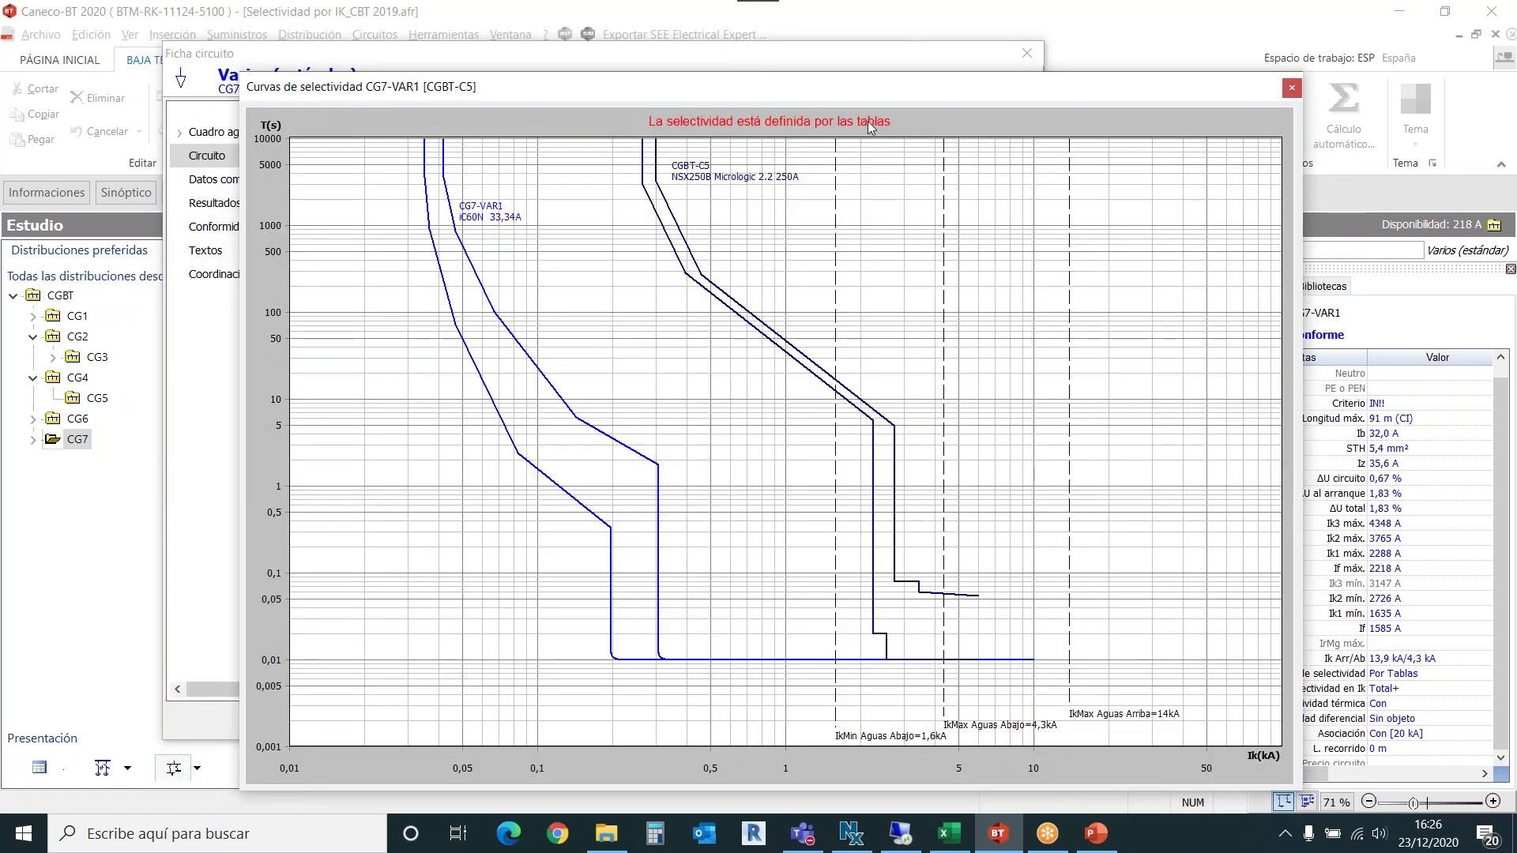
pyautogui.click(1290, 89)
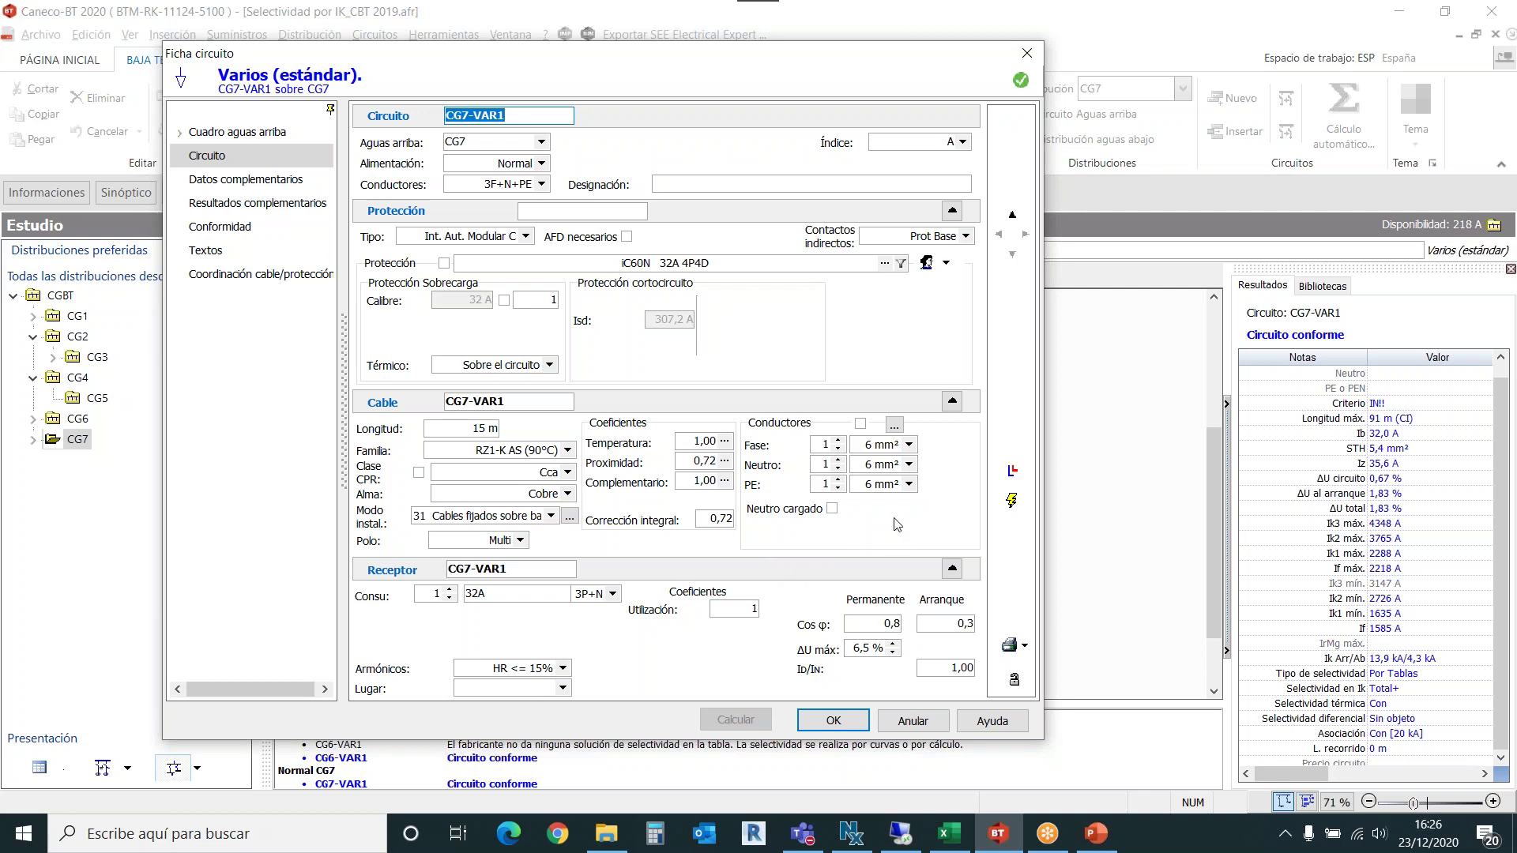
# Check the selectivity type, result and limit in the complementary results of CG7-VAR1 and close the circuit sheet.
pyautogui.click(242, 203)
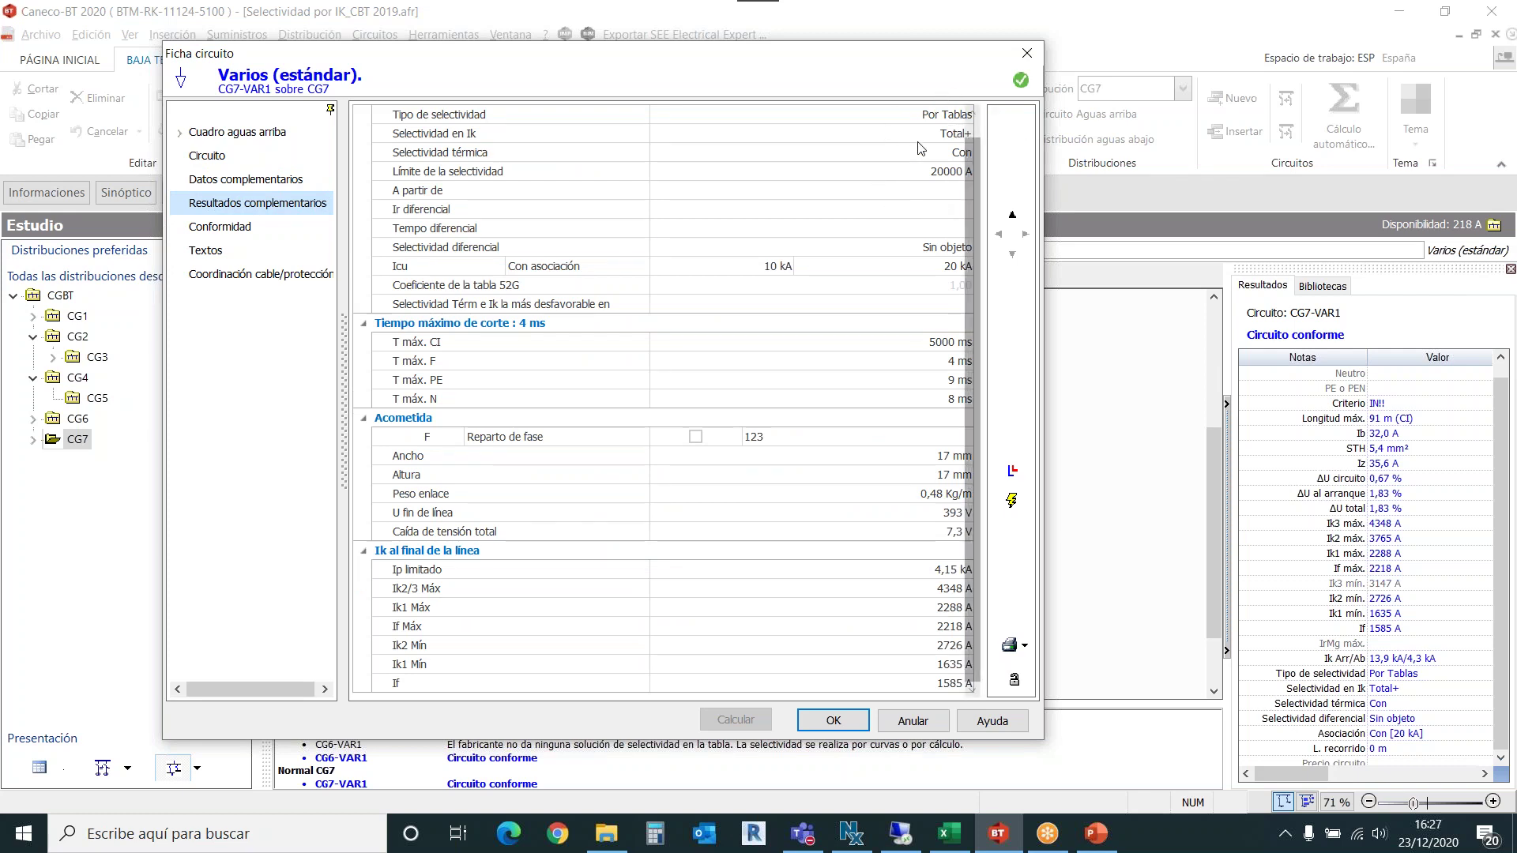
pyautogui.click(913, 179)
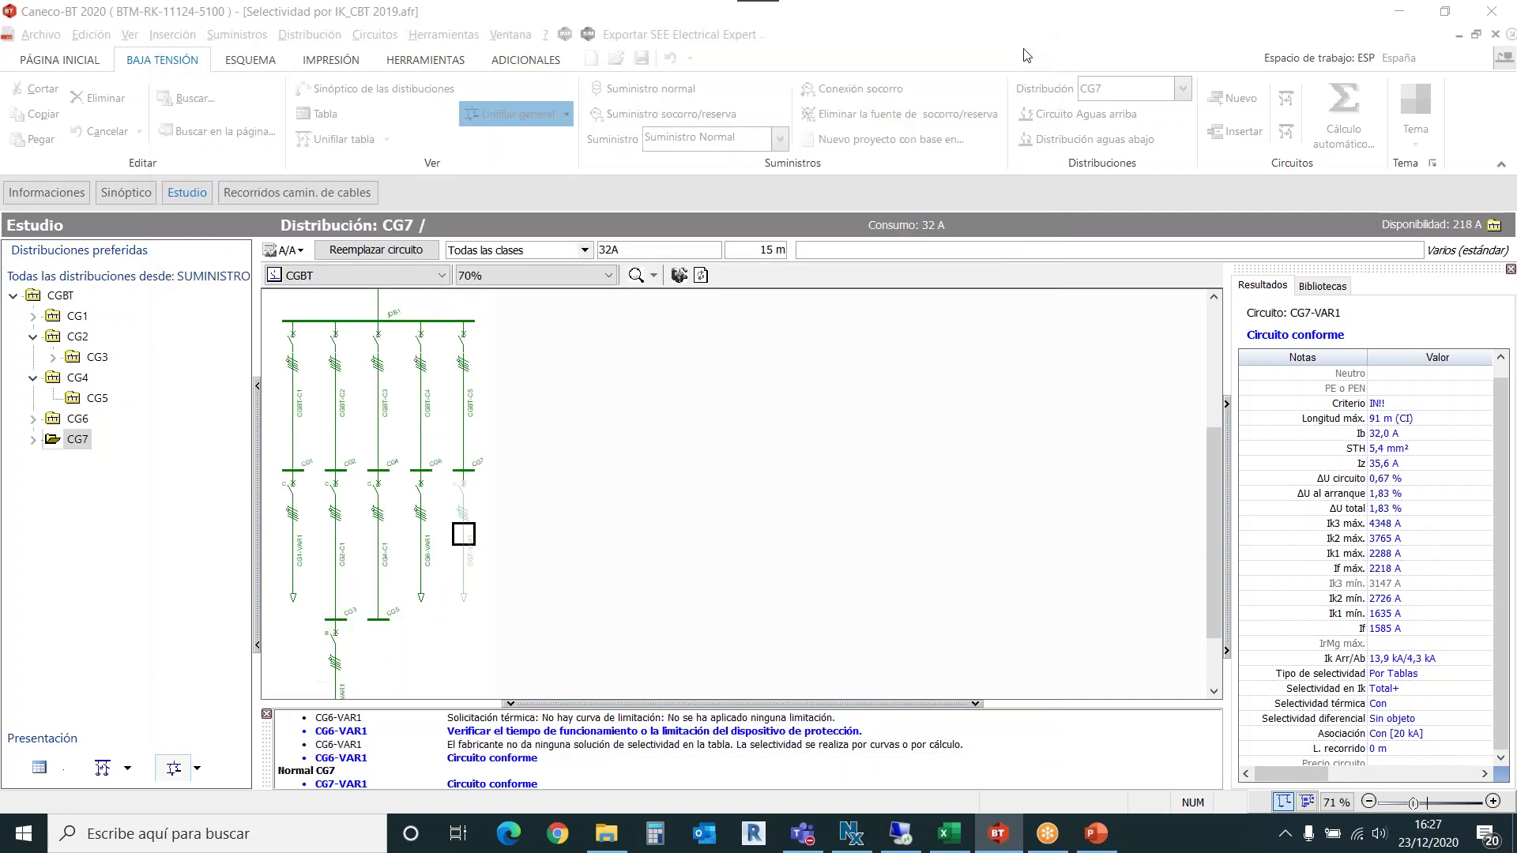
pyautogui.click(1026, 53)
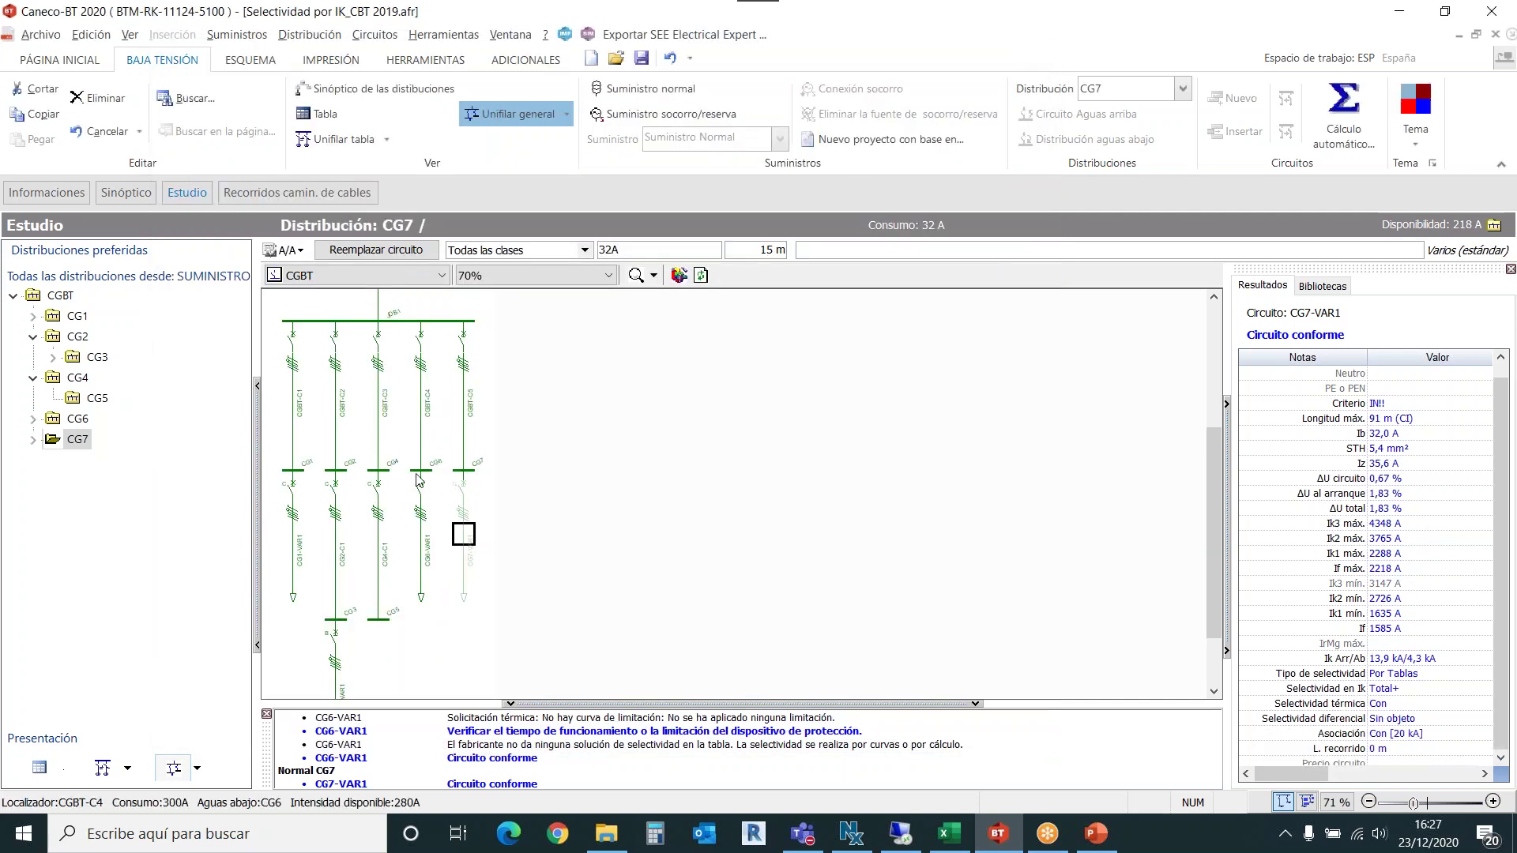
# Open the breaker catalogue selection for CG7-VAR1 and show the selectivity of every listed model.
pyautogui.doubleClick(469, 527)
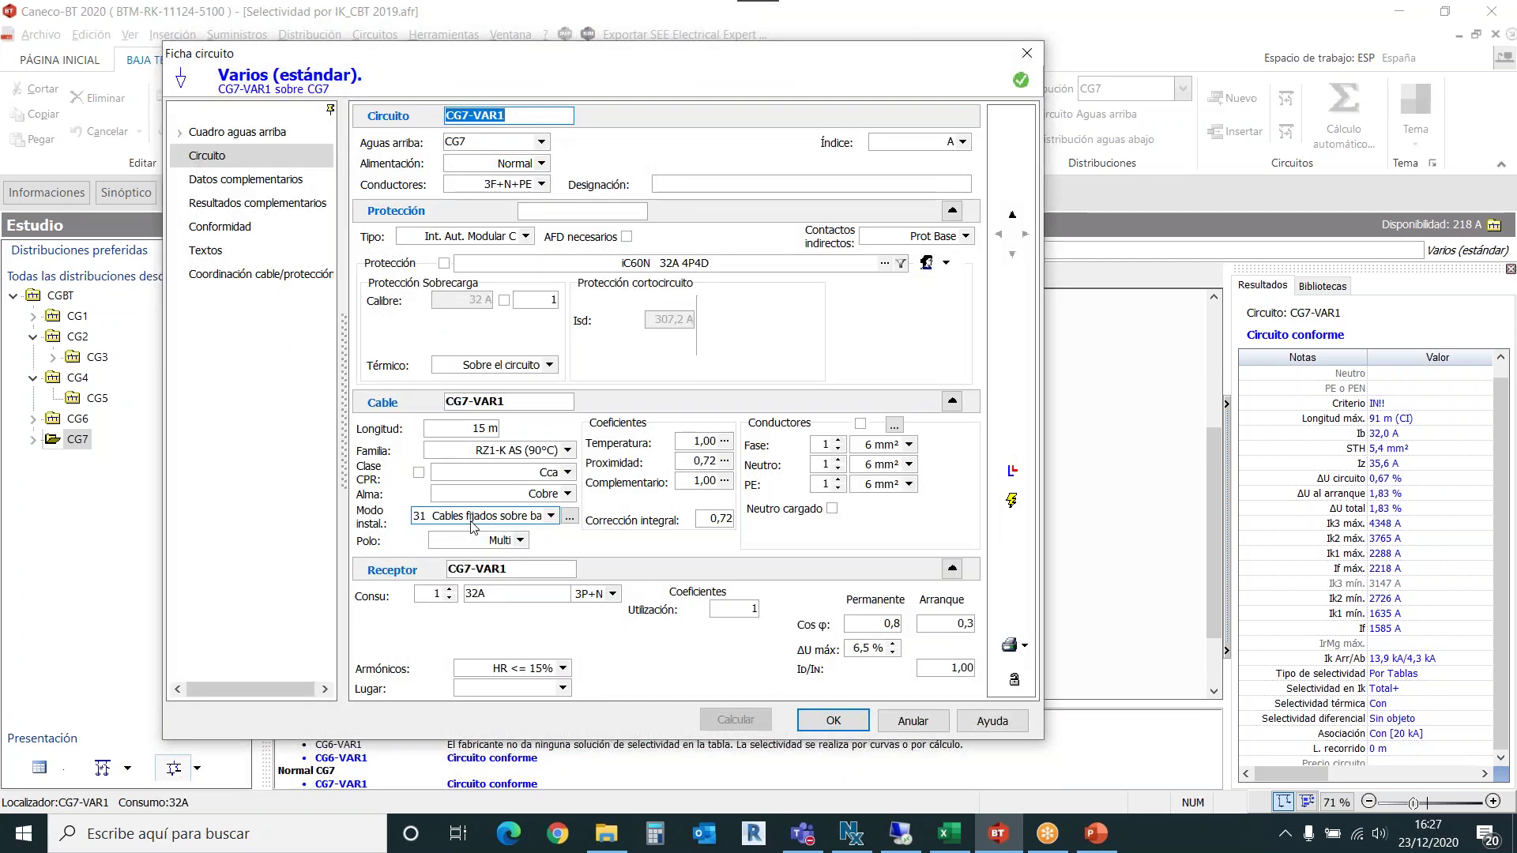
pyautogui.click(885, 264)
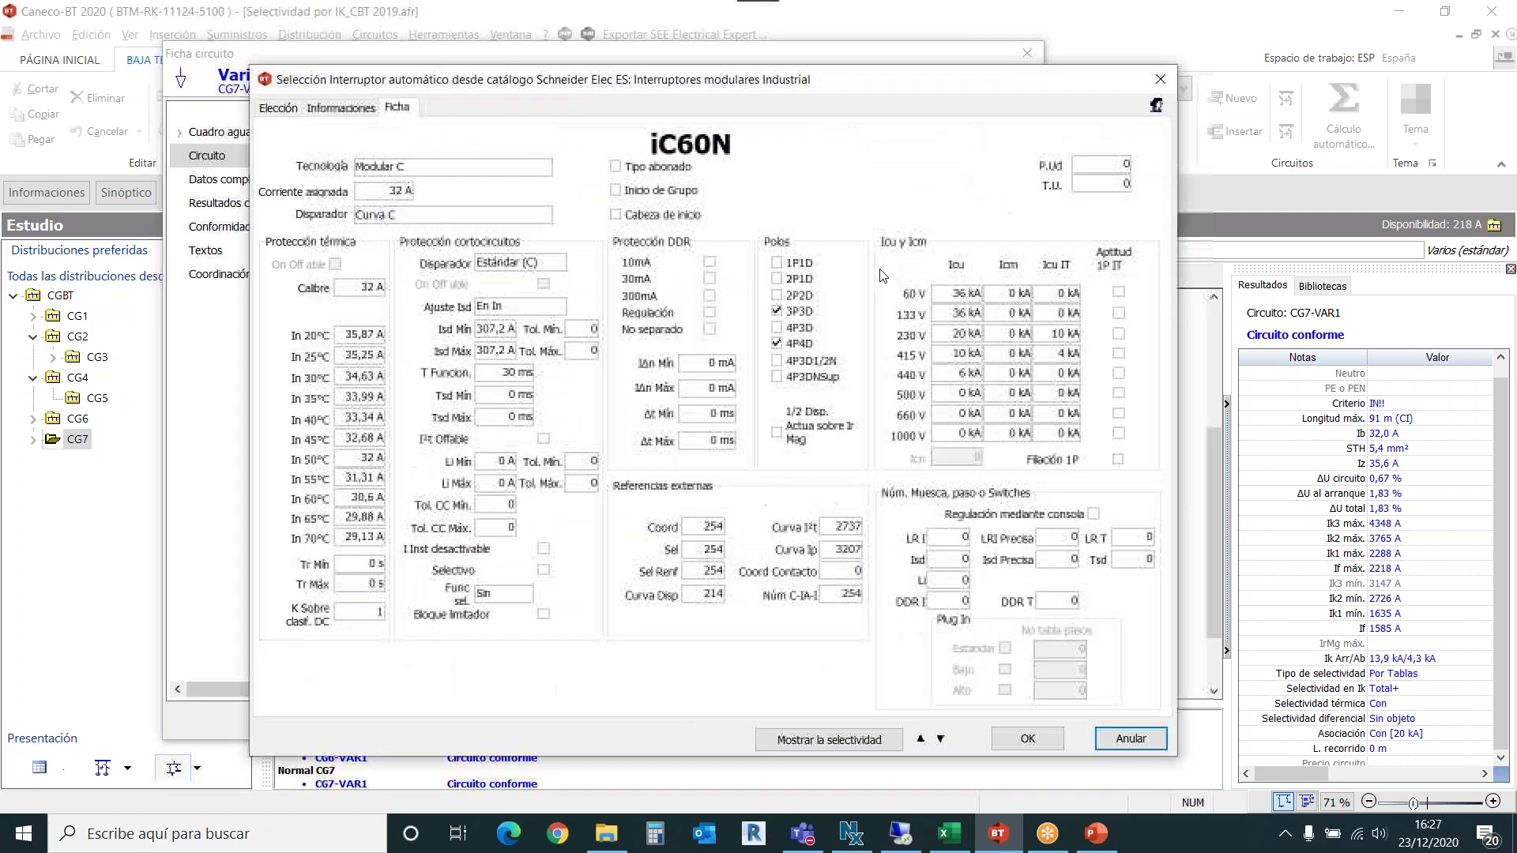
pyautogui.click(273, 111)
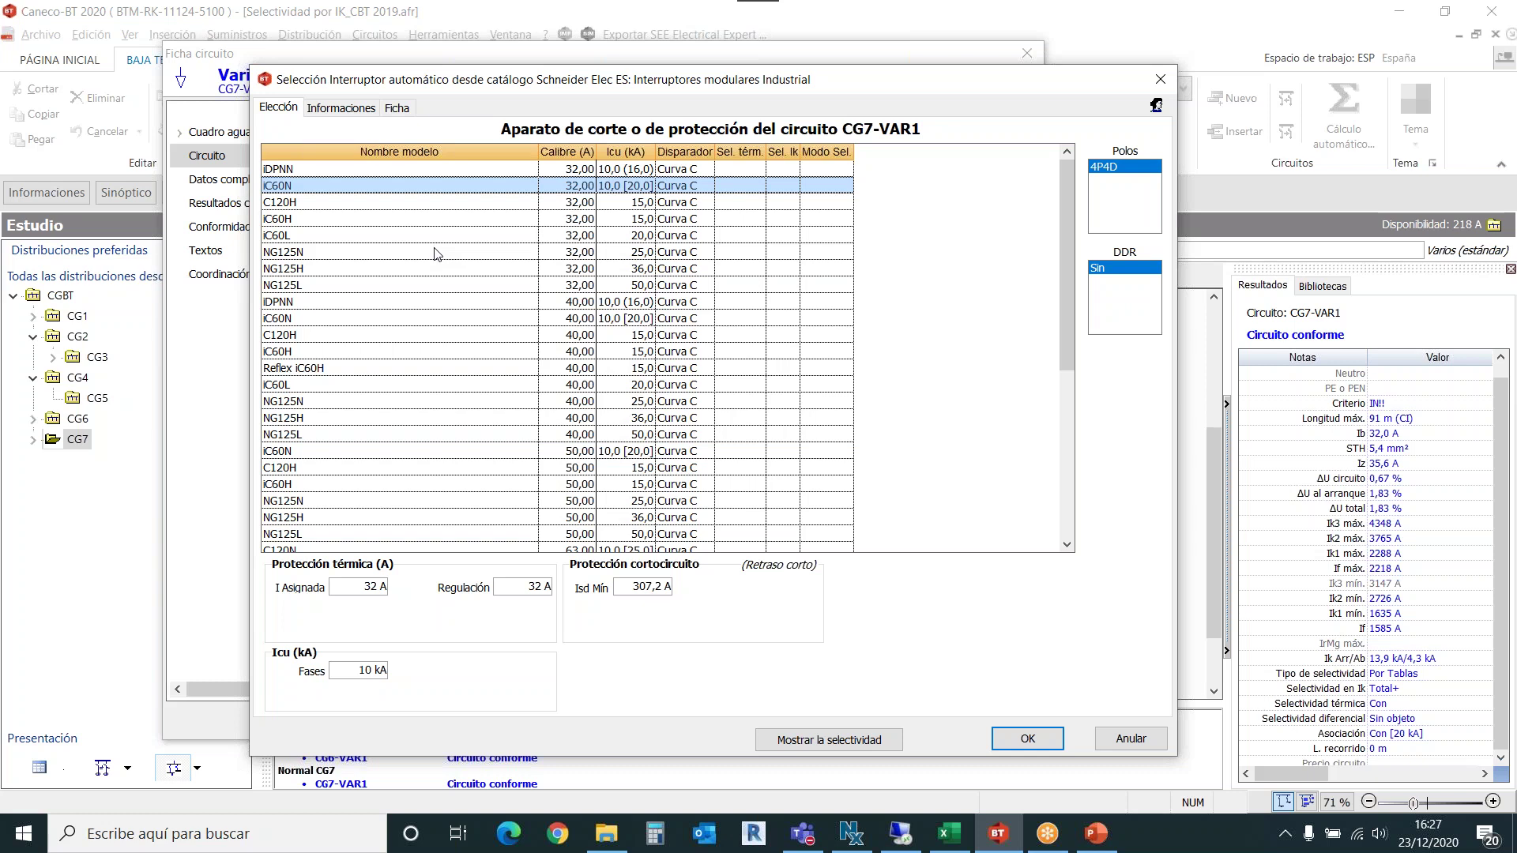
pyautogui.click(809, 741)
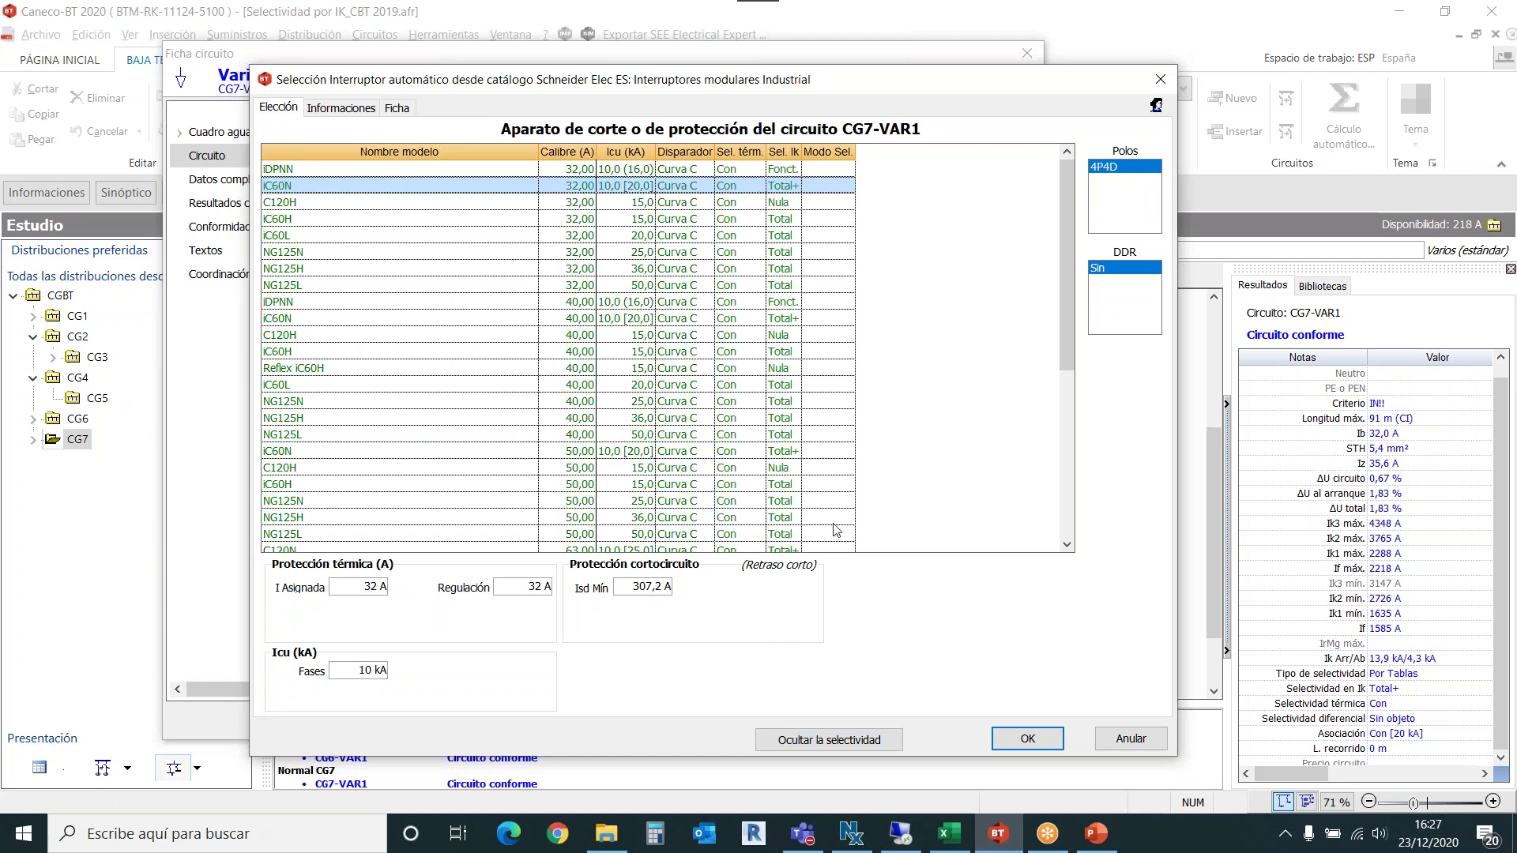
# Compare the selectivity of the 32 A iDPNN, iC60H, C120H and iC60N models, then close the catalogue and circuit sheet without changes.
pyautogui.click(786, 169)
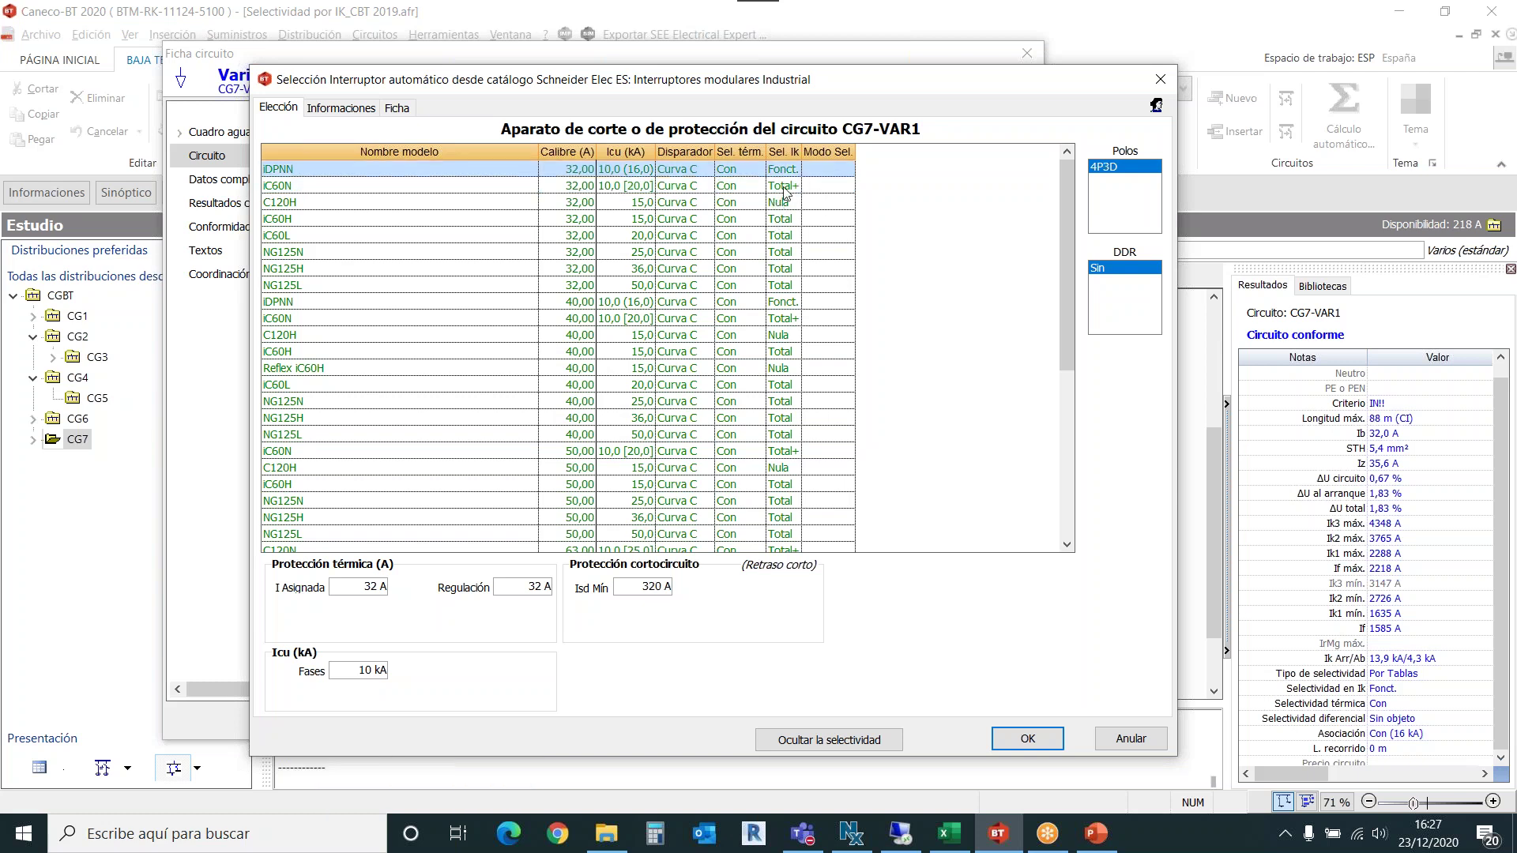
pyautogui.click(784, 221)
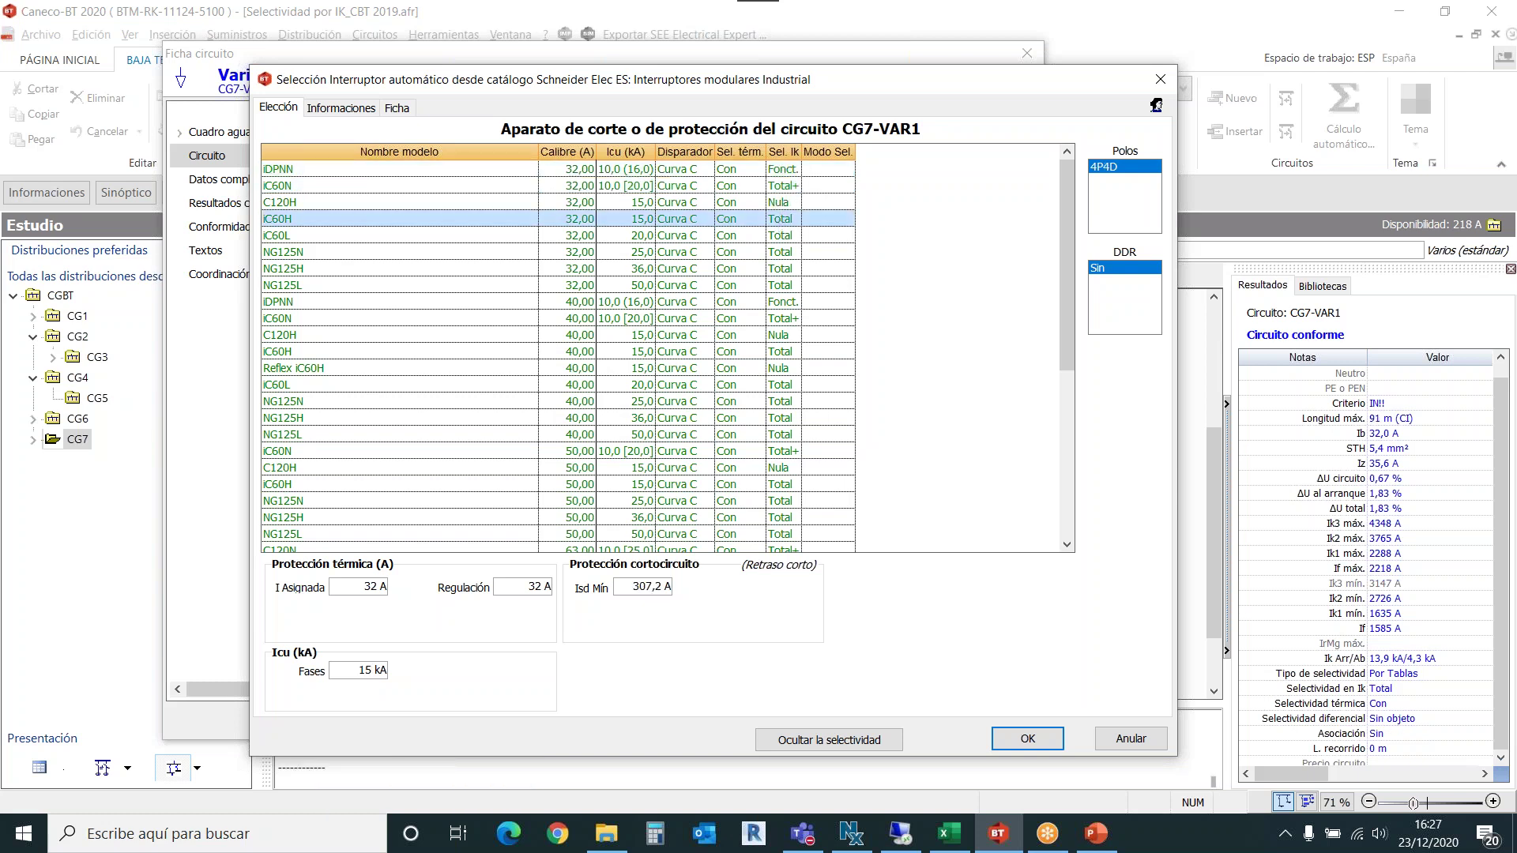
pyautogui.click(787, 203)
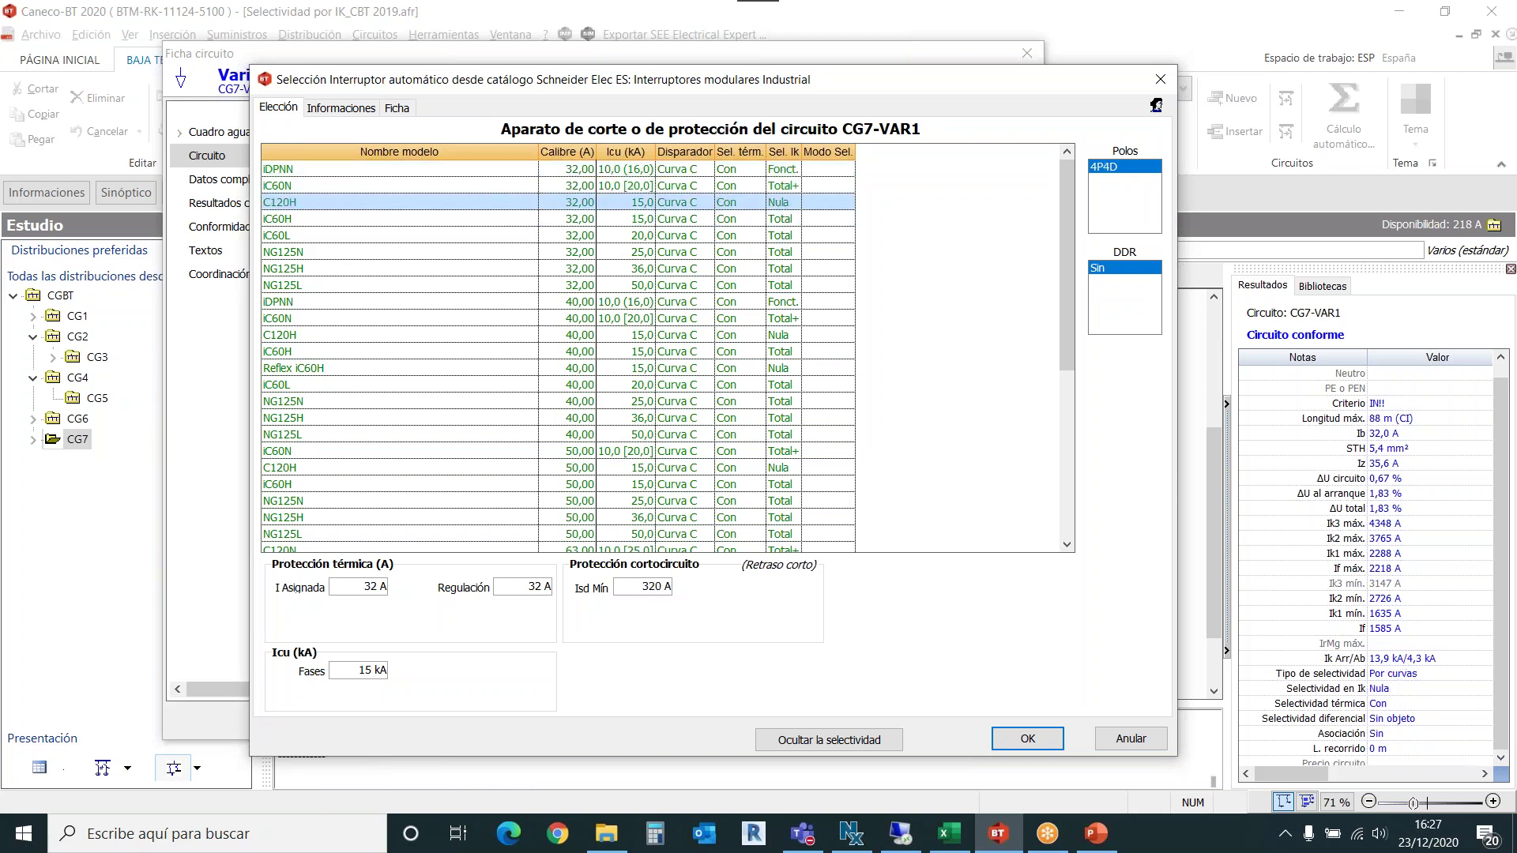
pyautogui.click(783, 187)
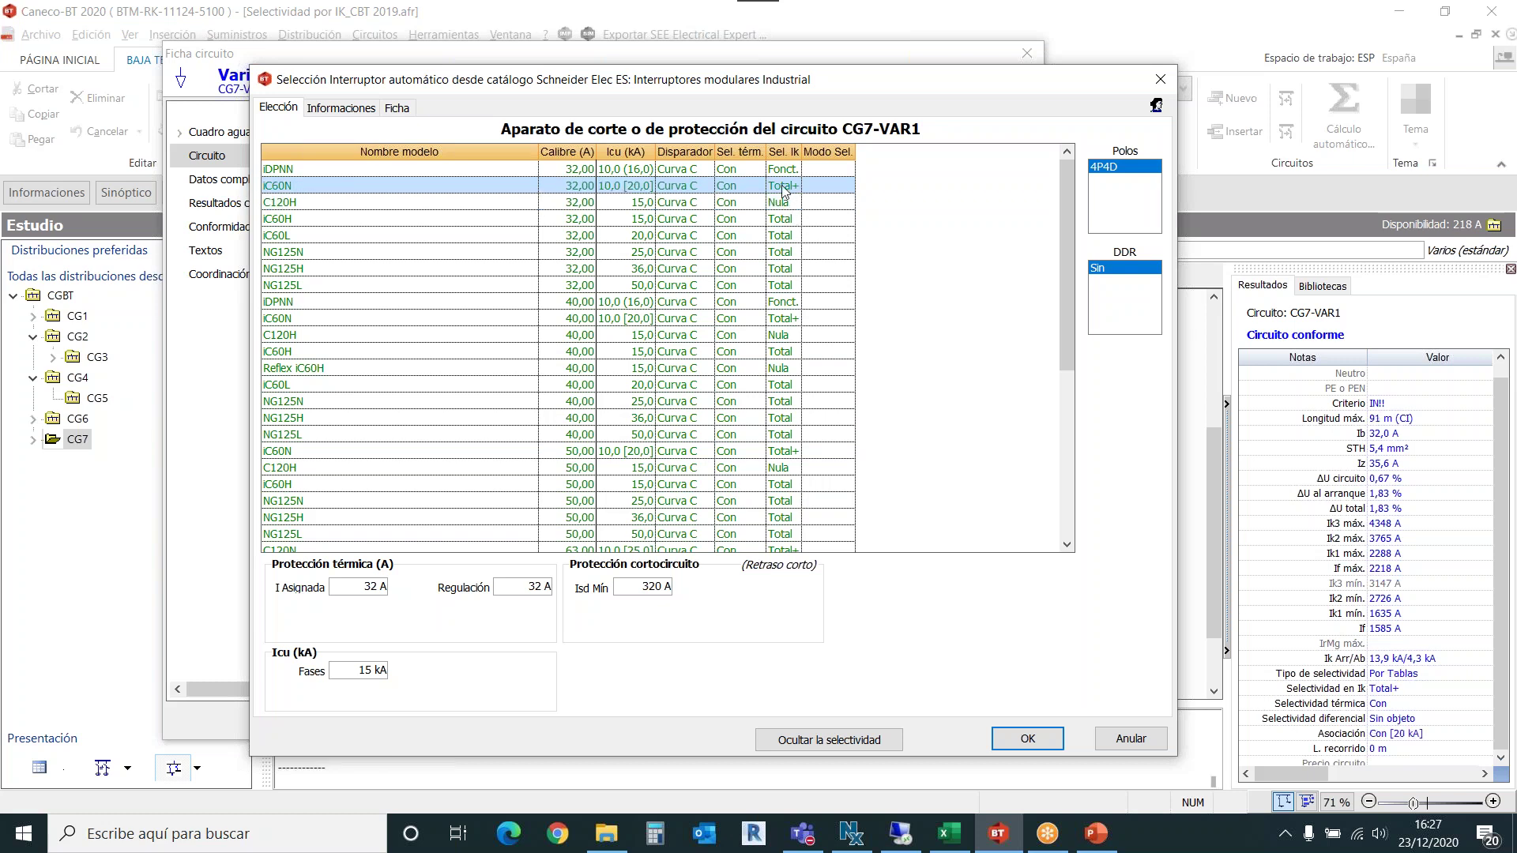
pyautogui.click(787, 224)
pyautogui.click(785, 189)
pyautogui.click(787, 224)
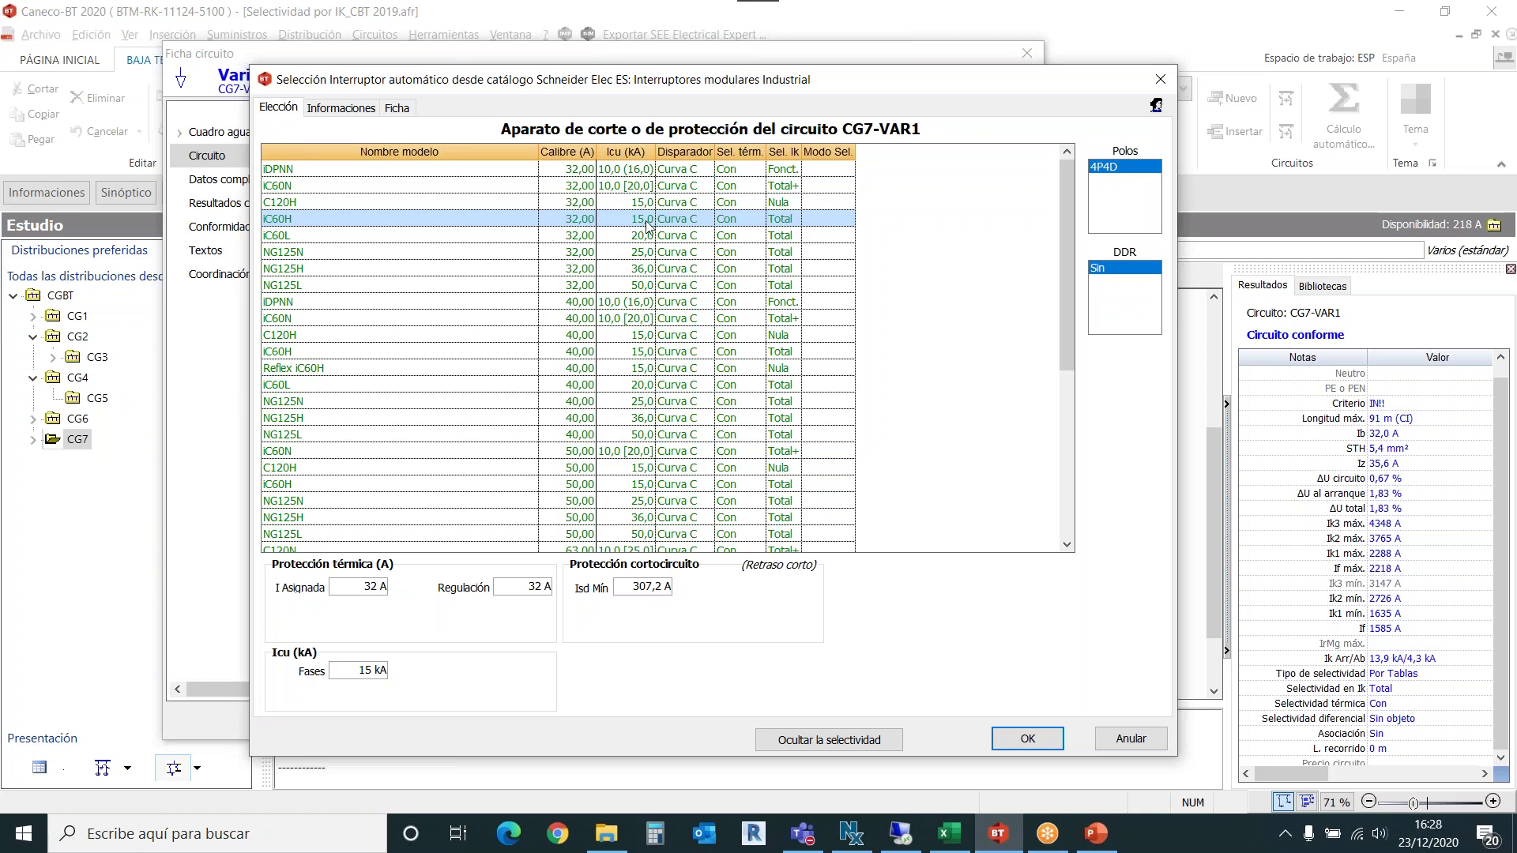
pyautogui.click(790, 186)
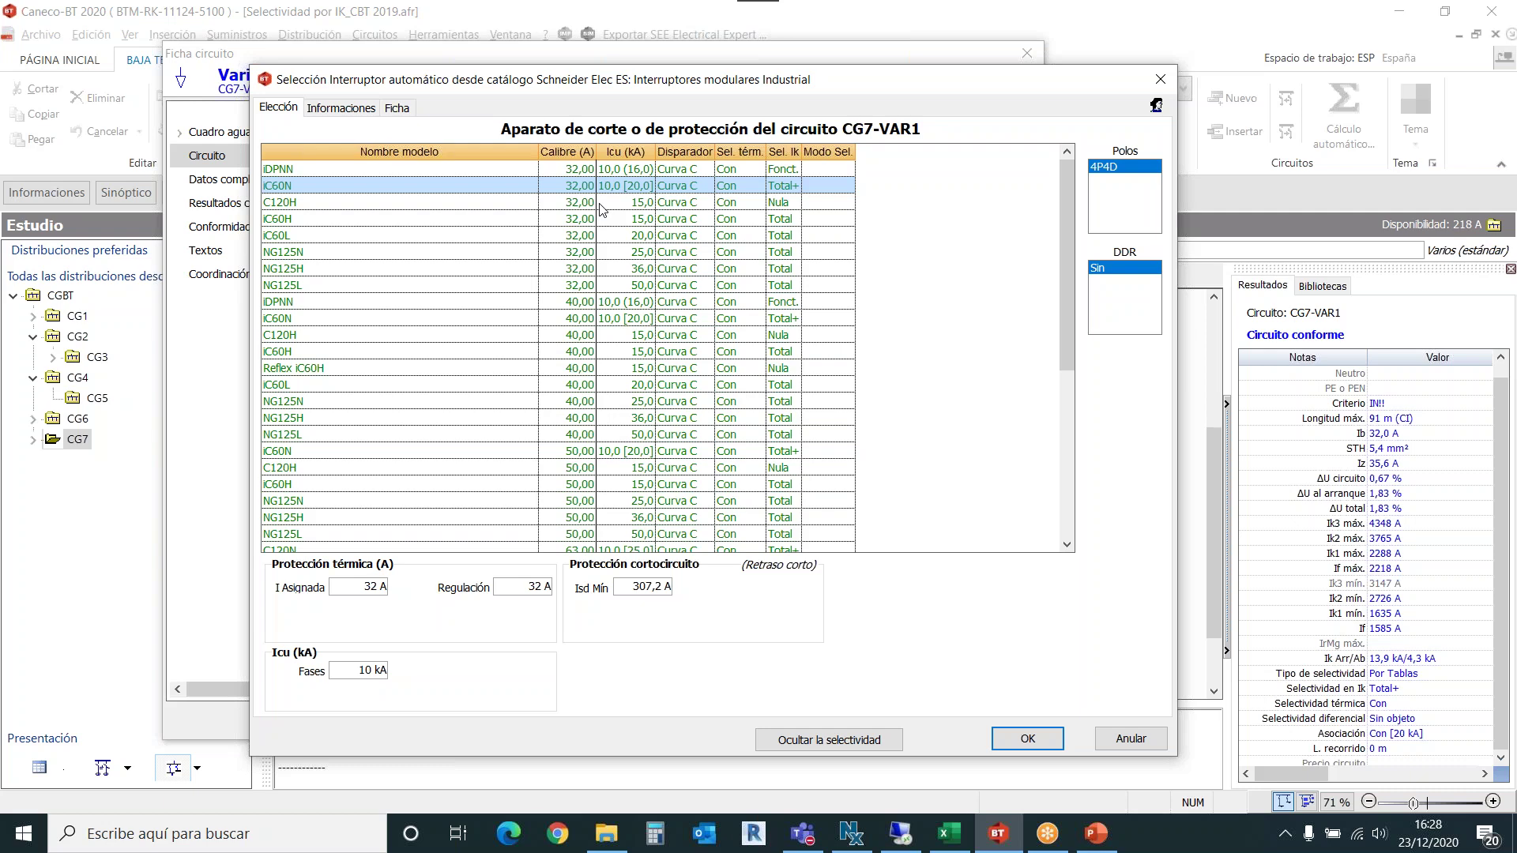
pyautogui.click(1160, 79)
pyautogui.click(1027, 53)
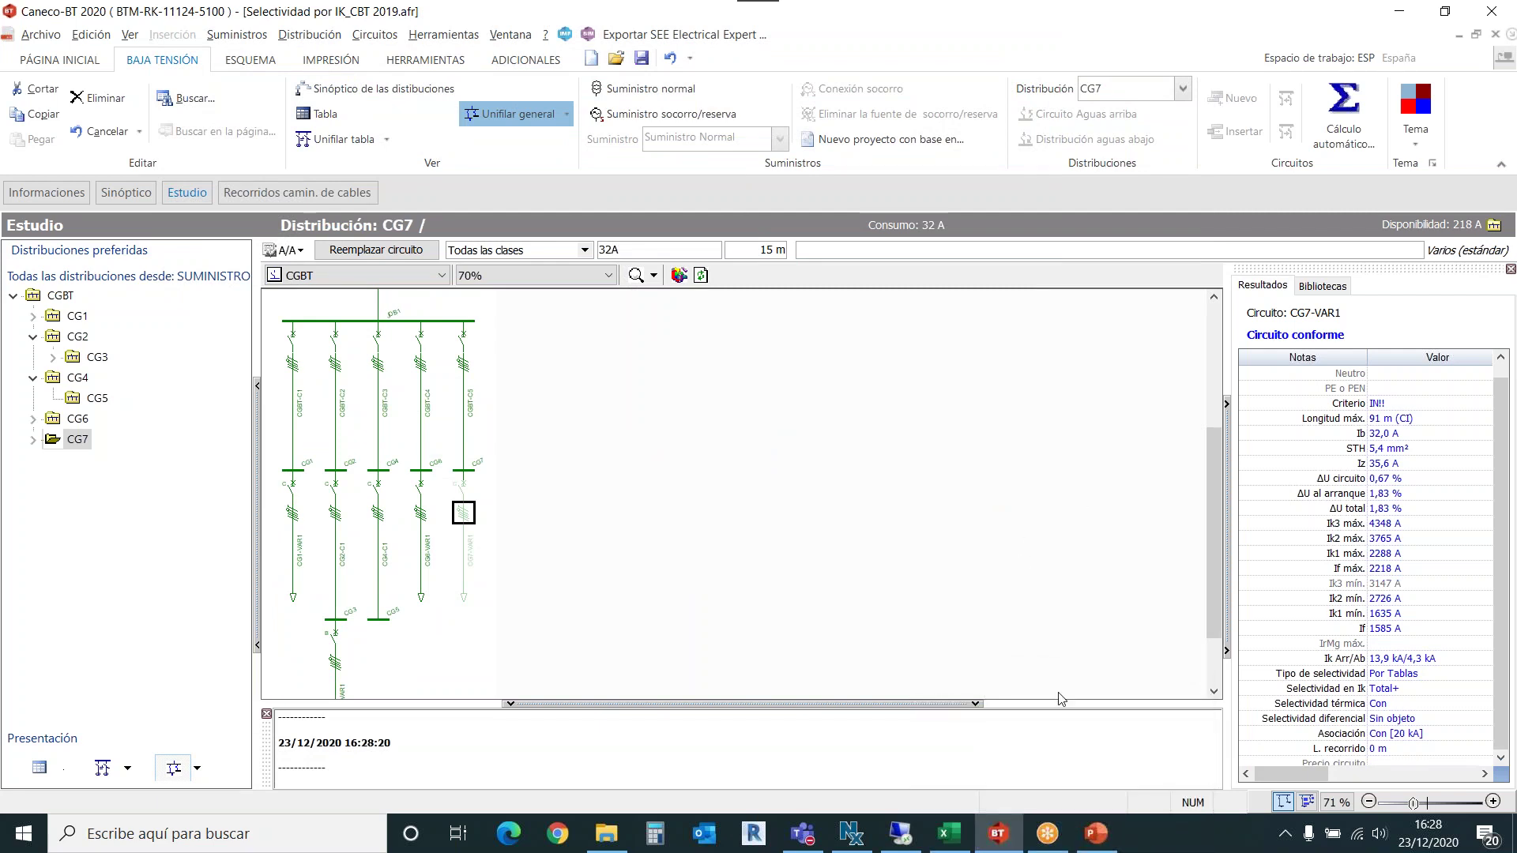
# Switch to PowerPoint and go back to slide 8 on the selectivity calculation methods.
pyautogui.click(1096, 833)
pyautogui.scroll(5, 776, 476)
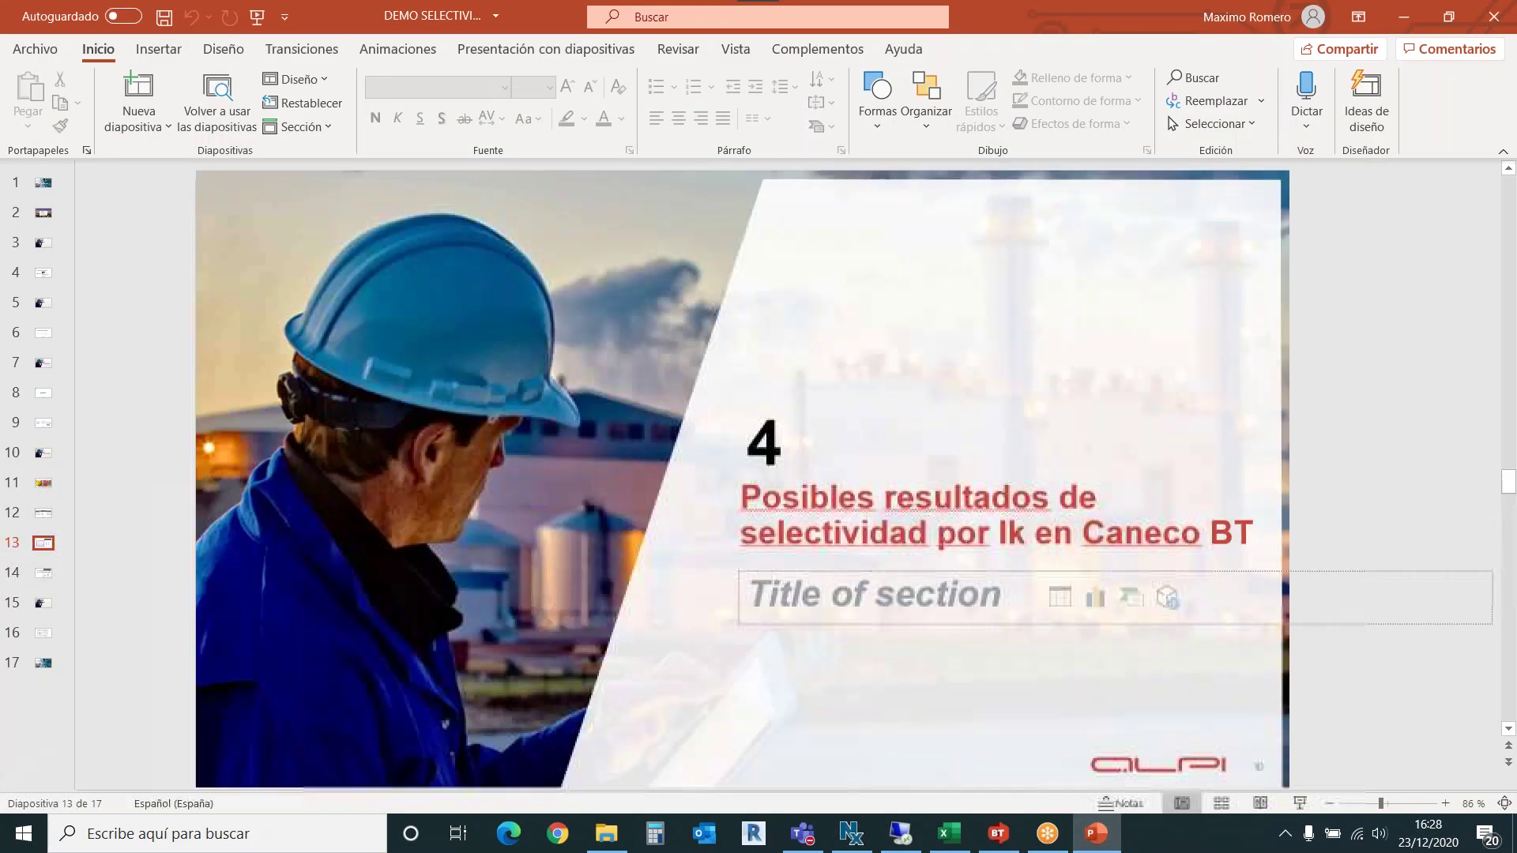
pyautogui.scroll(6, 776, 477)
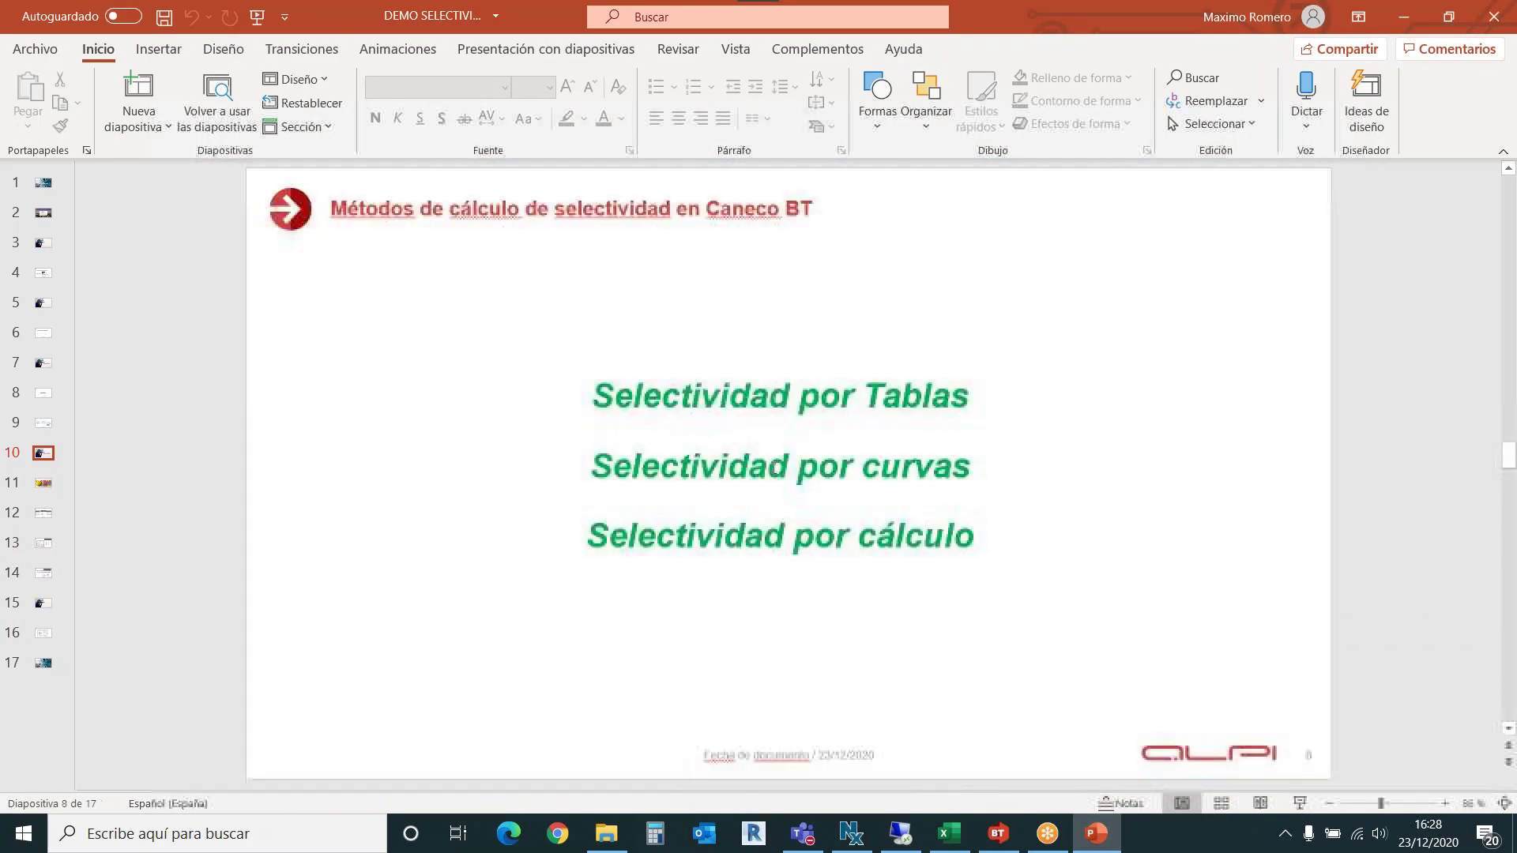
pyautogui.scroll(-3, 779, 463)
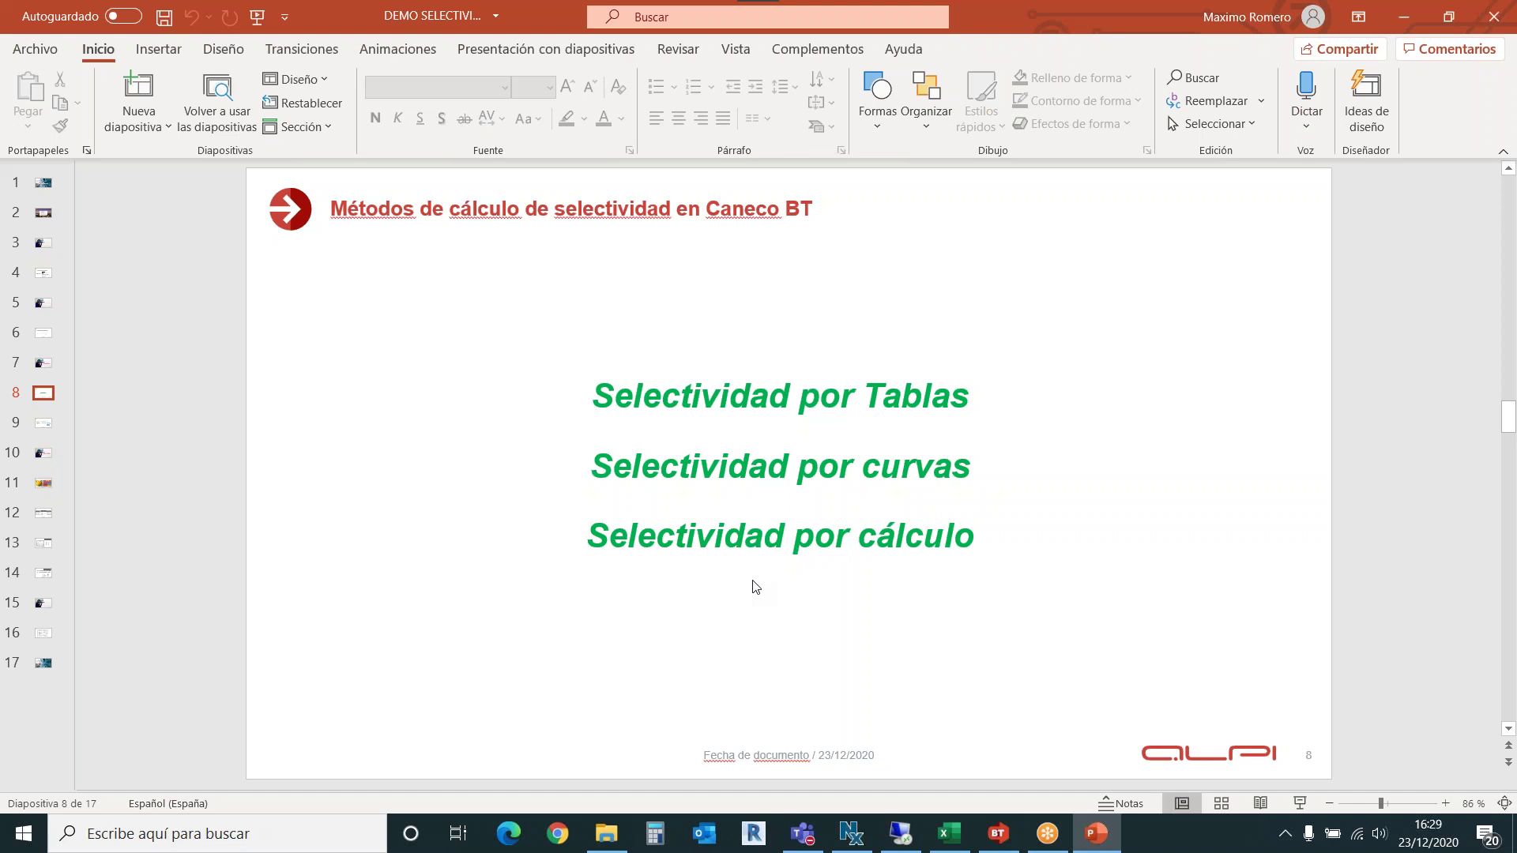
# Switch to Caneco BT, review the Por Tablas and Por Curvas selectivity methods in the protection calculation options, and close them without saving.
pyautogui.click(998, 834)
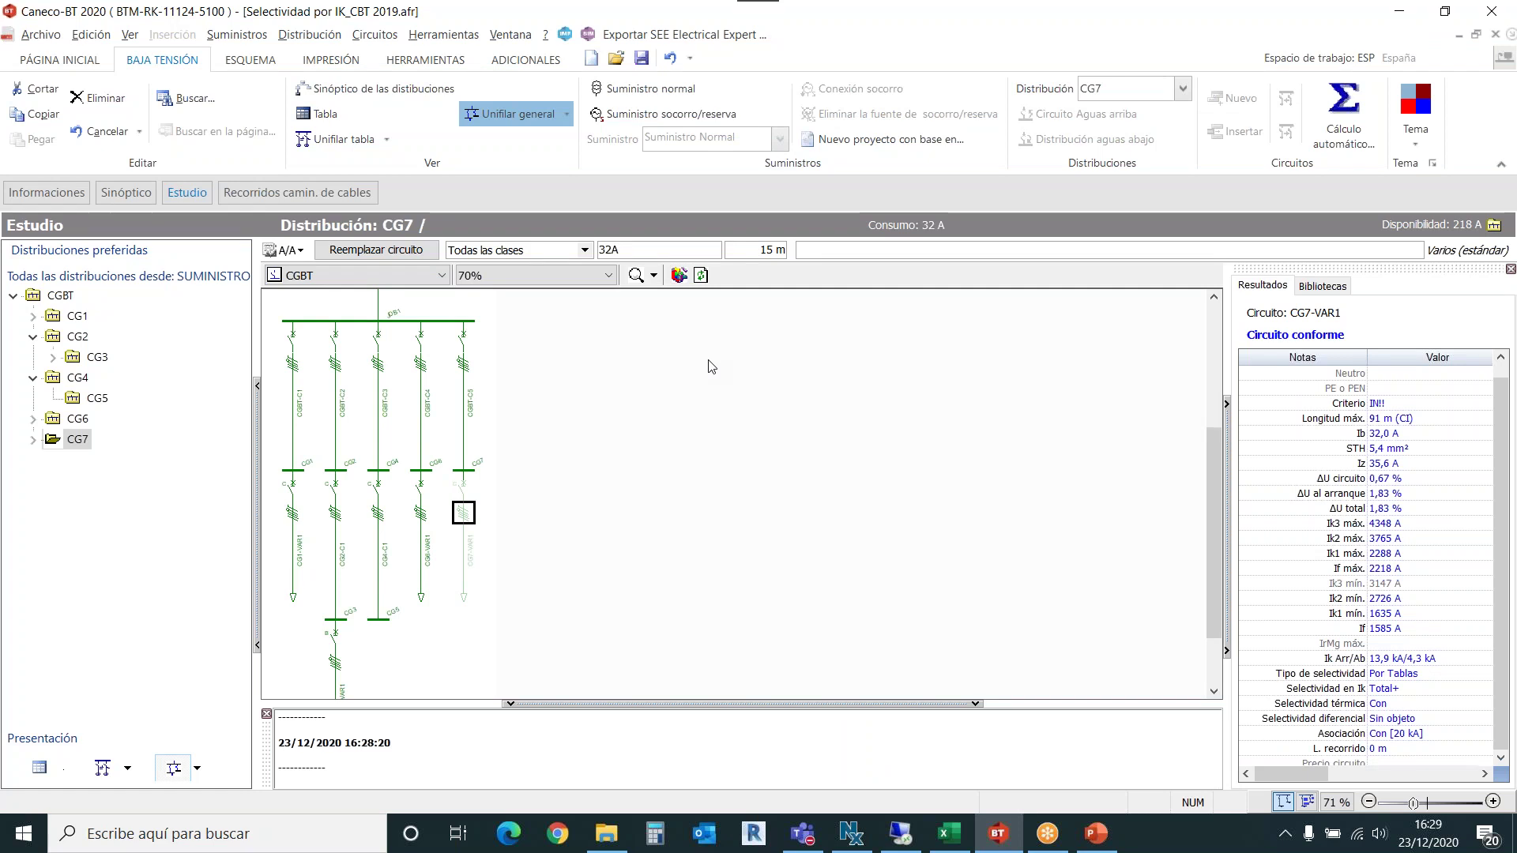
pyautogui.click(443, 34)
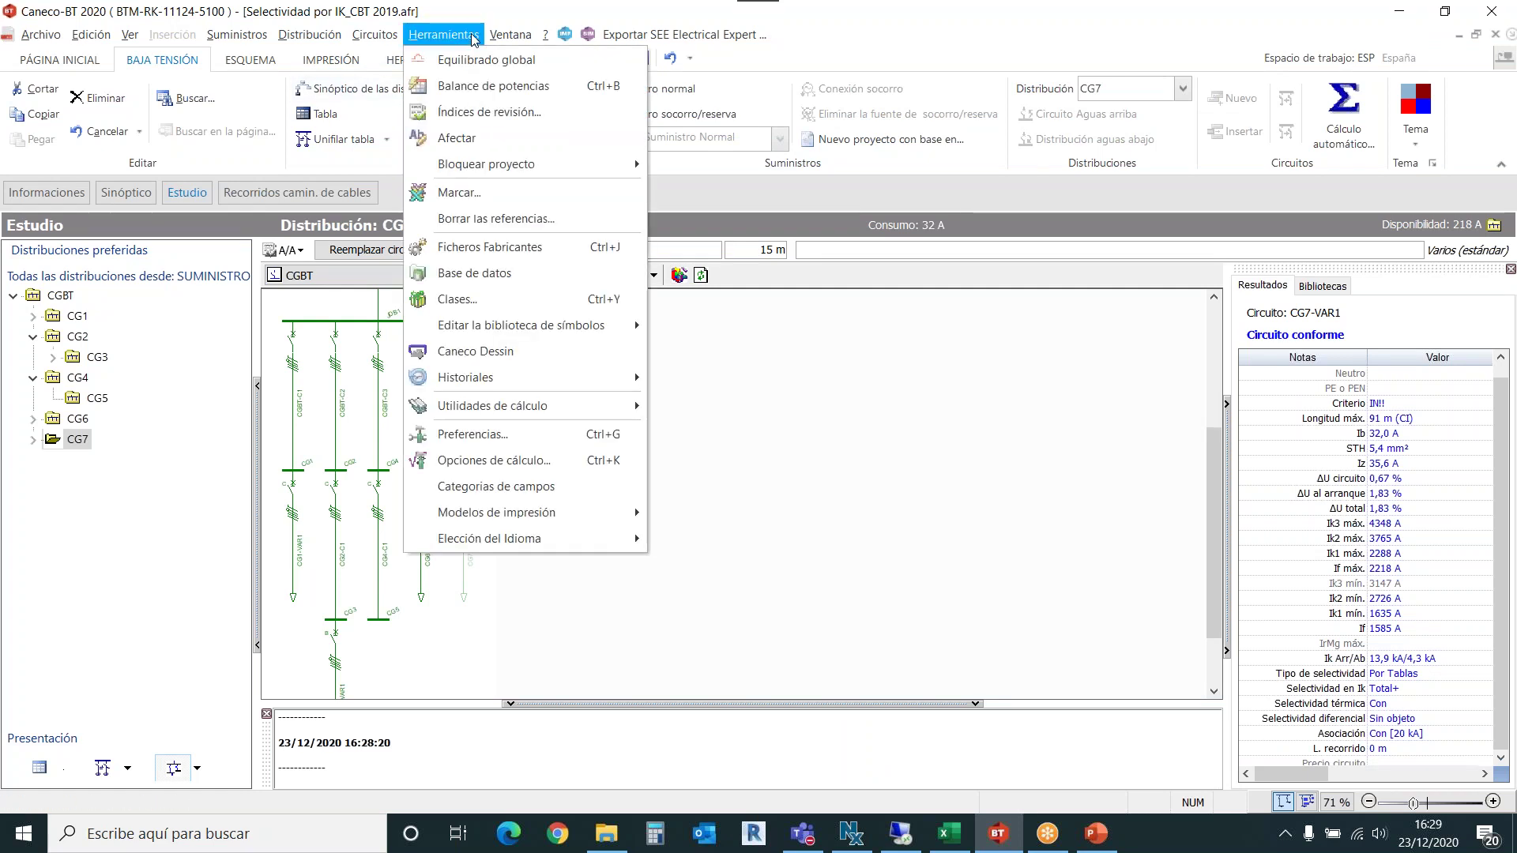
pyautogui.click(578, 462)
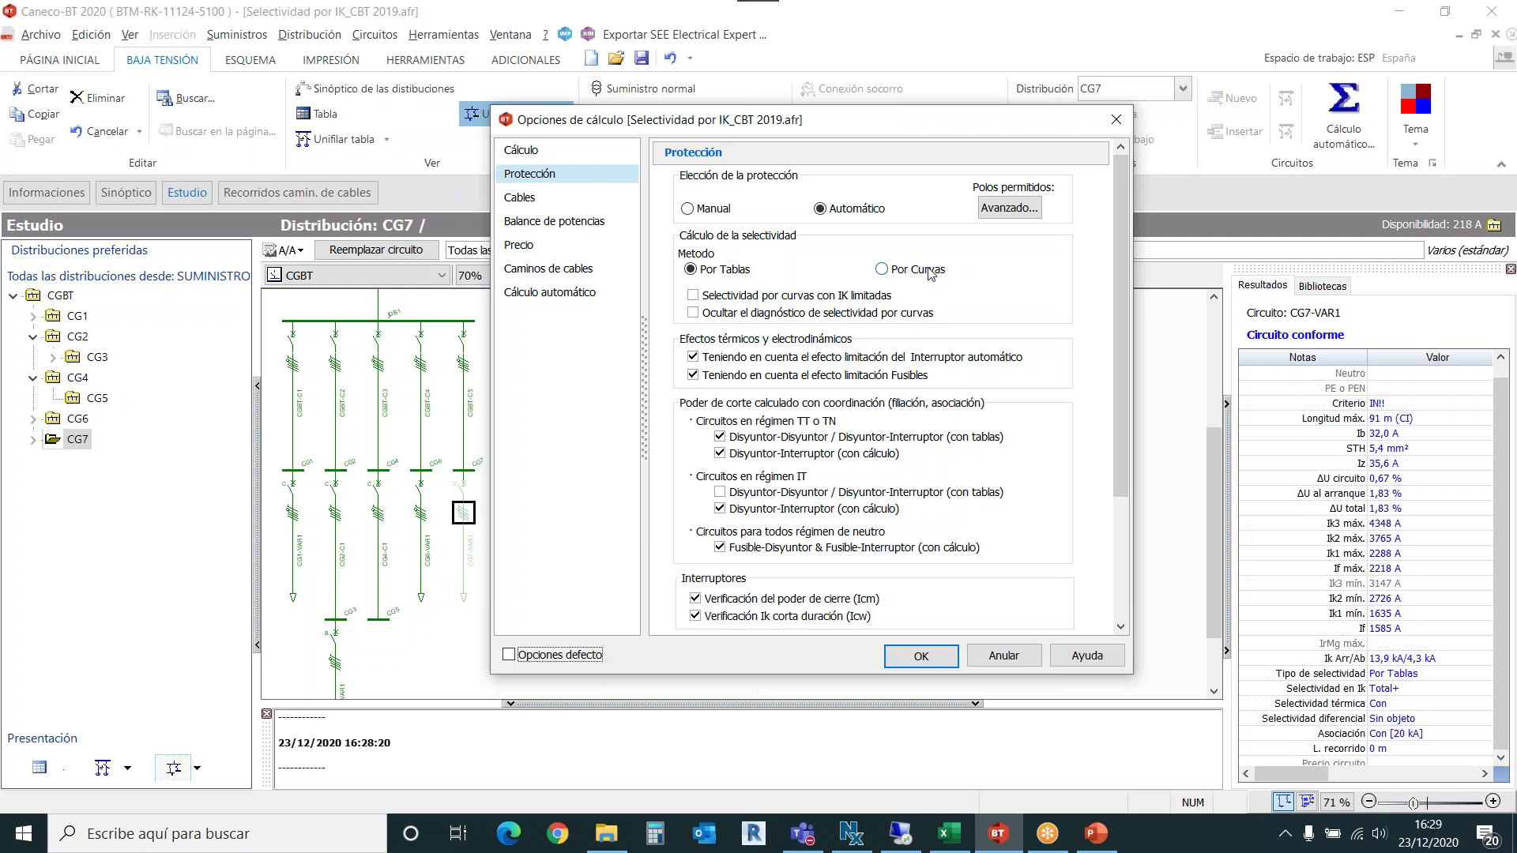
pyautogui.click(705, 275)
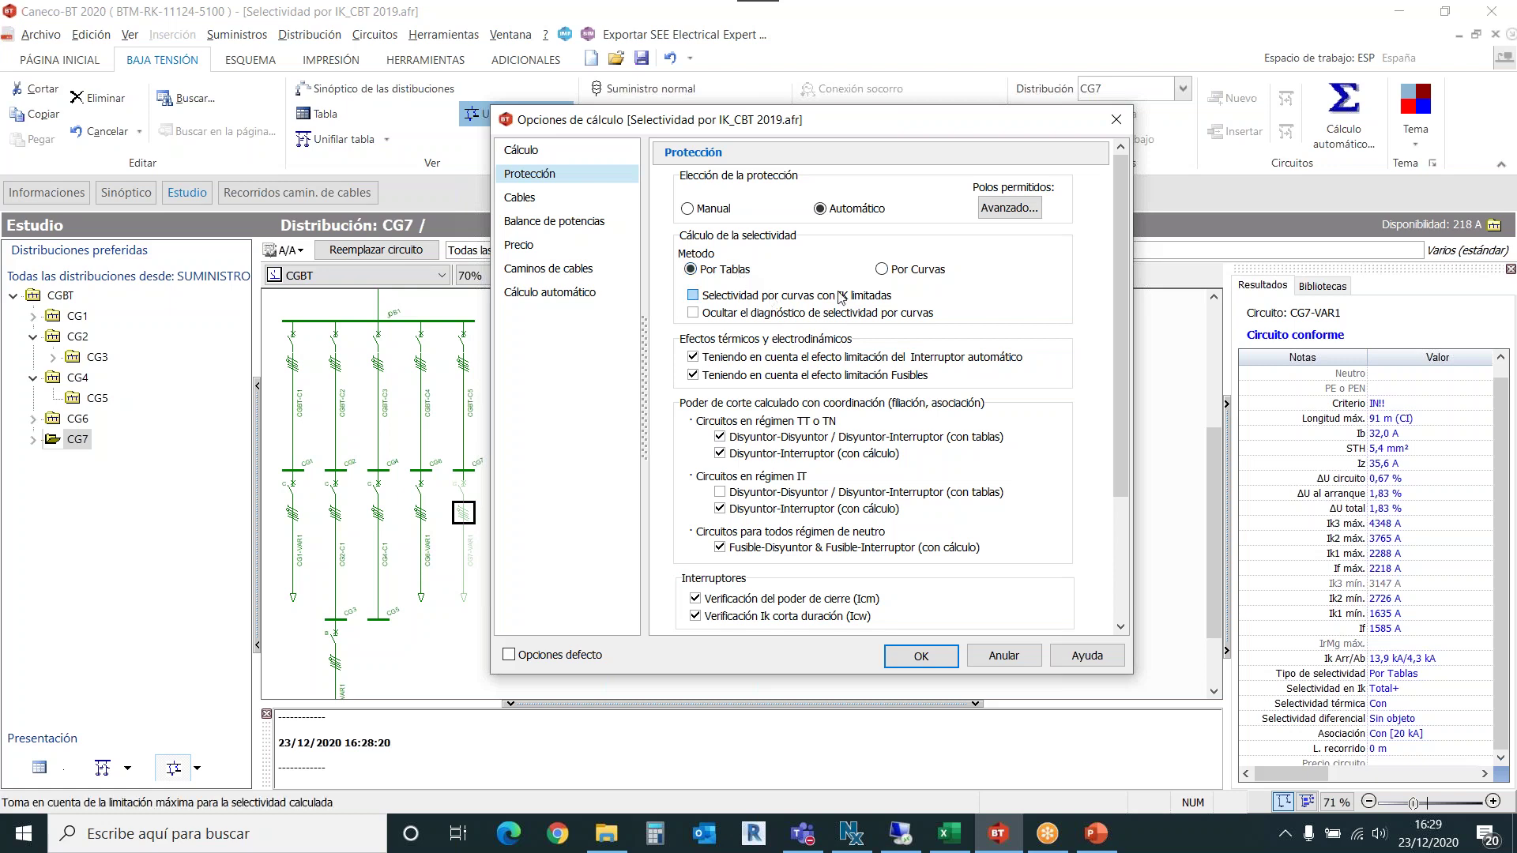
pyautogui.click(899, 270)
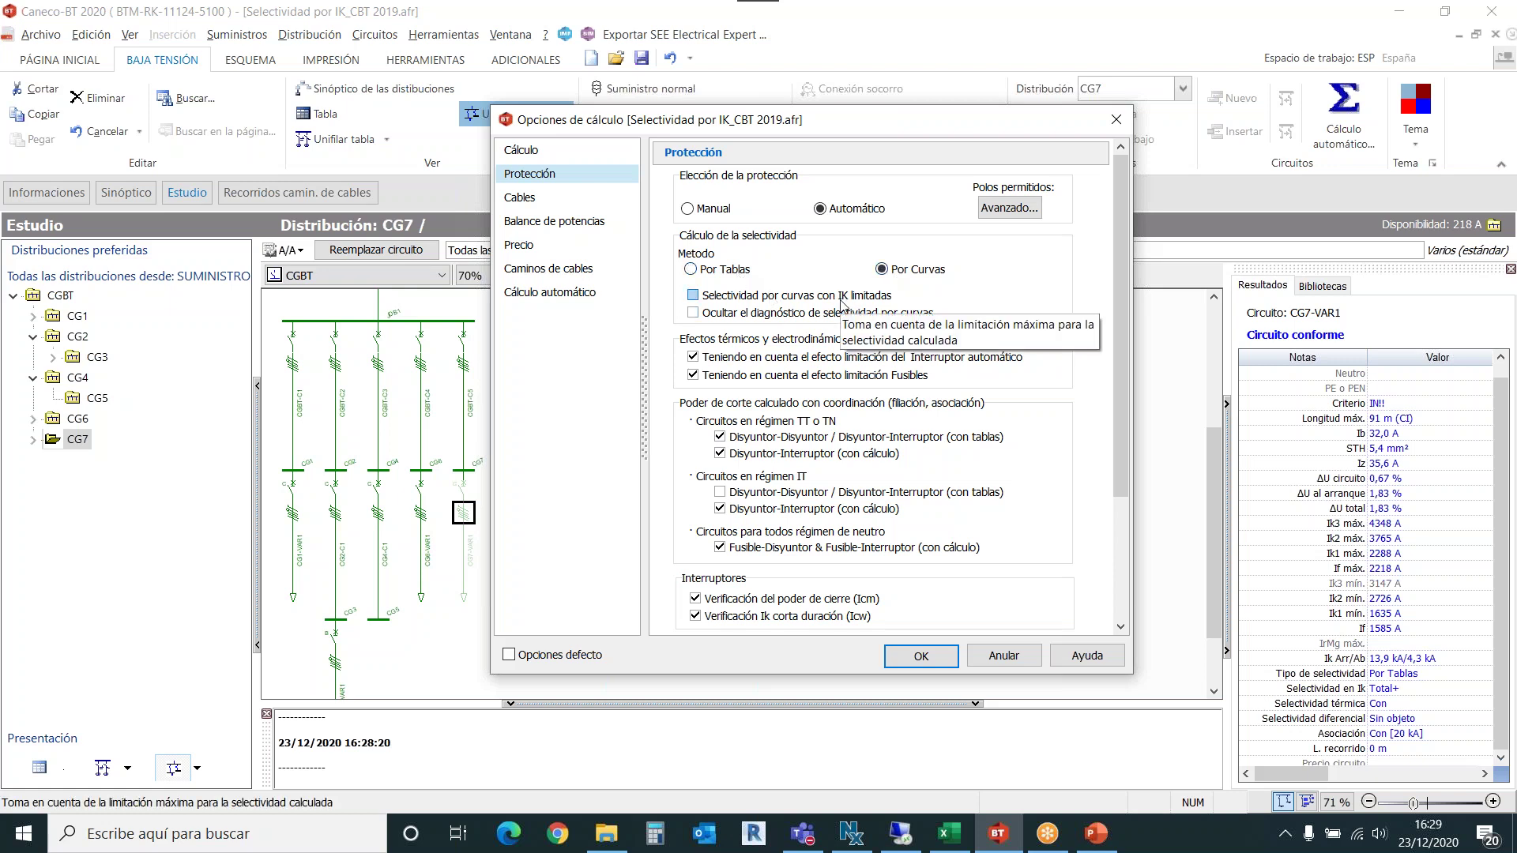
pyautogui.click(710, 270)
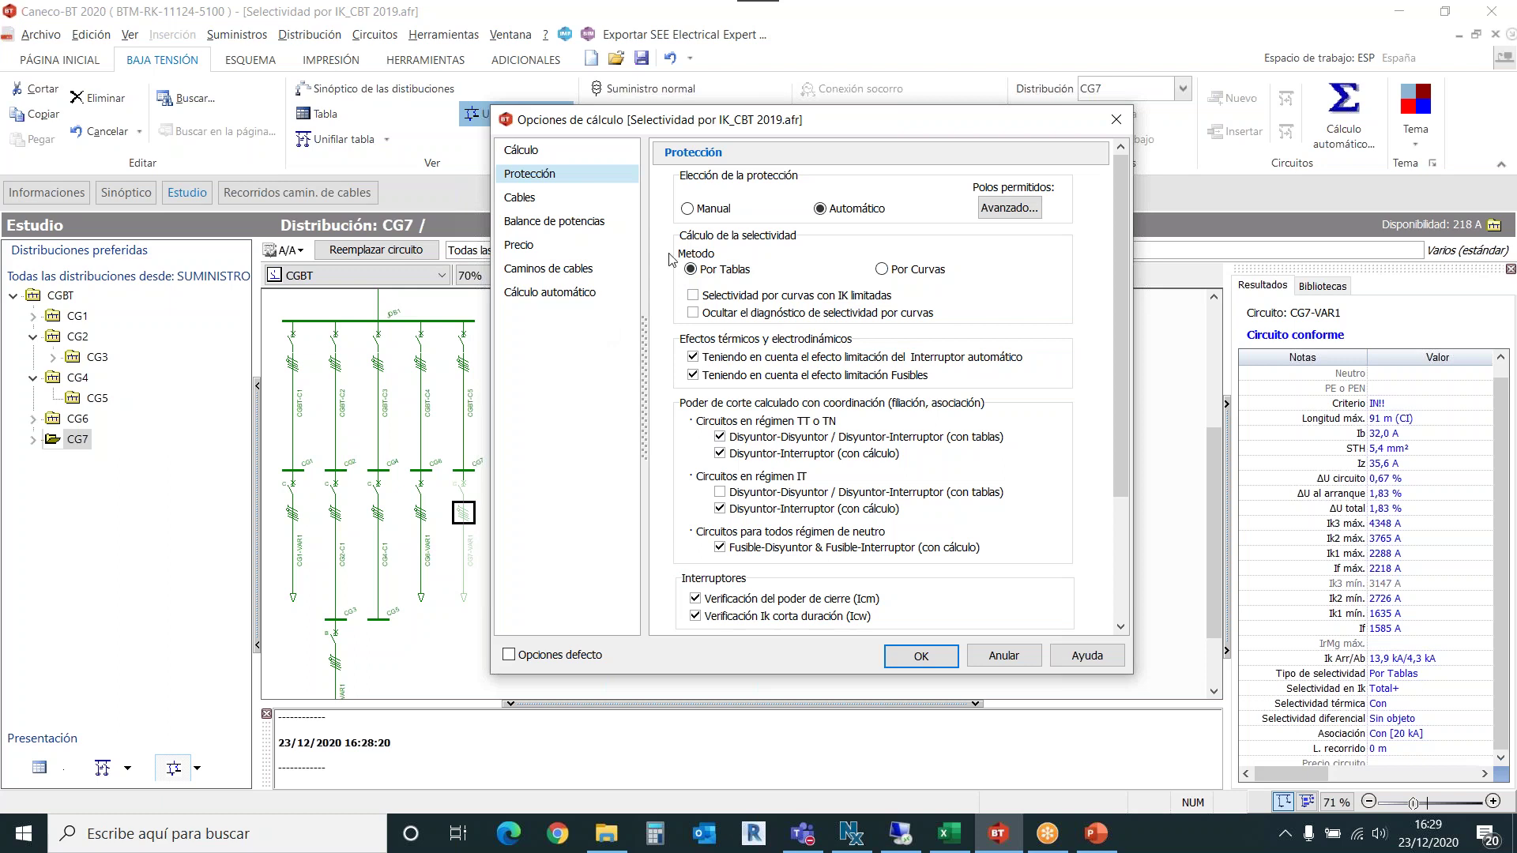
pyautogui.click(1116, 119)
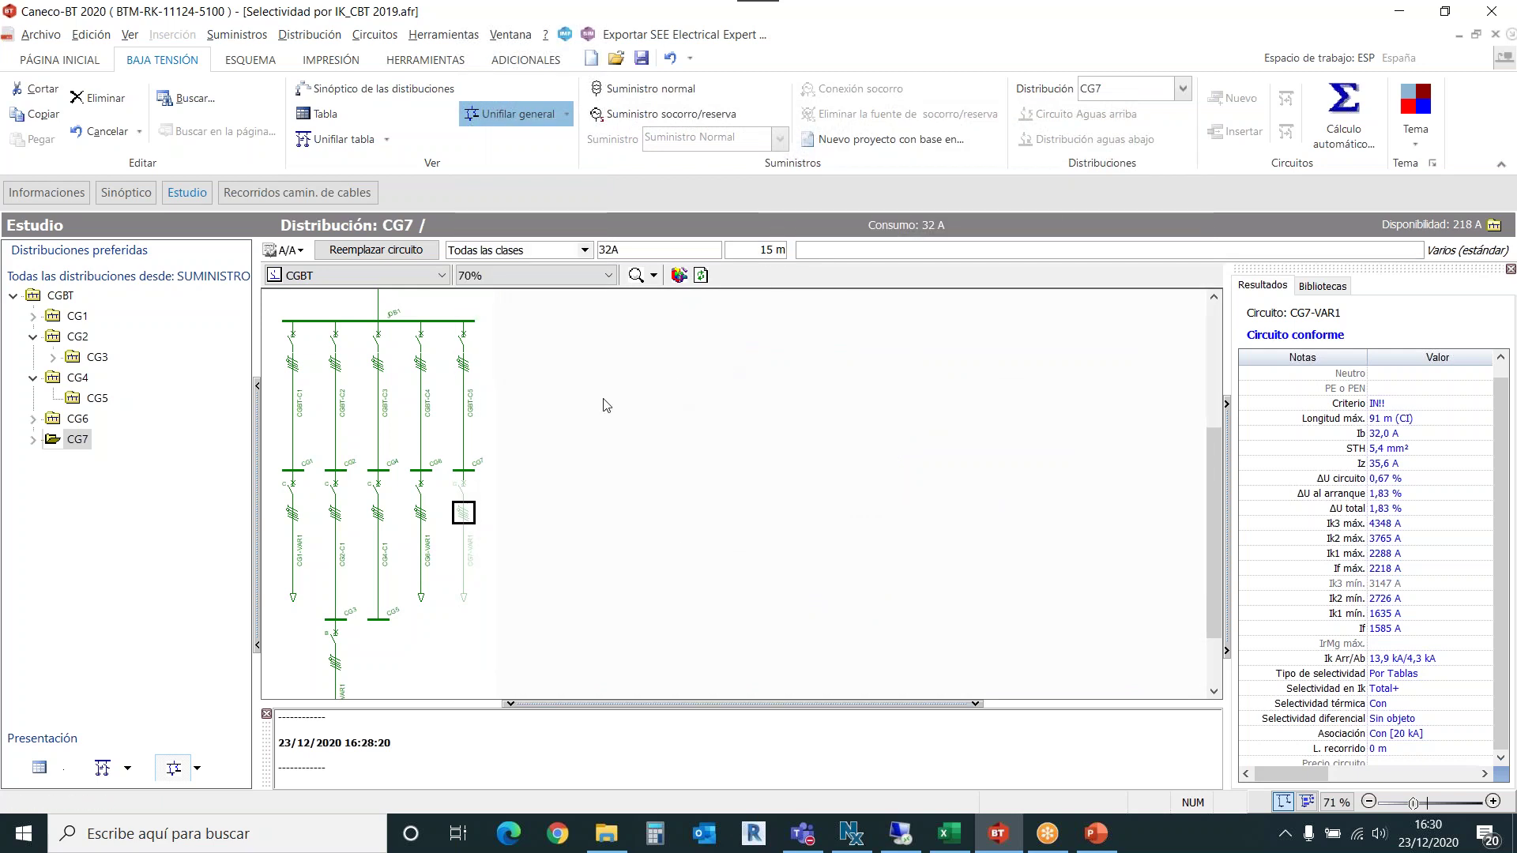
# Review the selectivity of the catalogue breakers available for CG7-VAR1 and cancel the selection.
pyautogui.doubleClick(465, 512)
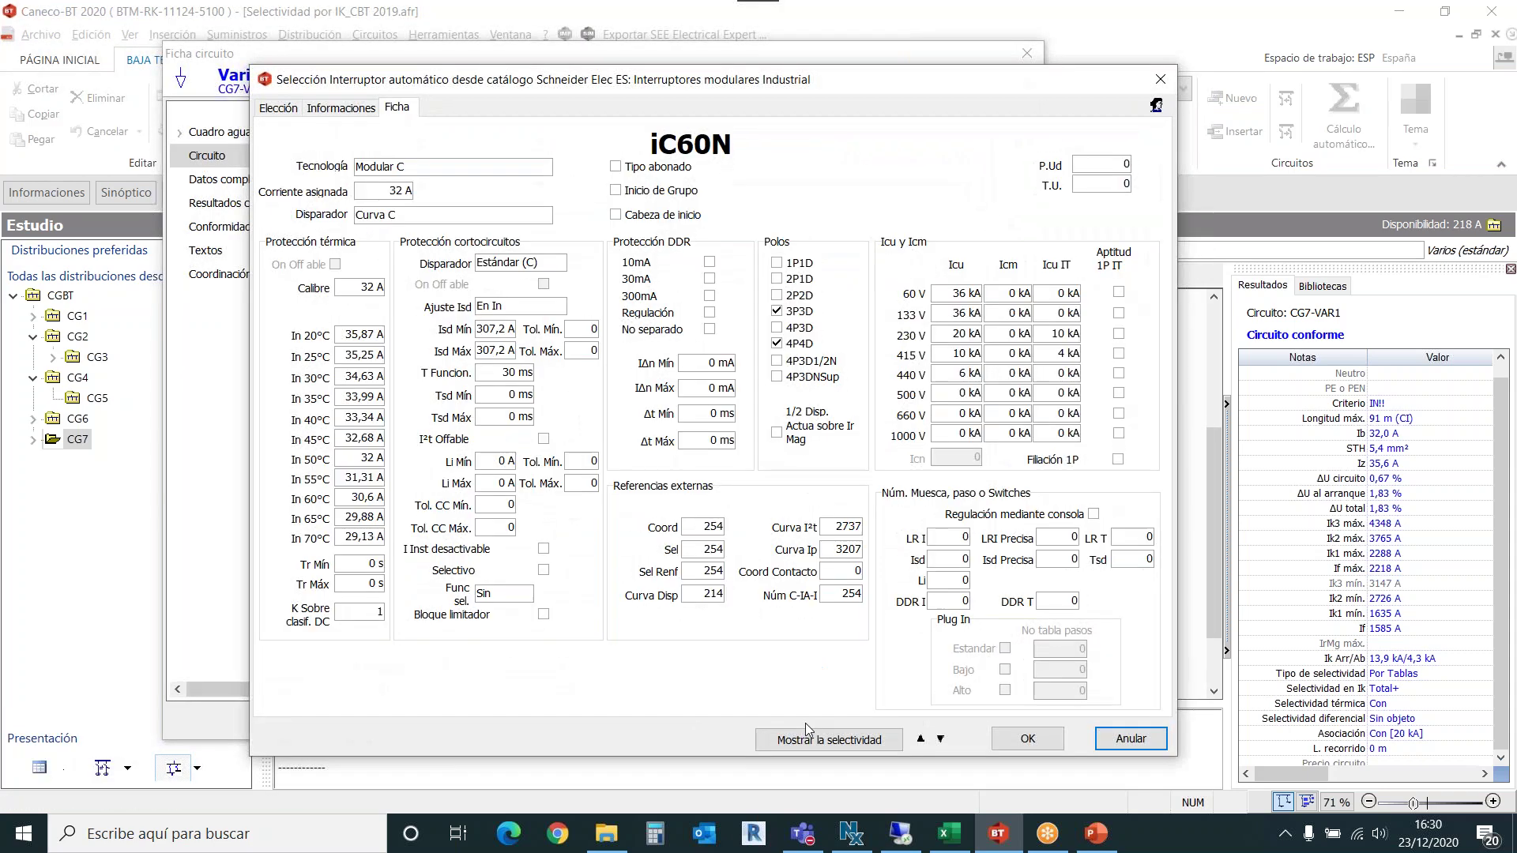
pyautogui.click(814, 742)
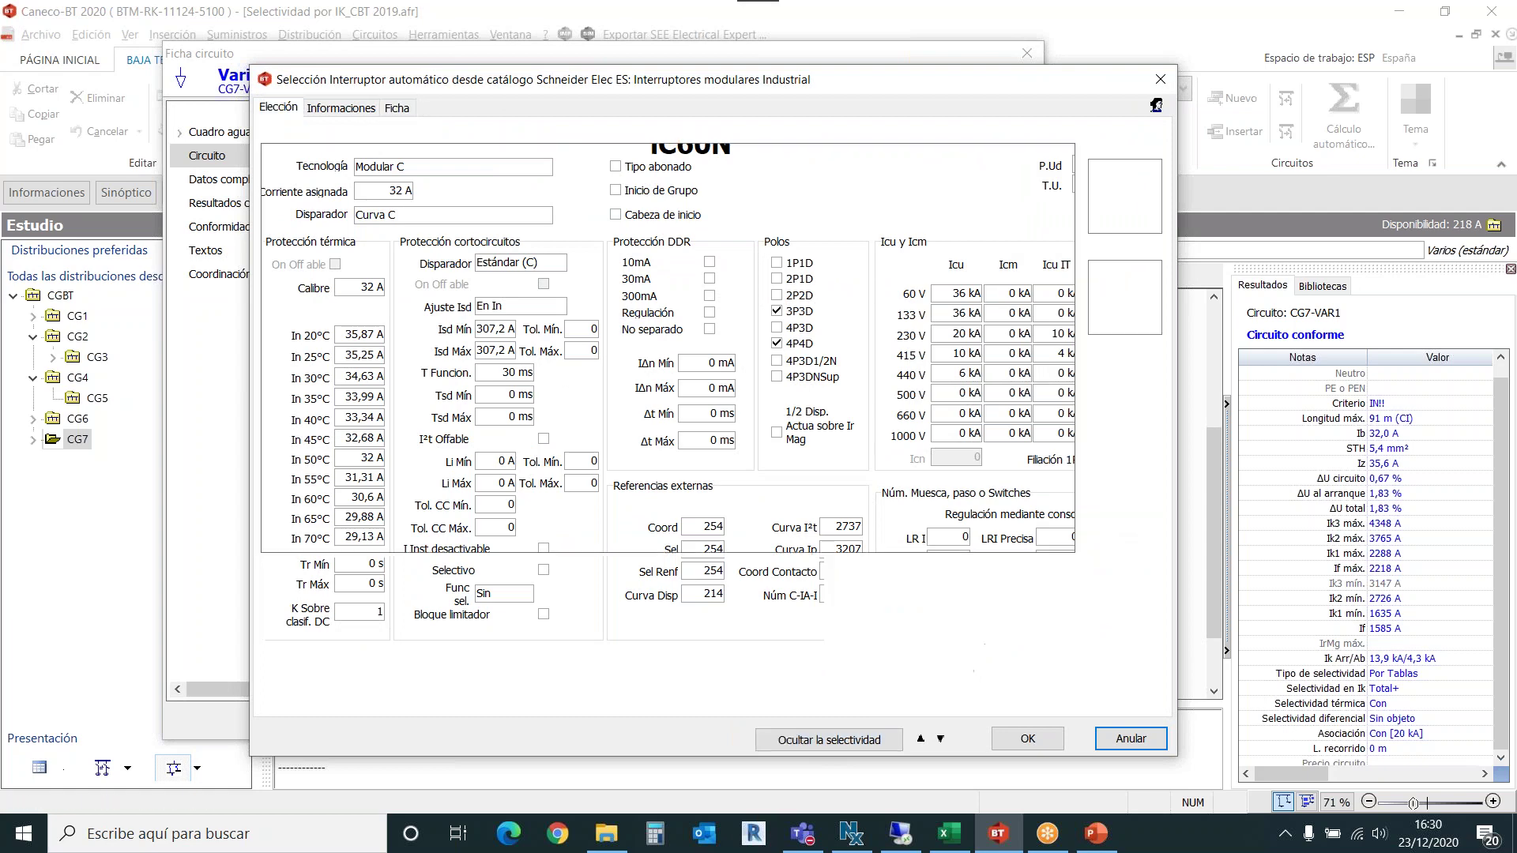
pyautogui.click(280, 109)
pyautogui.moveTo(434, 86); pyautogui.dragTo(674, 57)
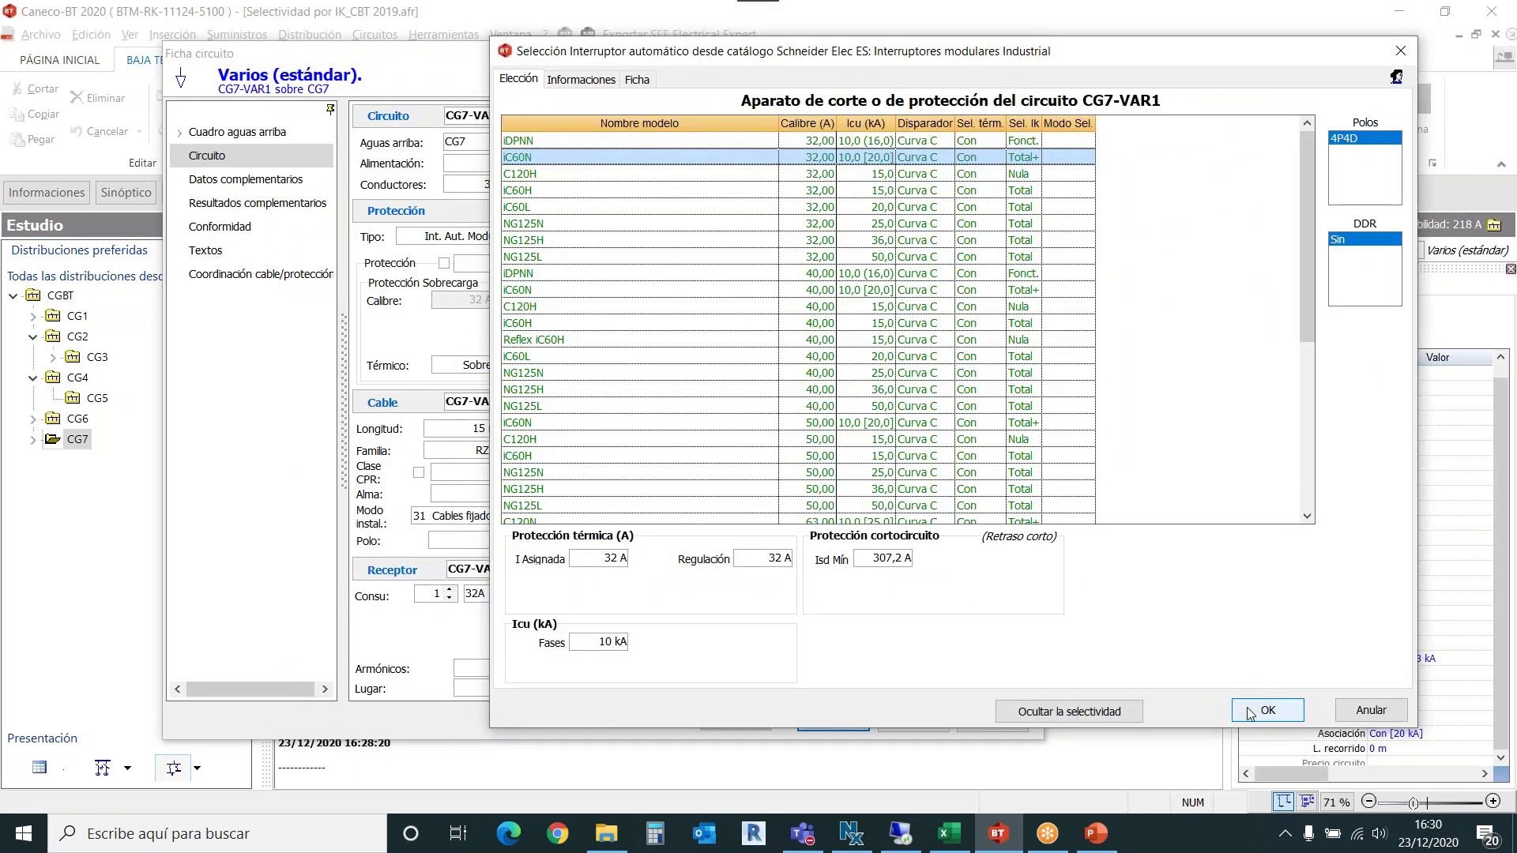
pyautogui.click(1071, 715)
pyautogui.click(1071, 715)
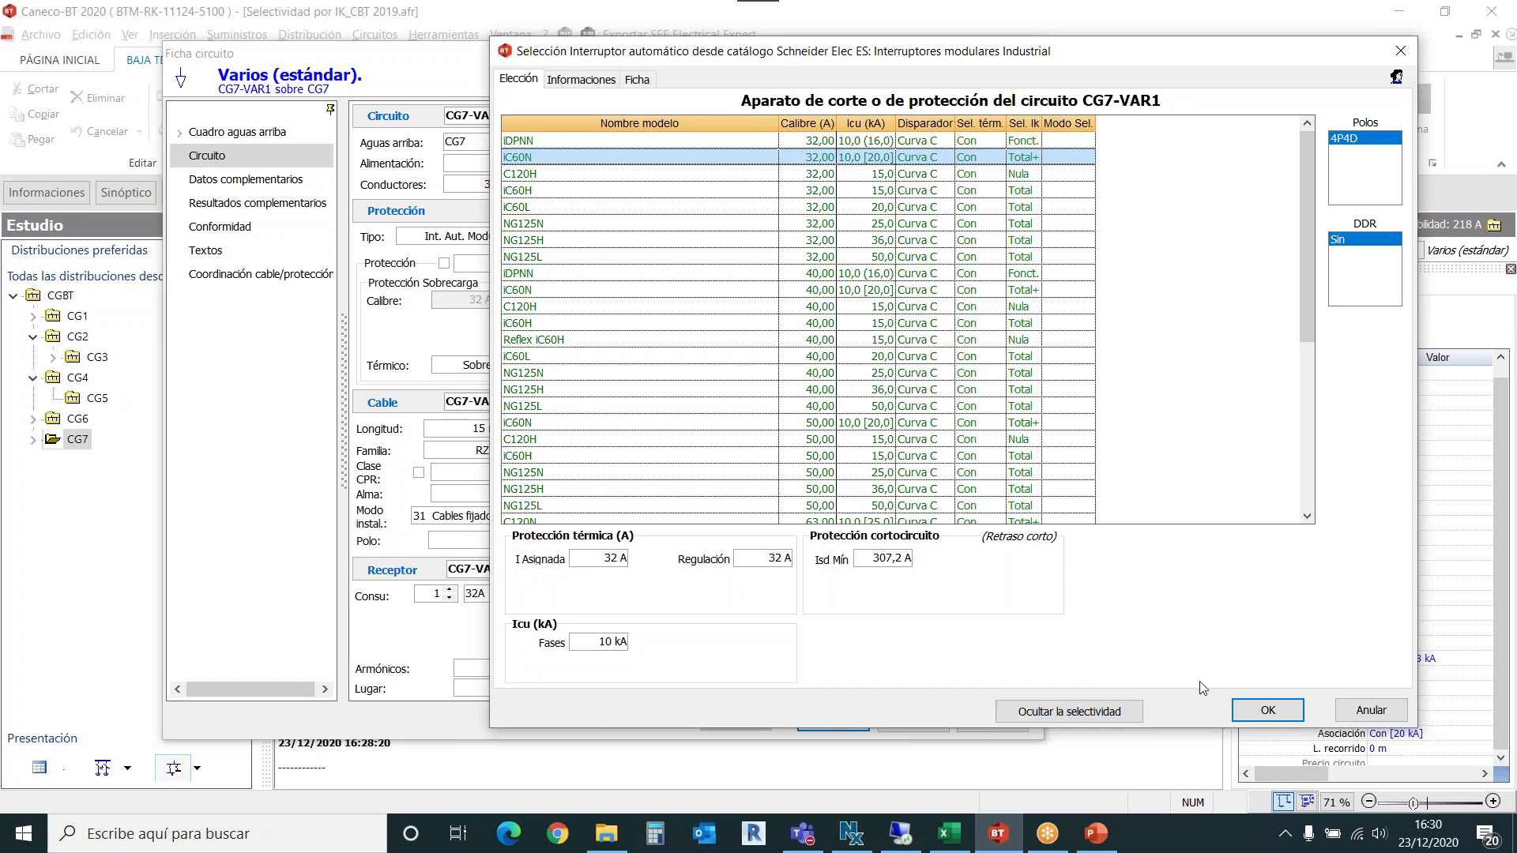
pyautogui.click(1348, 707)
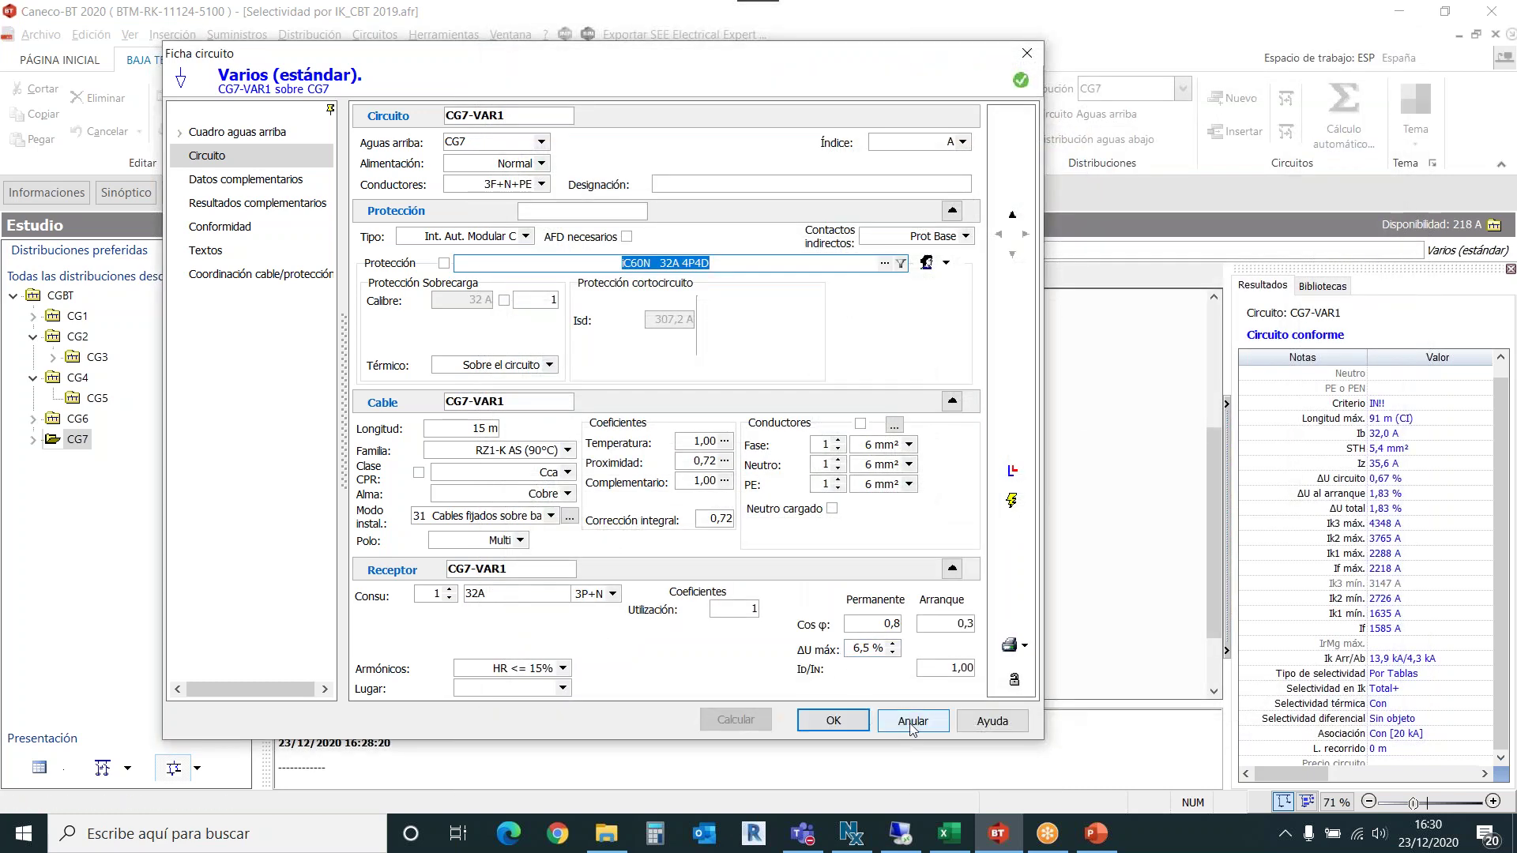
# Set the receiver consumption of CG7-VAR1 to 0 and accept the circuit sheet.
pyautogui.click(471, 598)
pyautogui.write('0')
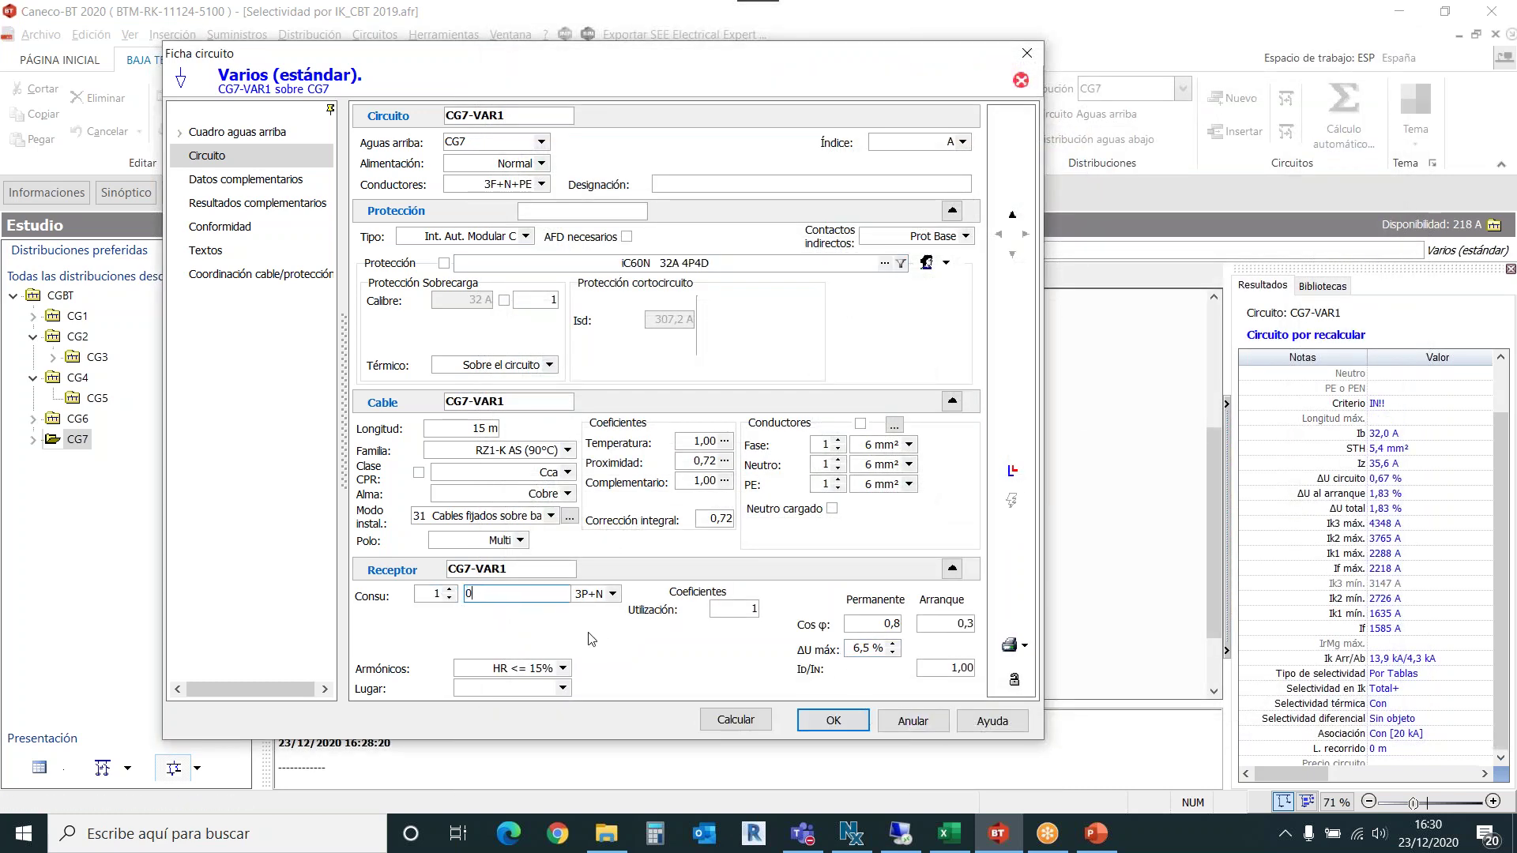
pyautogui.click(822, 716)
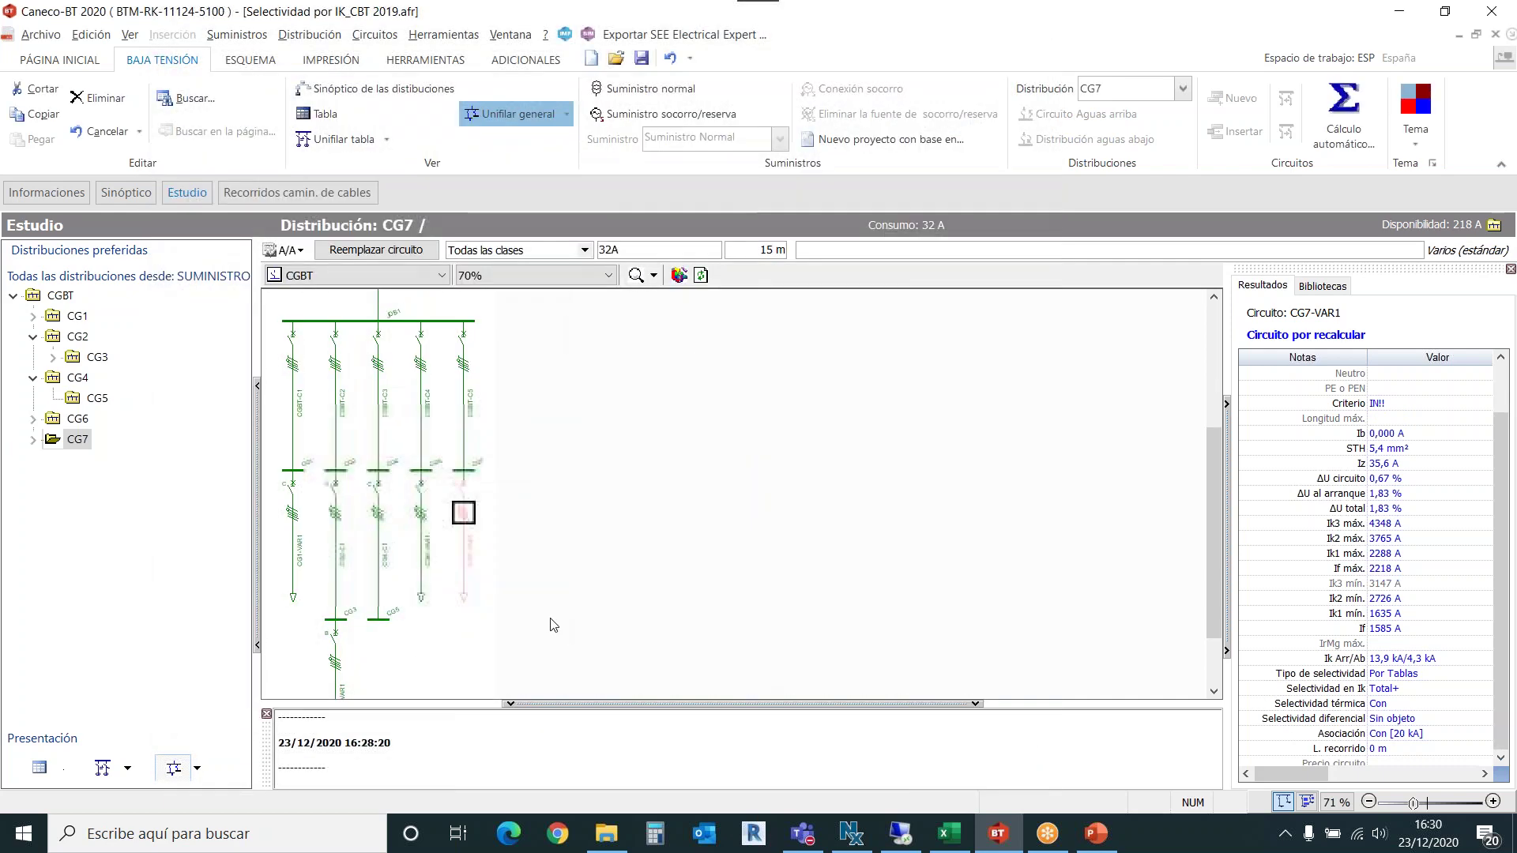
# Reopen the breaker catalogue of CG7-VAR1, show the selectivity of the listed models, and close it keeping the iC60N 32 A.
pyautogui.doubleClick(463, 535)
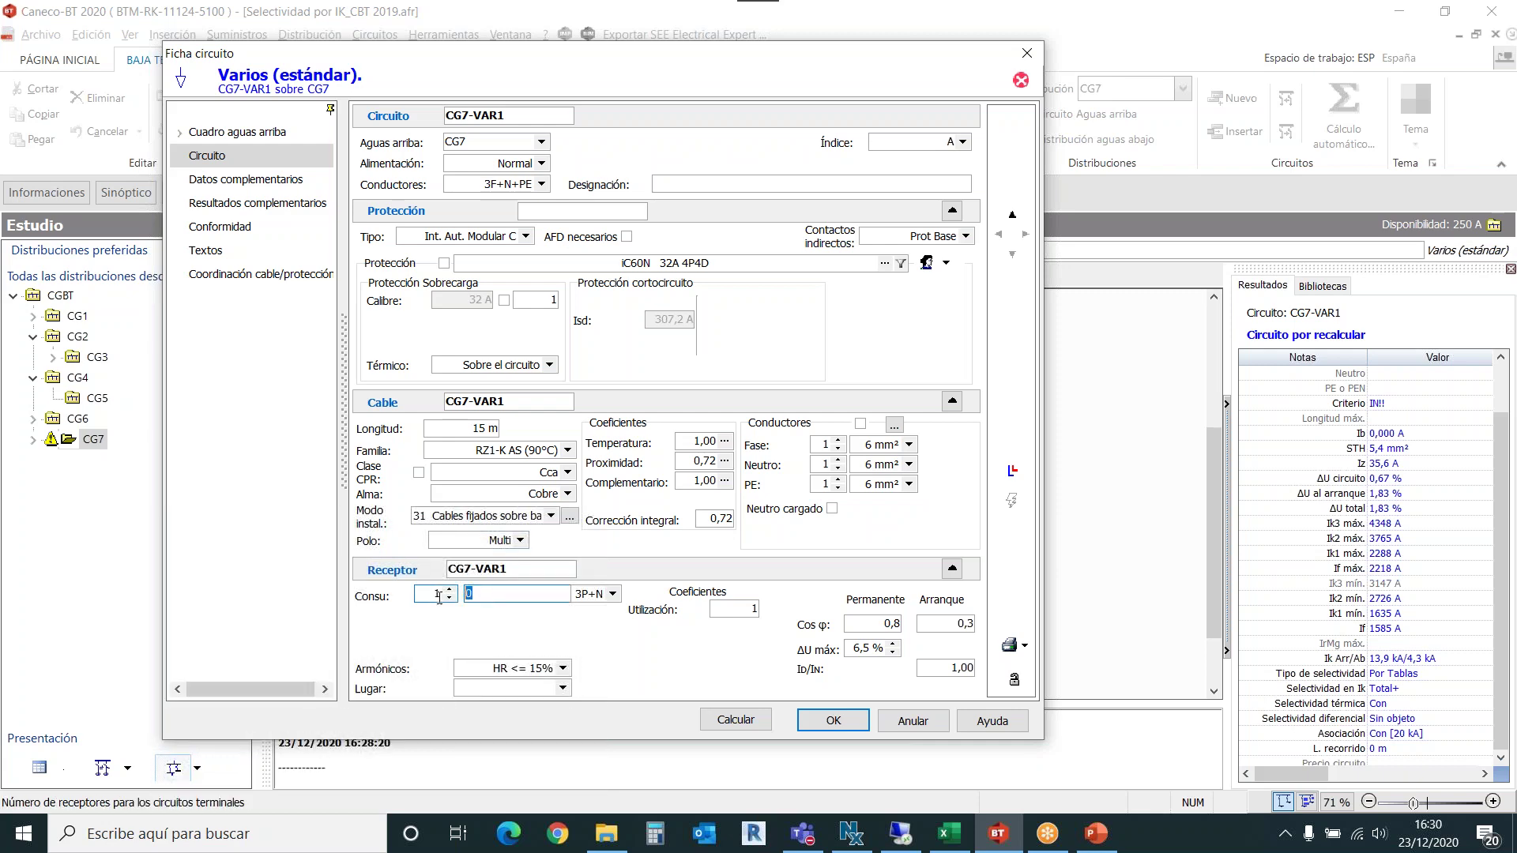
pyautogui.click(886, 265)
pyautogui.click(519, 79)
pyautogui.click(1046, 714)
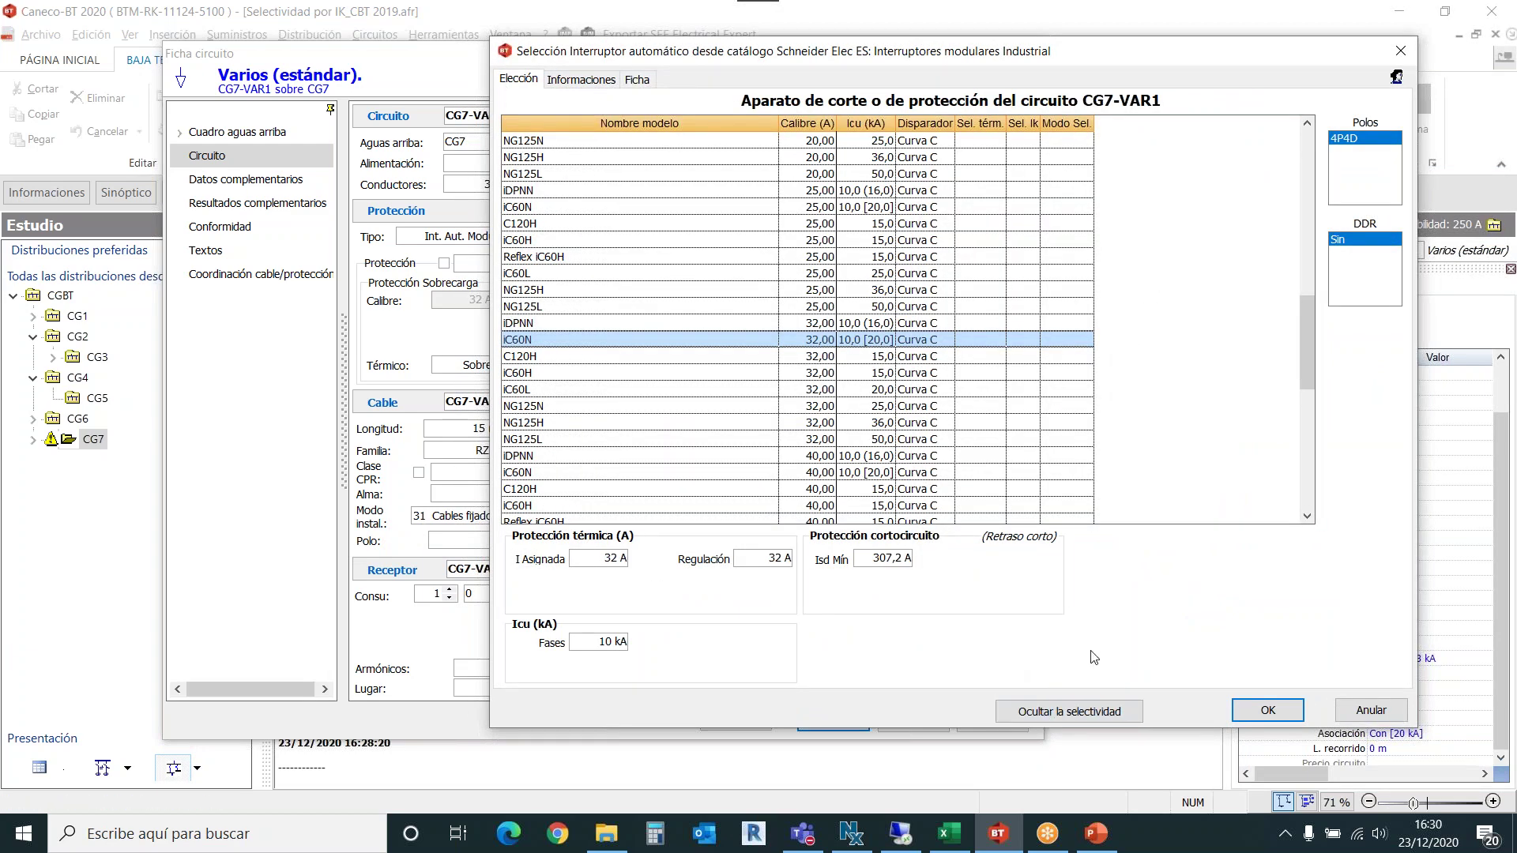
pyautogui.click(1268, 710)
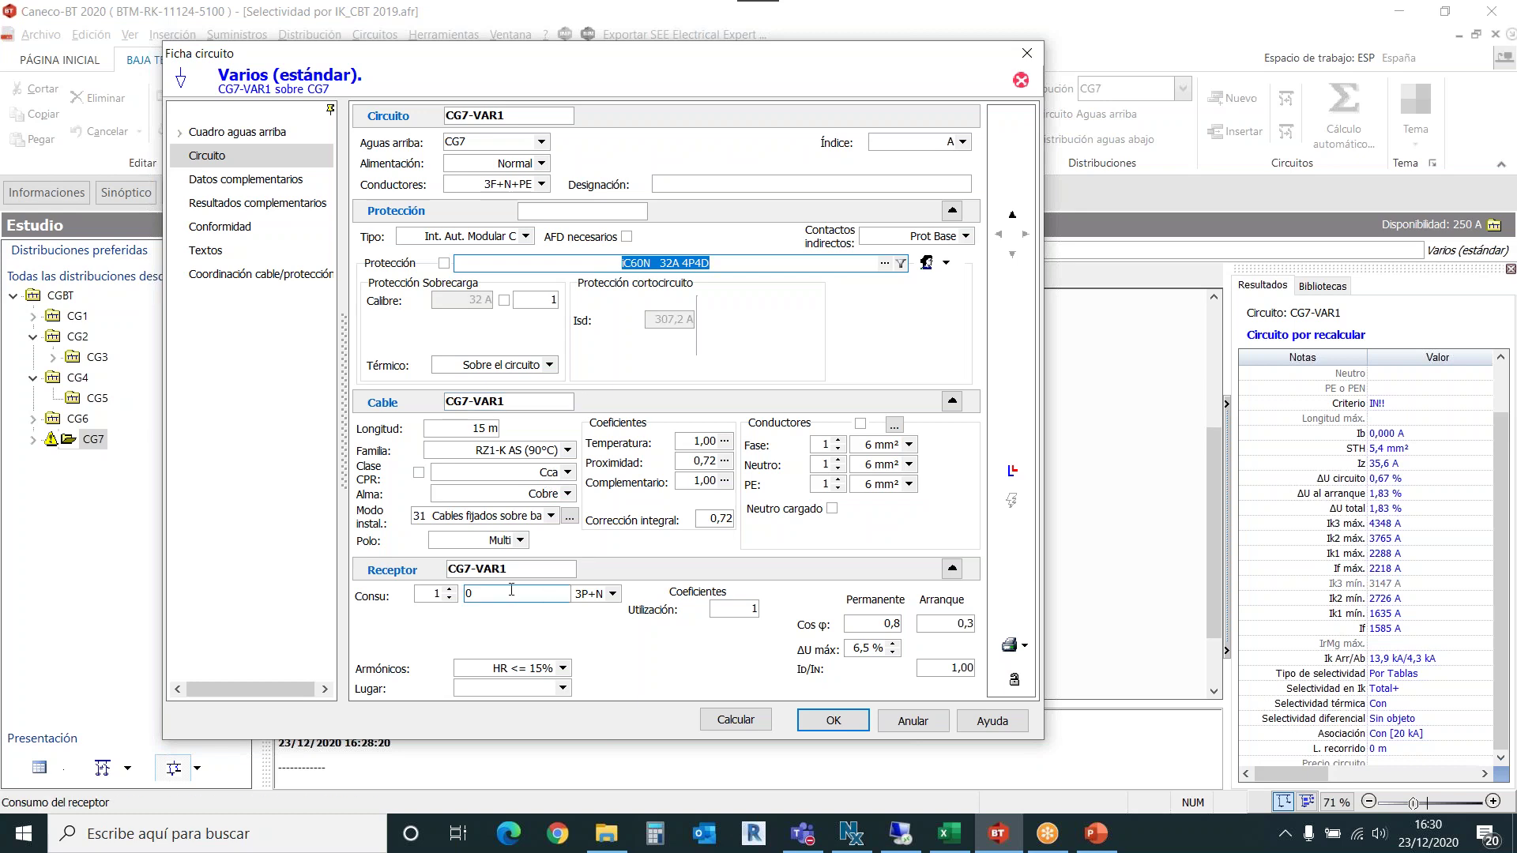
# Set the receiver consumption of CG7-VAR1 to 32 A and calculate the circuit.
pyautogui.moveTo(508, 593); pyautogui.dragTo(446, 597)
pyautogui.write('32')
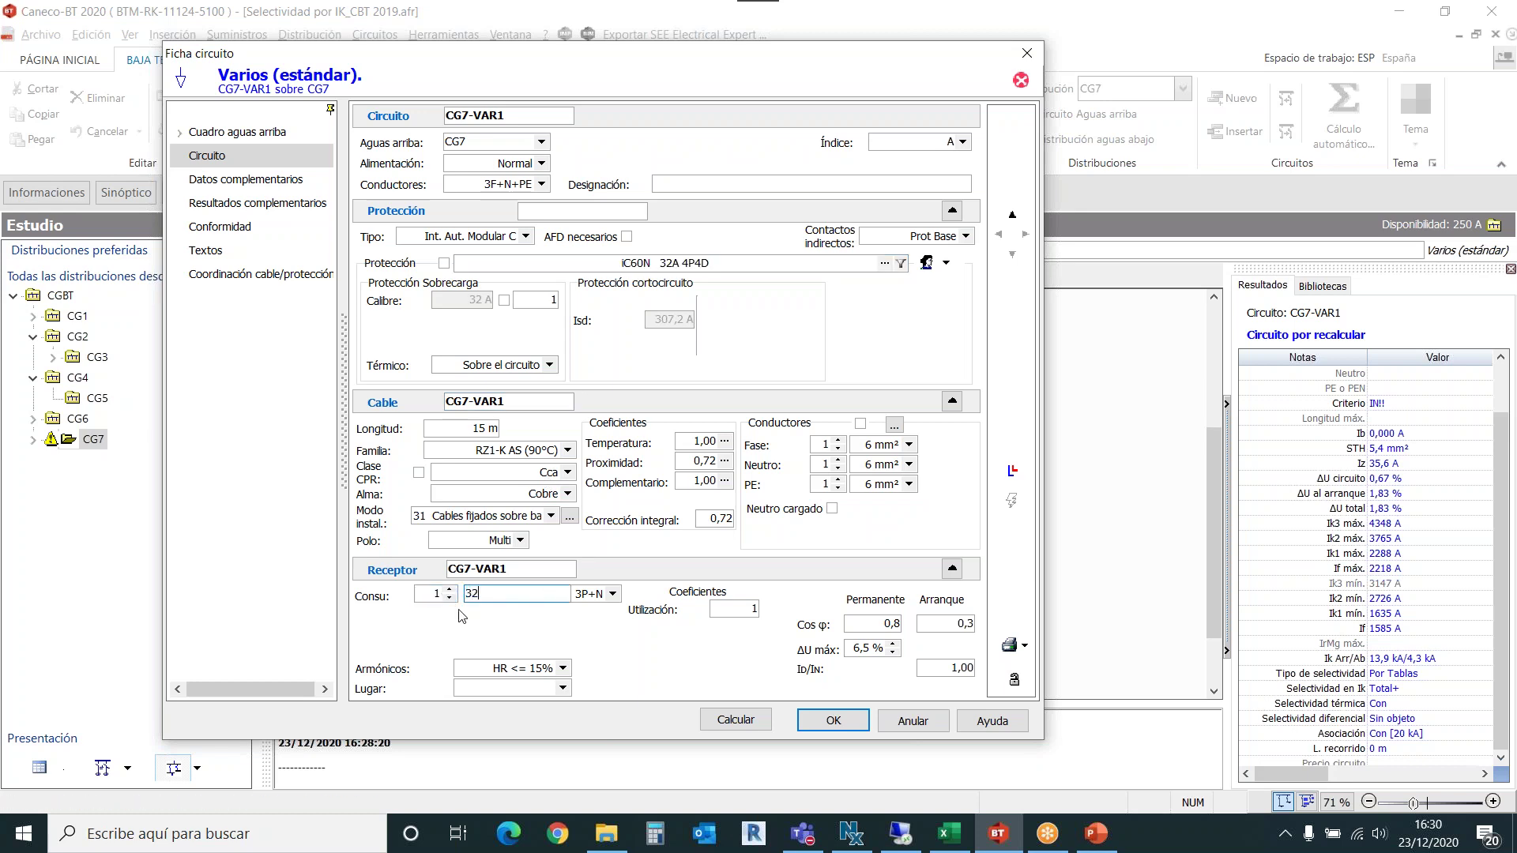
pyautogui.click(721, 721)
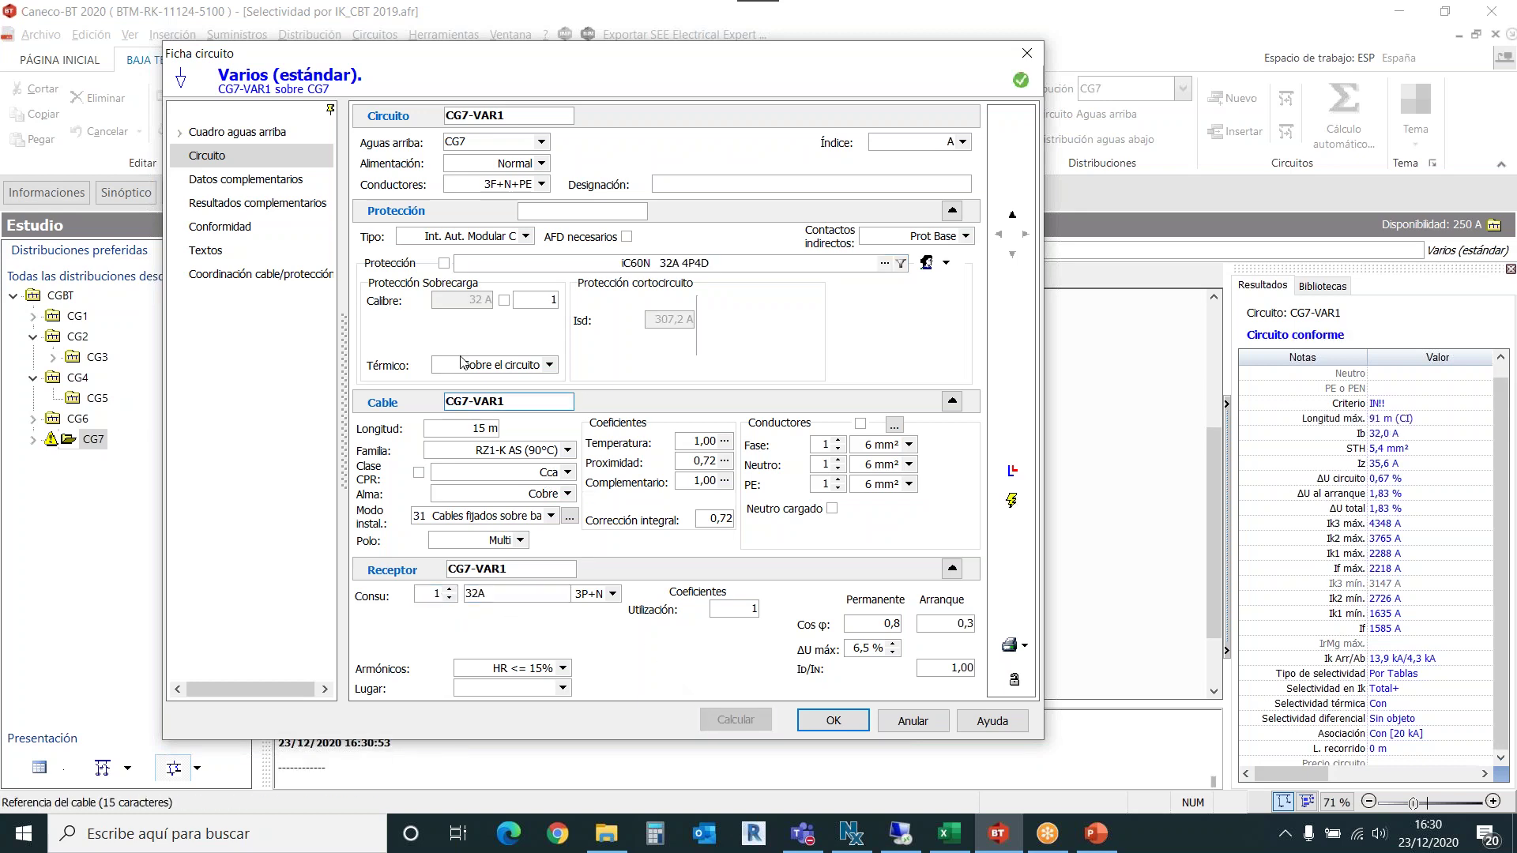
# Lock the protection of CG7-VAR1, review the model list in its breaker catalogue, and close the catalogue without choosing a model.
pyautogui.click(444, 264)
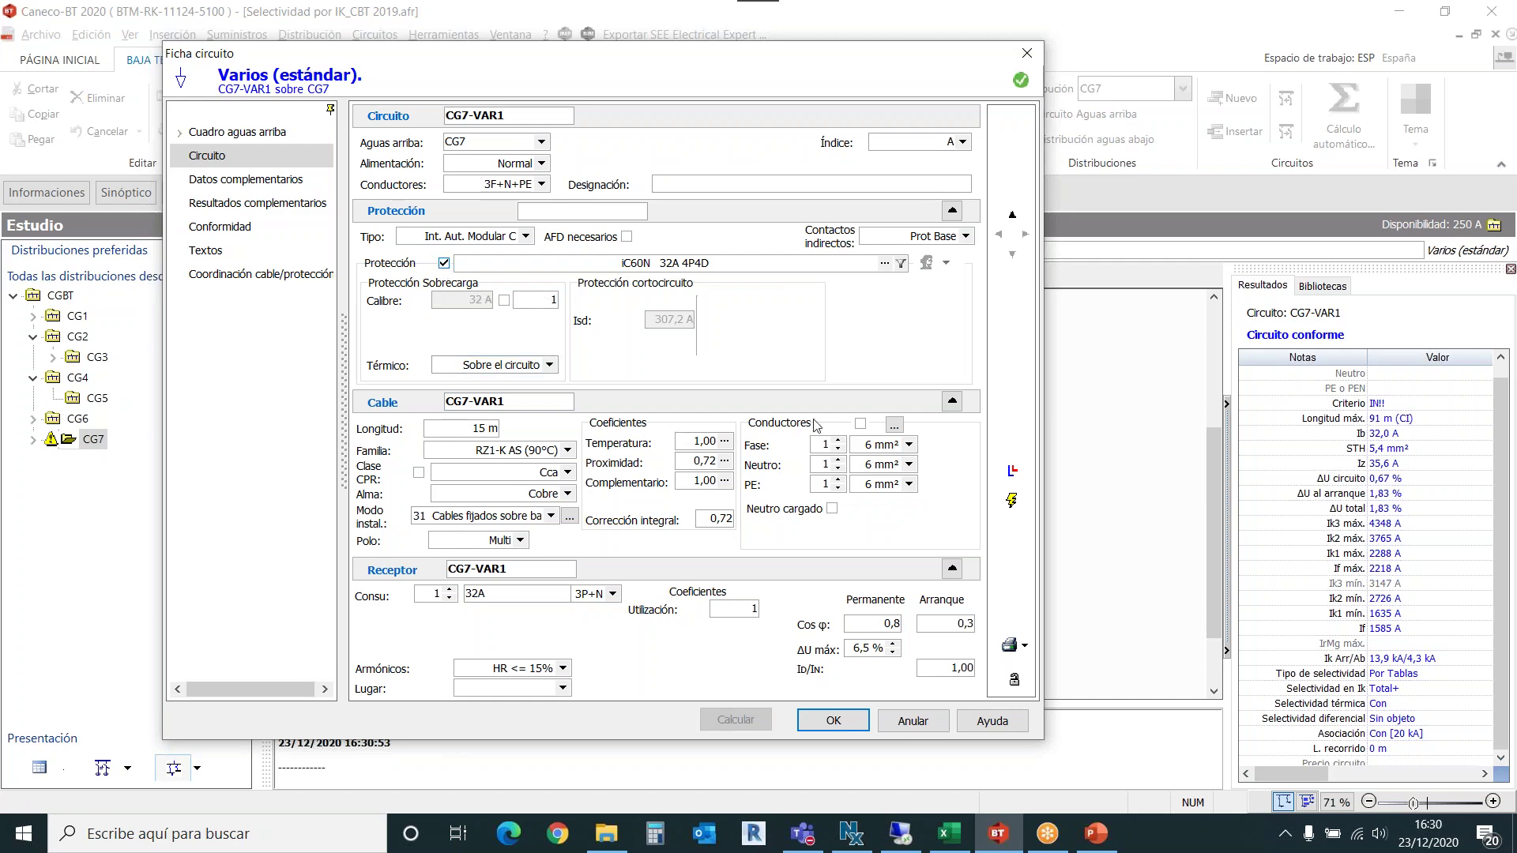
pyautogui.click(885, 264)
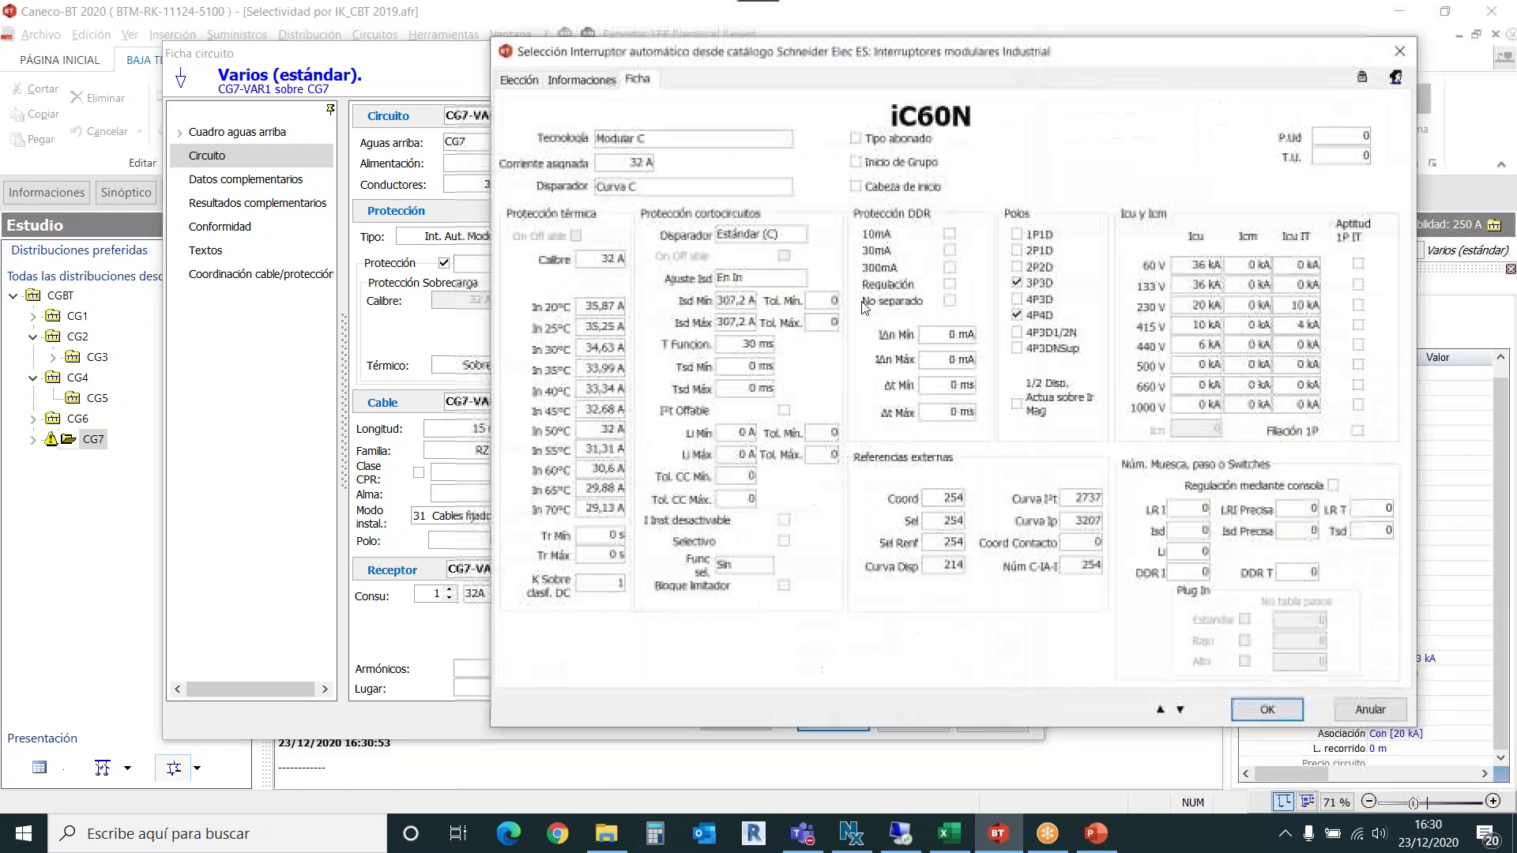
pyautogui.click(518, 79)
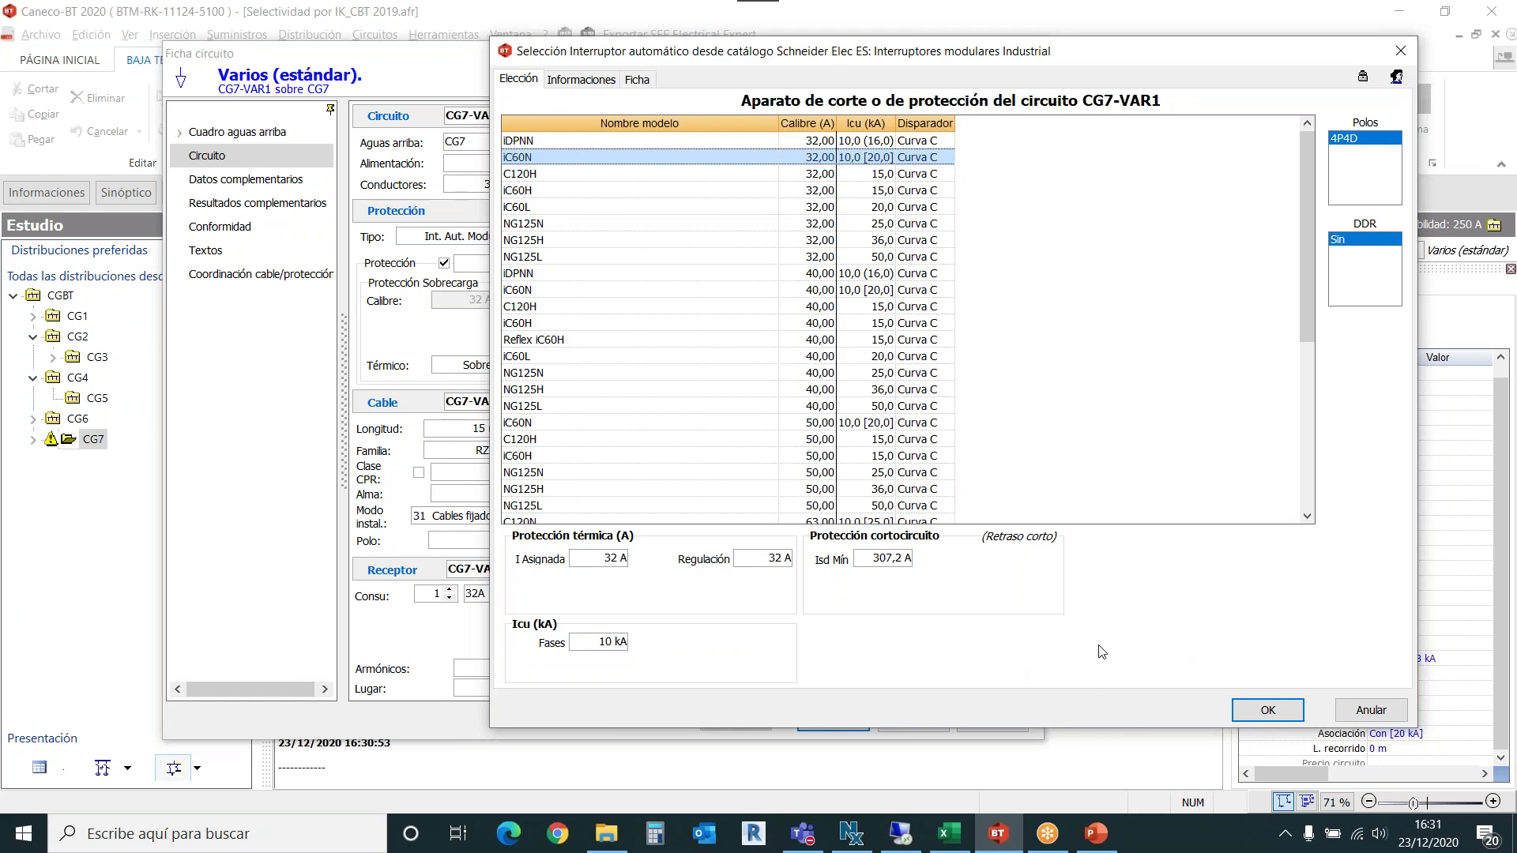
pyautogui.click(1401, 51)
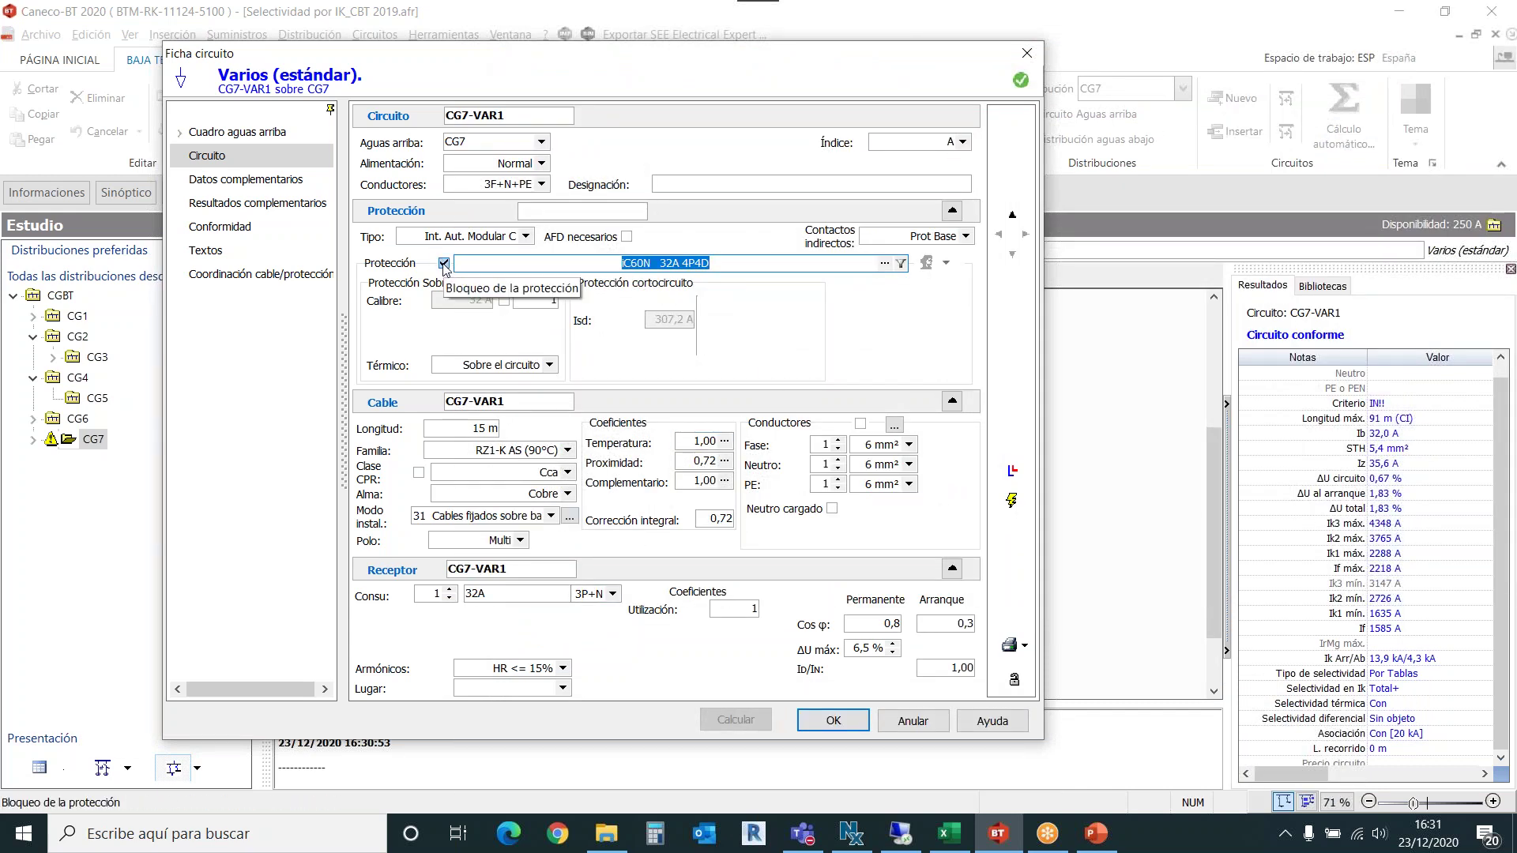
# Unlock the protection and recalculate CG7-VAR1, then review its catalogue breaker list and cancel the selection.
pyautogui.click(444, 264)
pyautogui.click(734, 720)
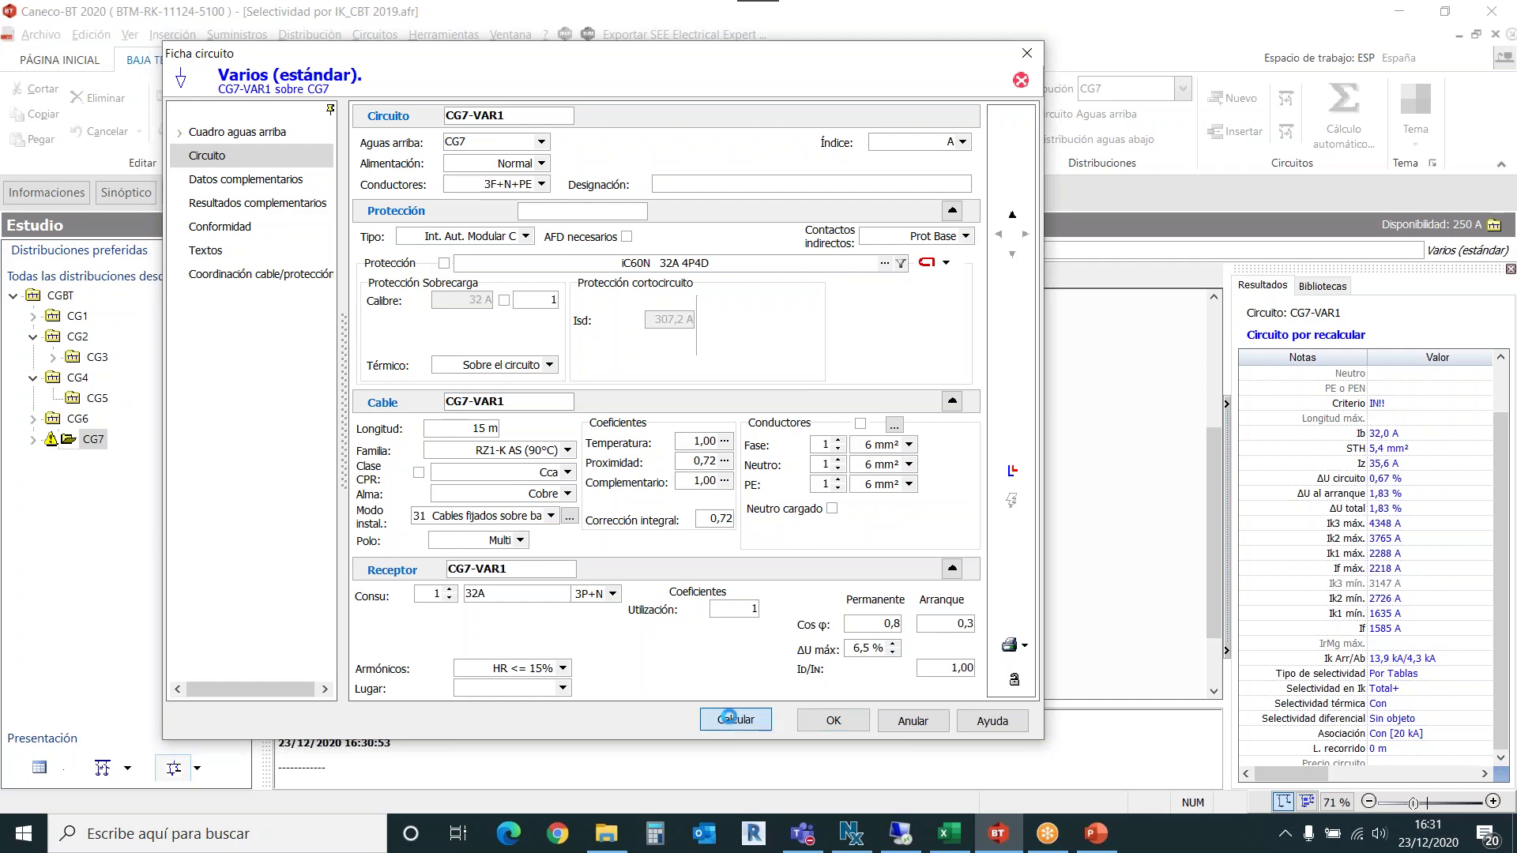
pyautogui.click(886, 266)
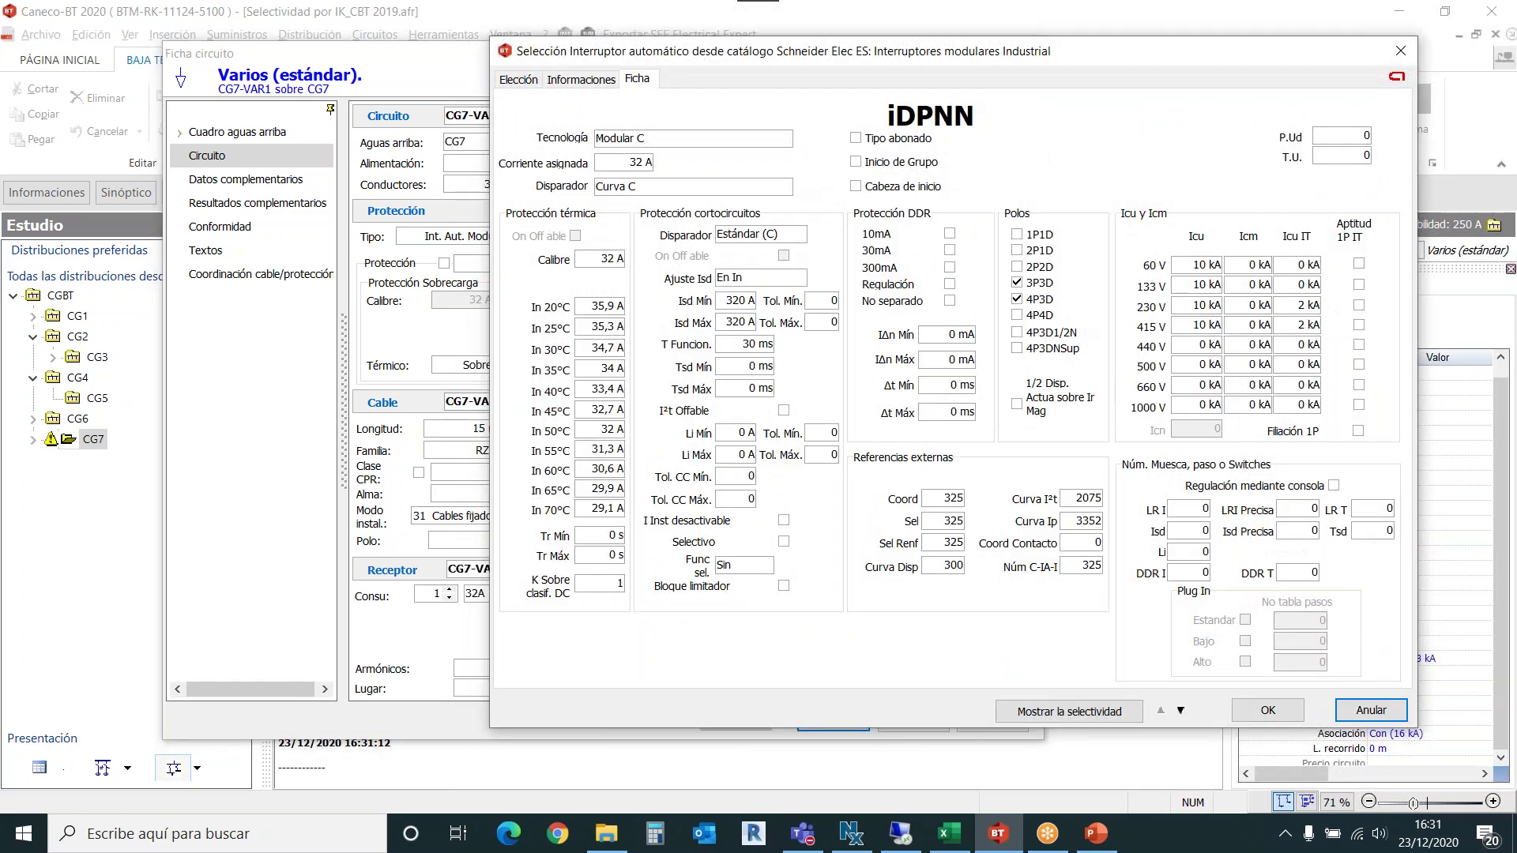
pyautogui.click(518, 80)
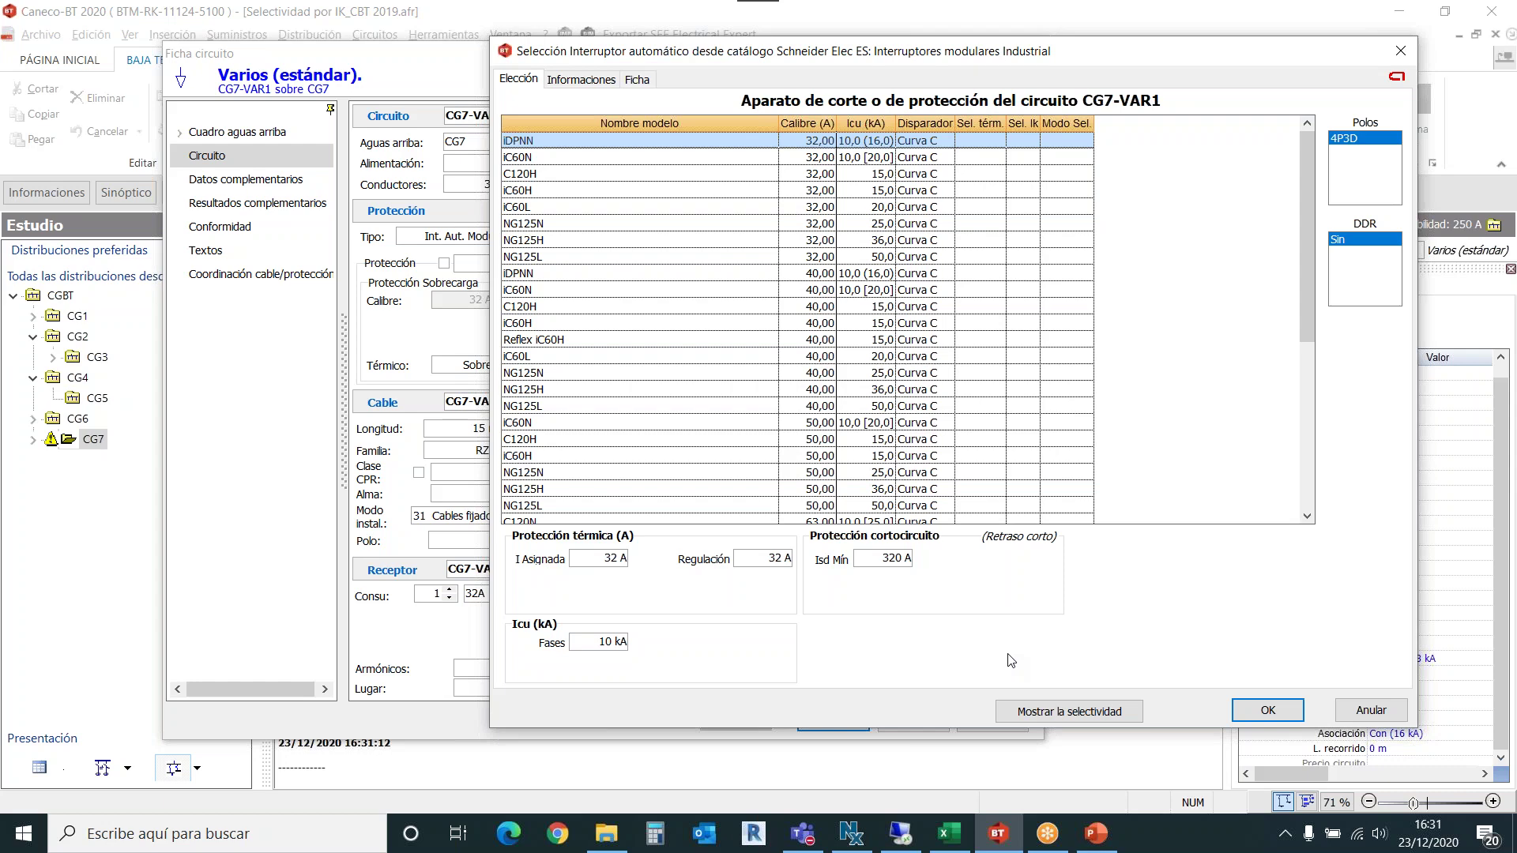
pyautogui.click(1372, 711)
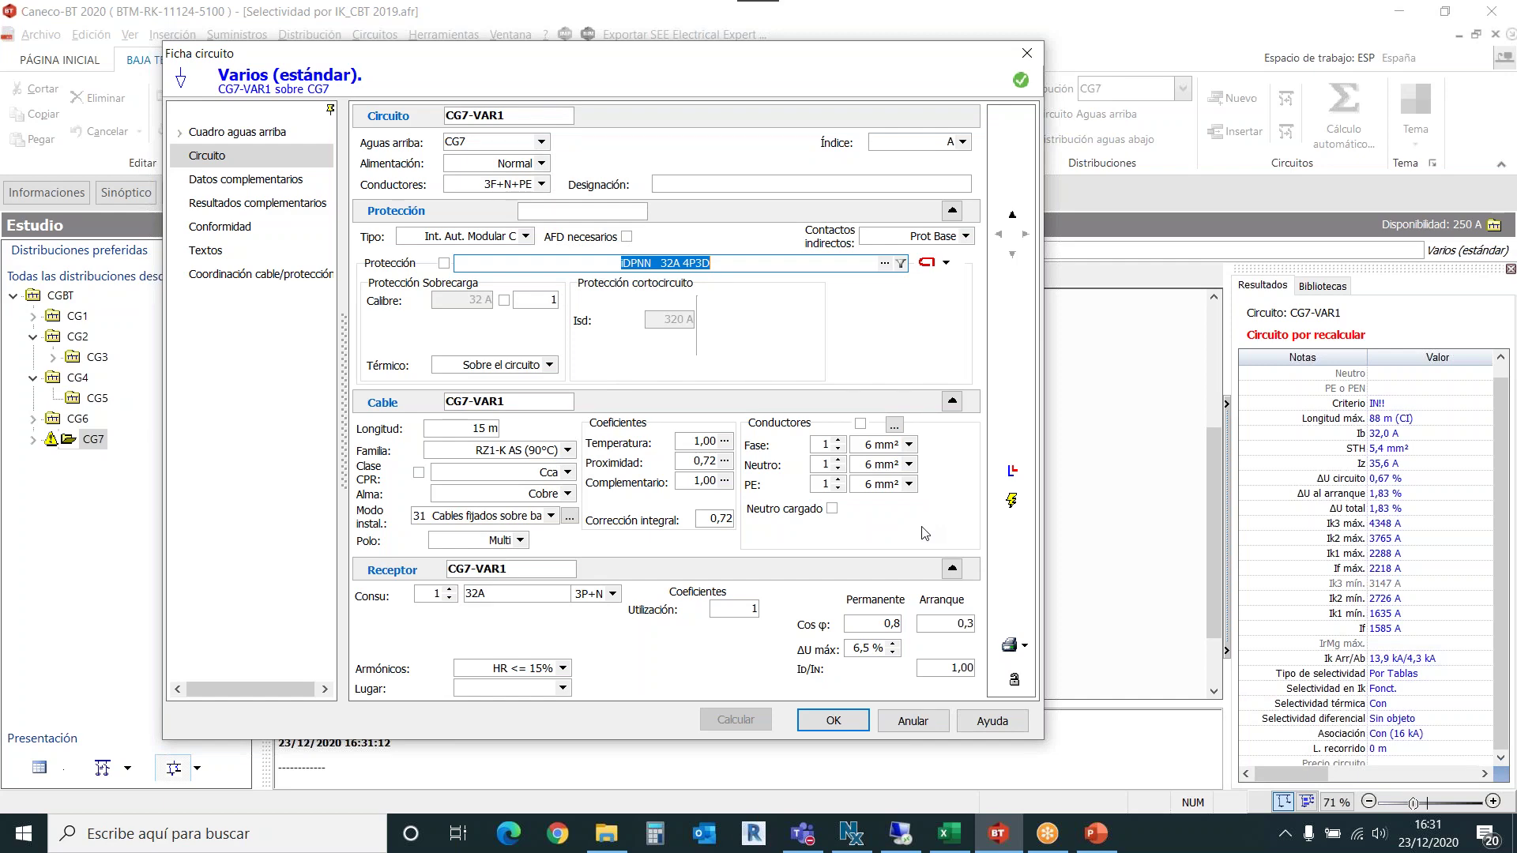
# Examine the selectivity curves of CG7-VAR1 against CGBT-C5, then close them and the circuit sheet without accepting the changes.
pyautogui.click(1011, 472)
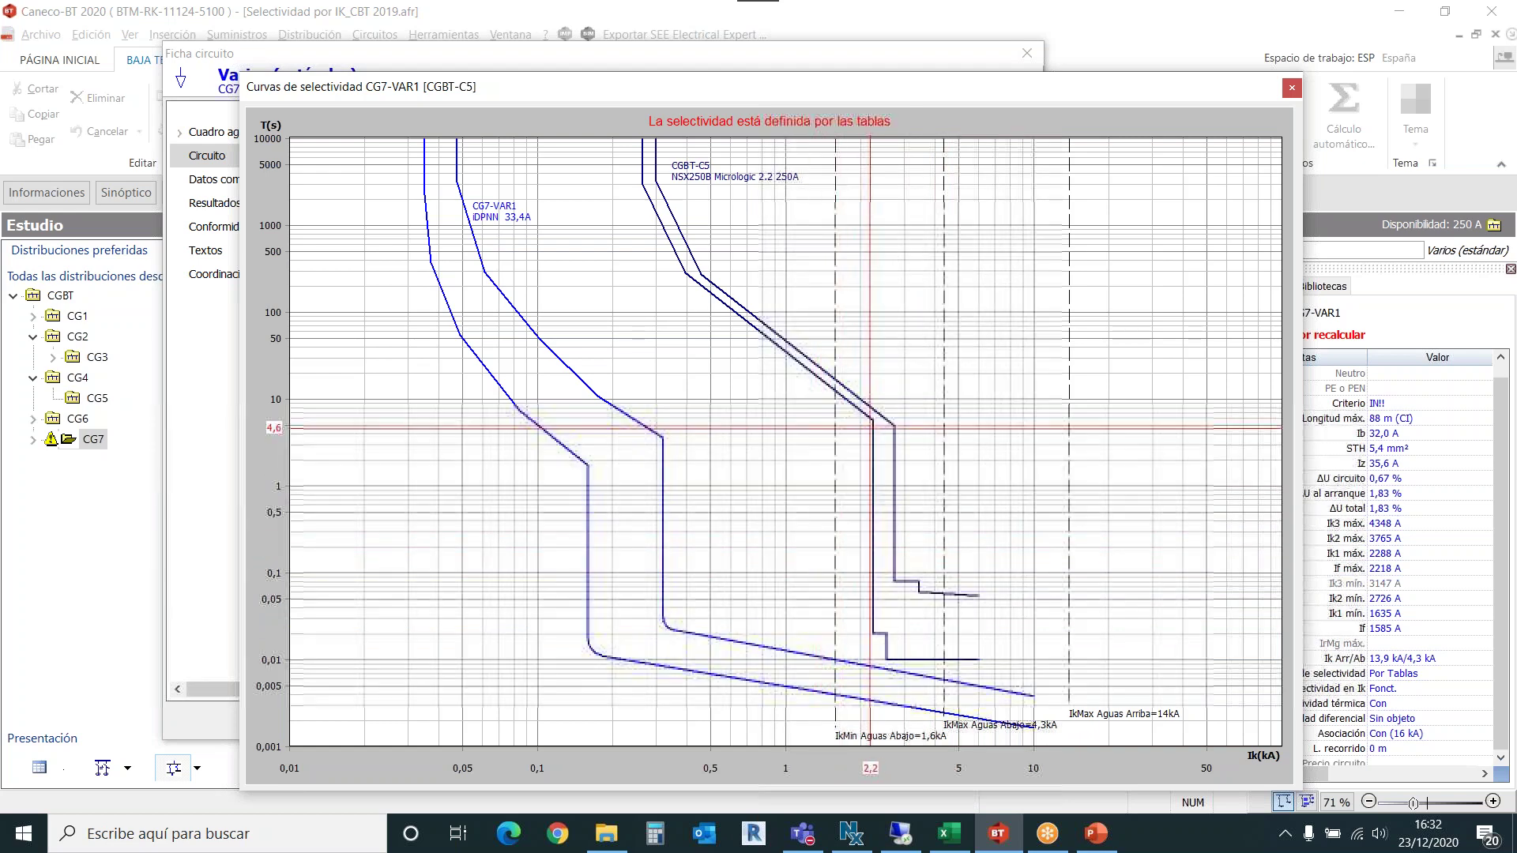
pyautogui.click(1292, 87)
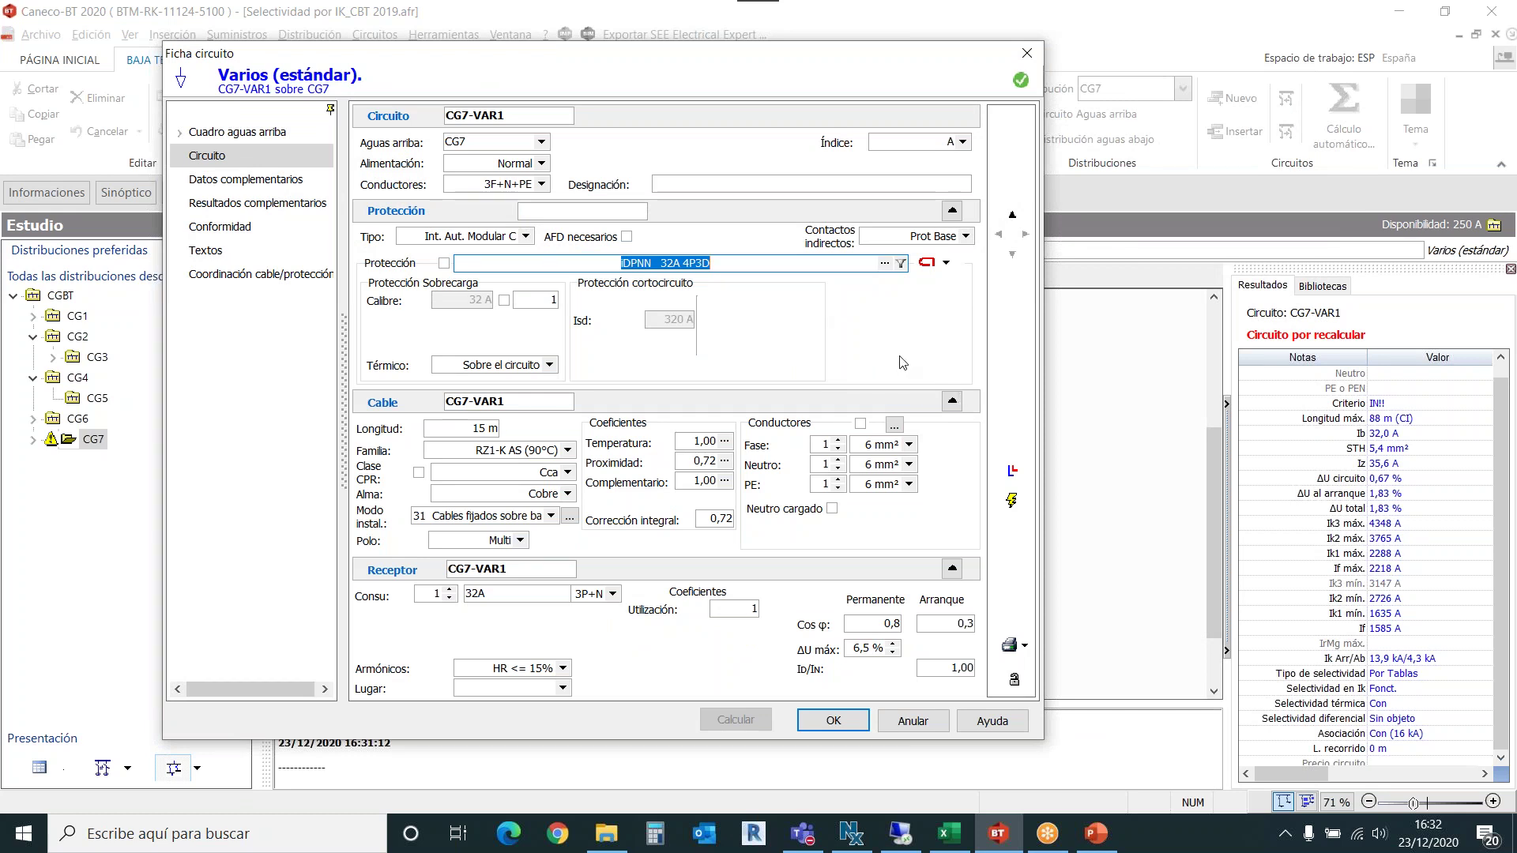
pyautogui.click(1027, 53)
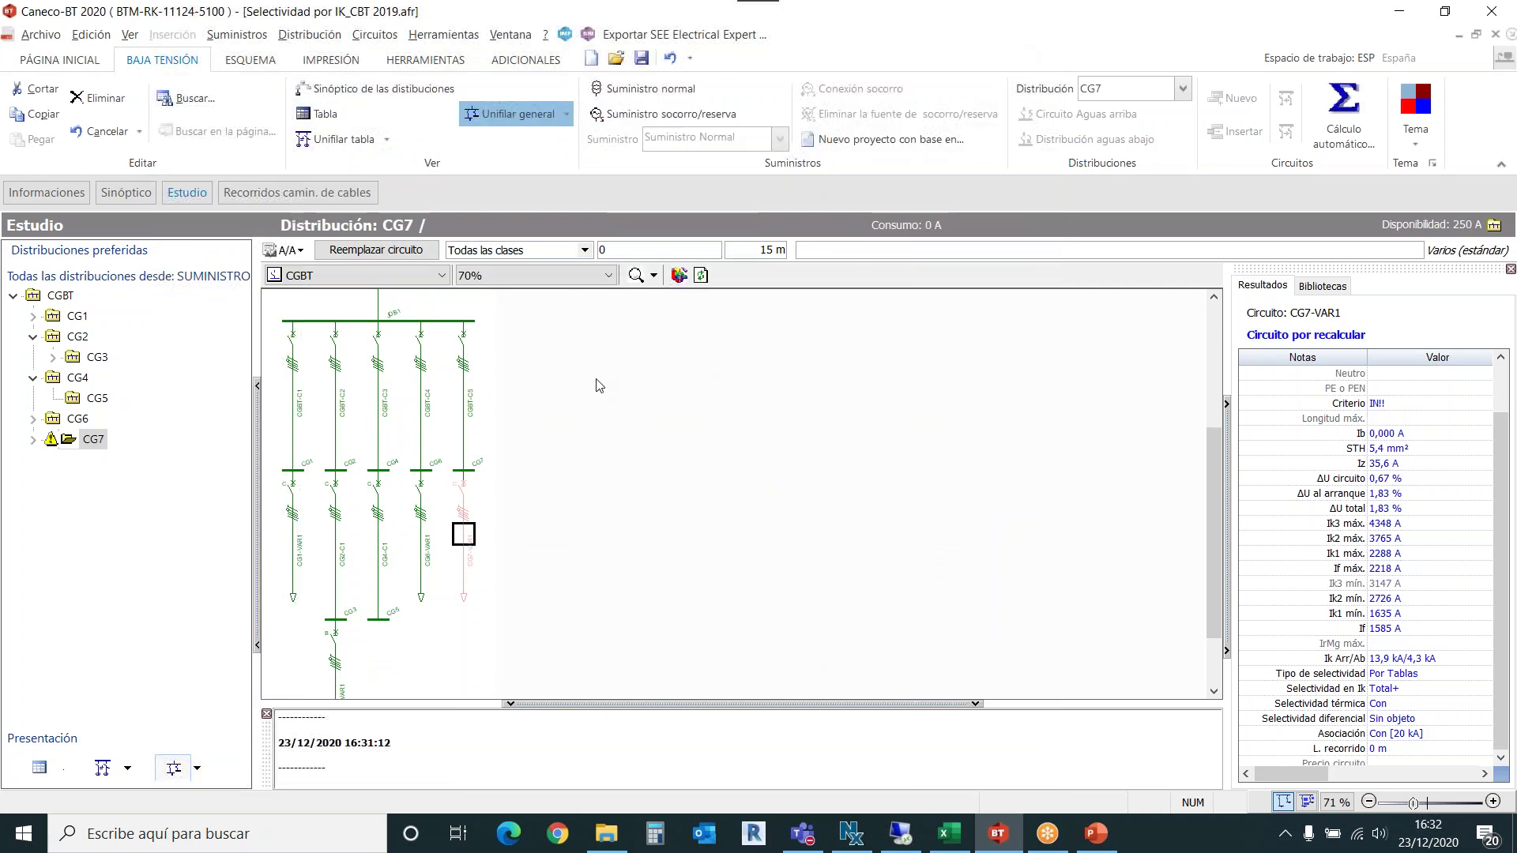